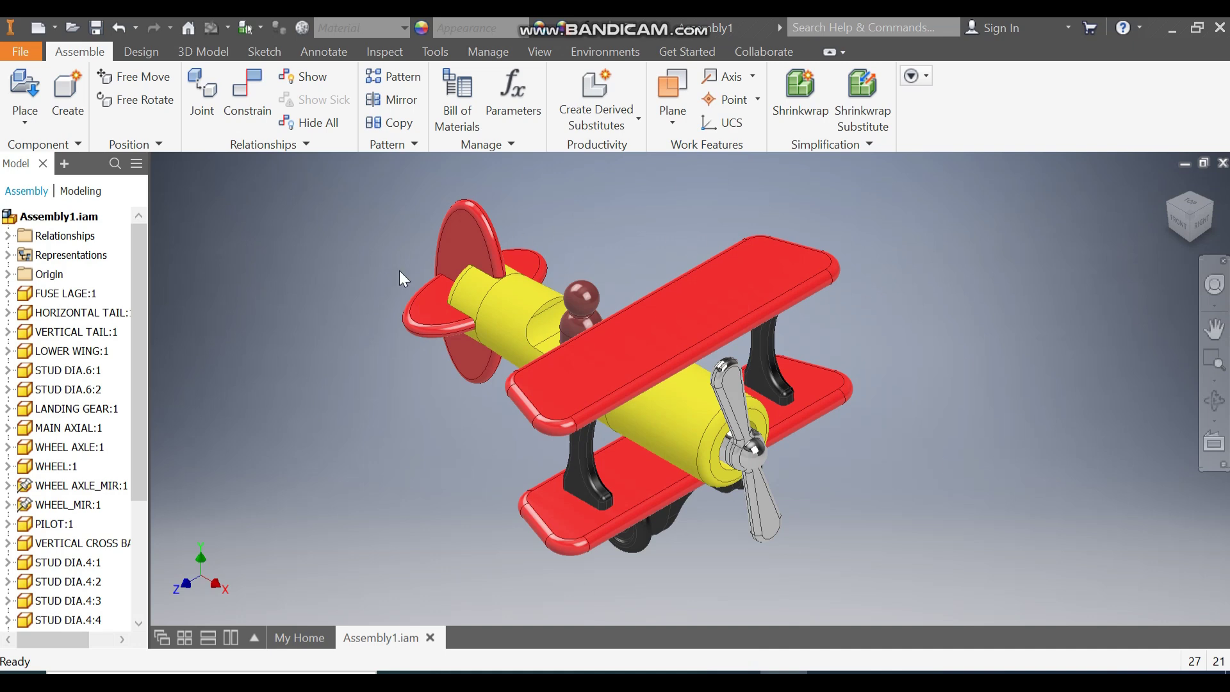
# Open the fuselage part within the biplane assembly to examine its features, and return to the assembly.
pyautogui.click(62, 291)
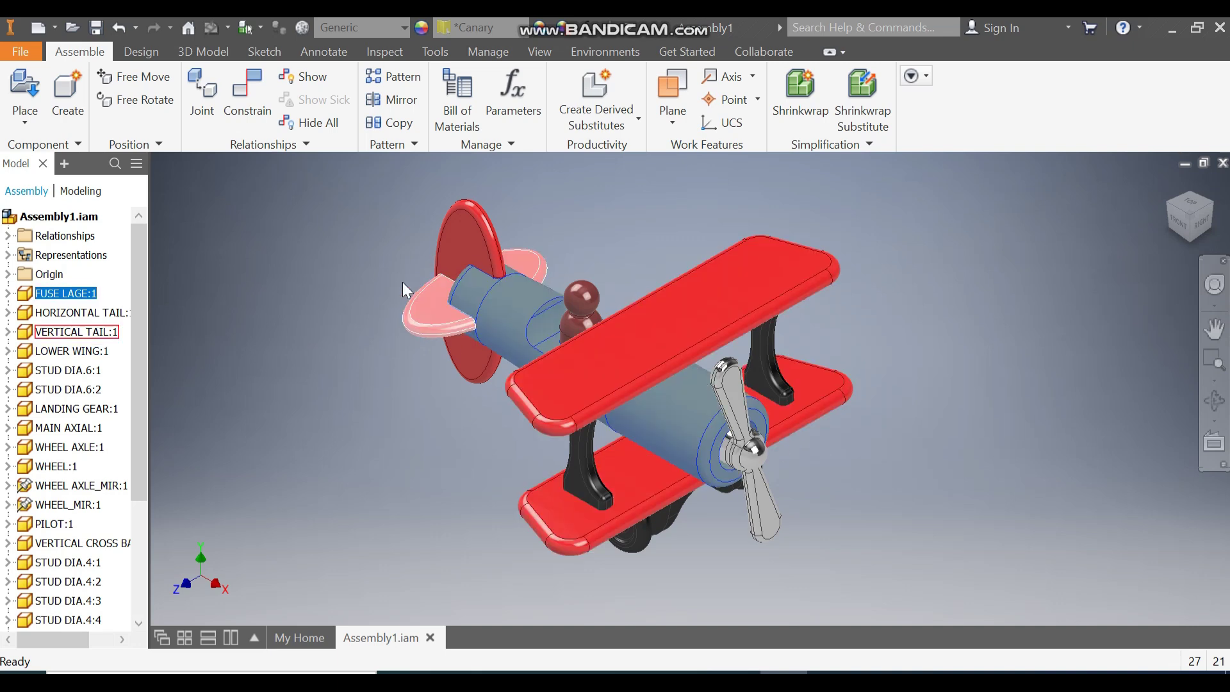
pyautogui.click(339, 382)
pyautogui.doubleClick(510, 312)
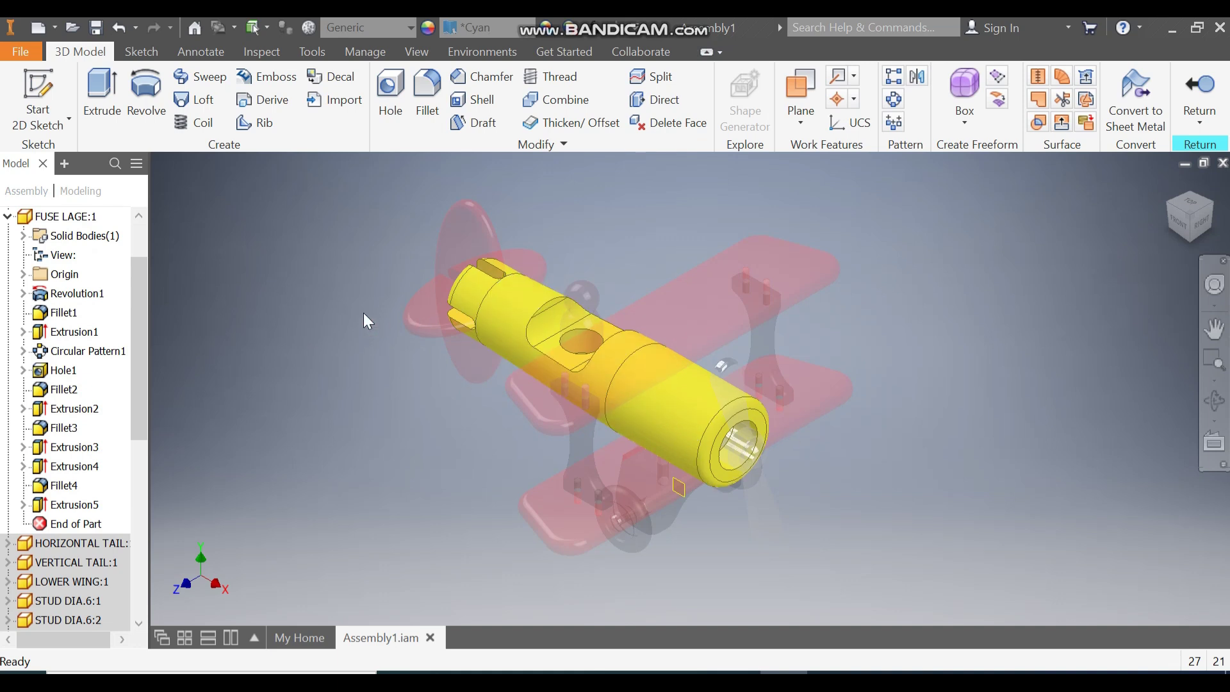
pyautogui.click(1196, 93)
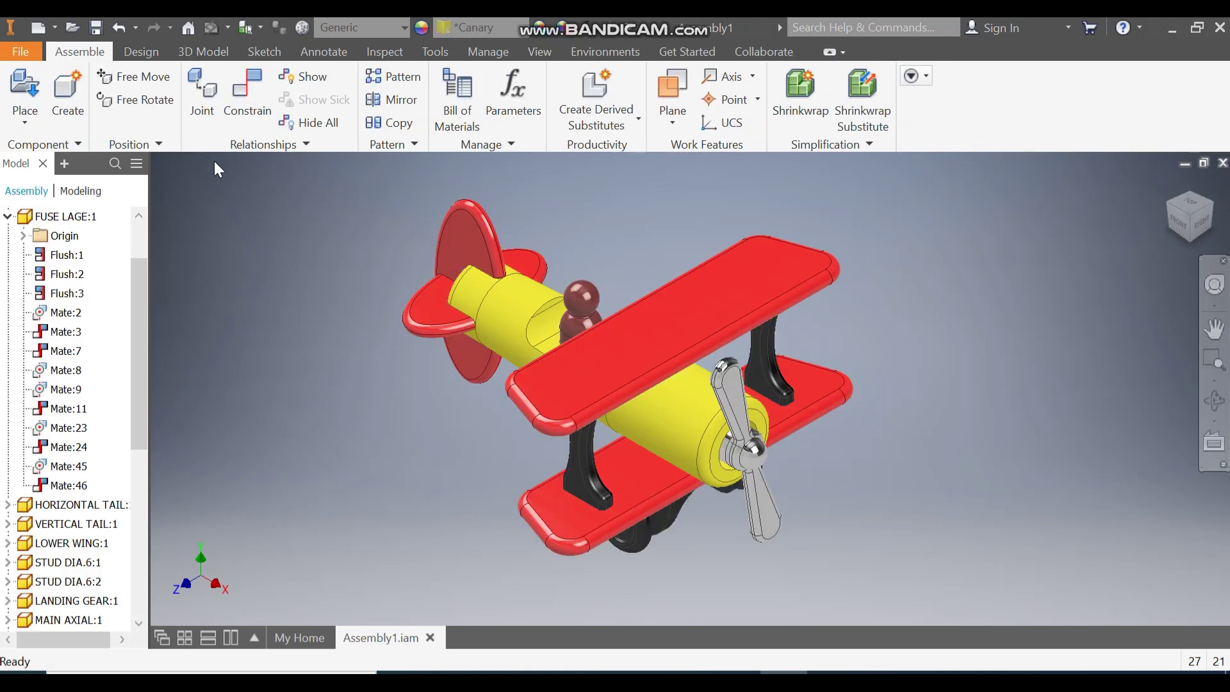
# Create a new part from the metric Standard (mm).ipt template and start a sketch on the XY plane.
pyautogui.click(37, 32)
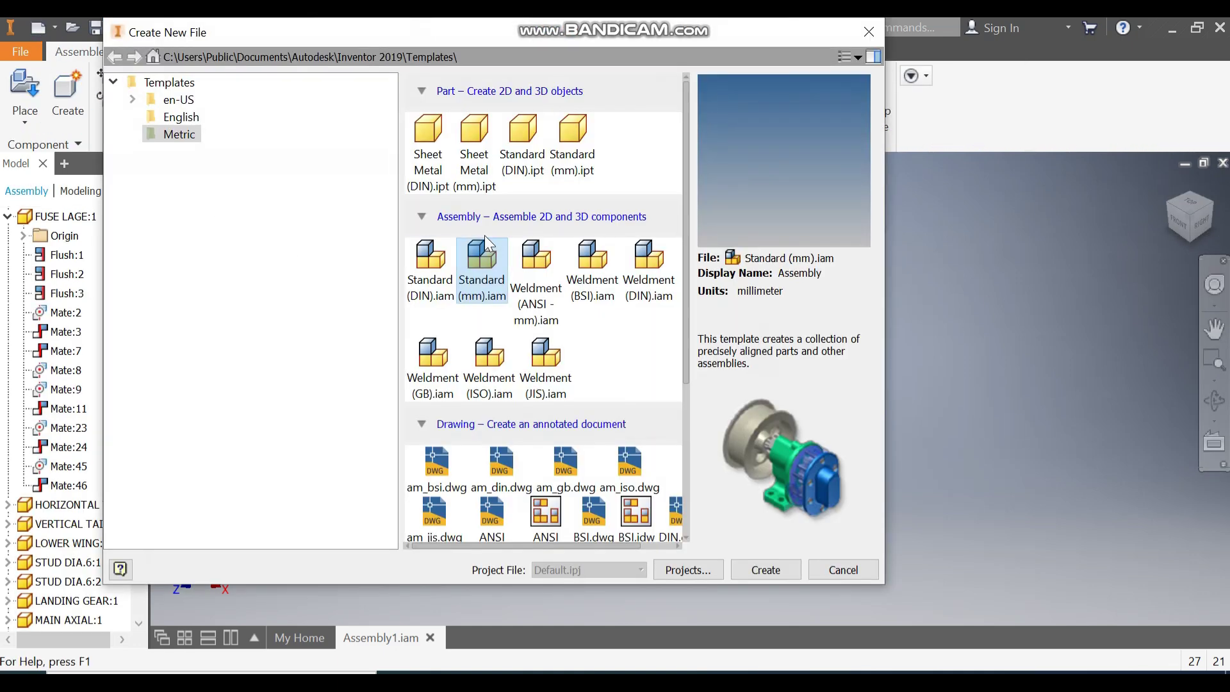
pyautogui.click(572, 141)
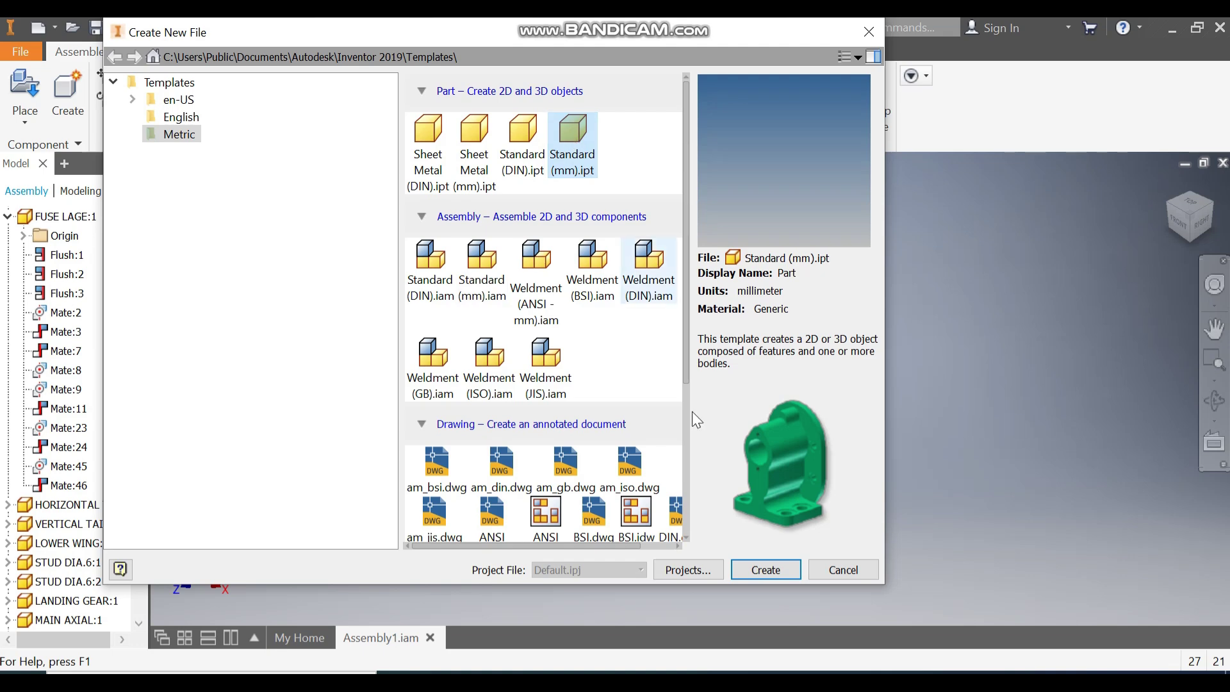
pyautogui.click(758, 571)
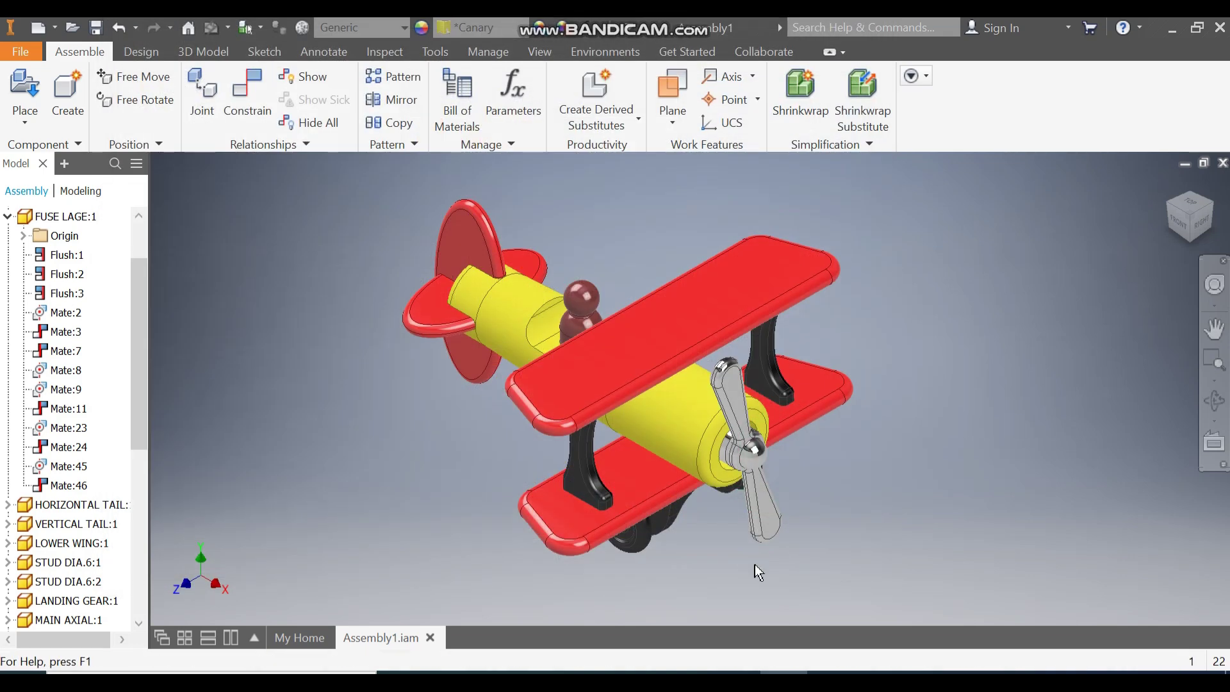
pyautogui.click(48, 96)
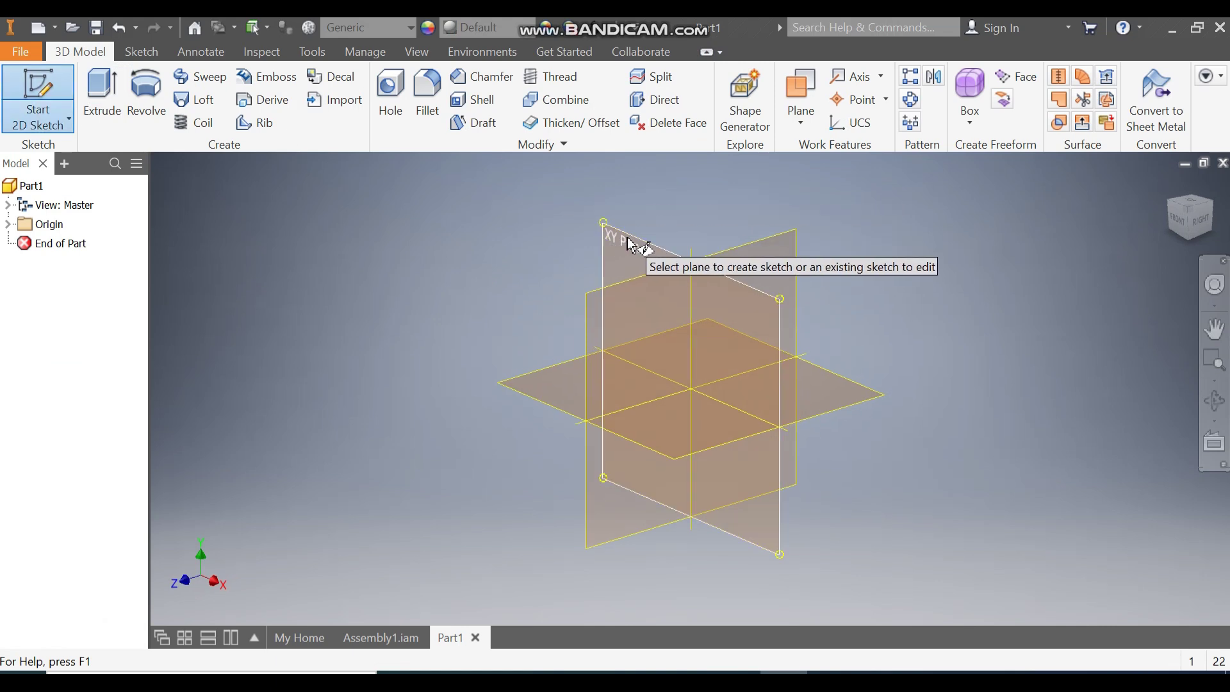
pyautogui.click(628, 239)
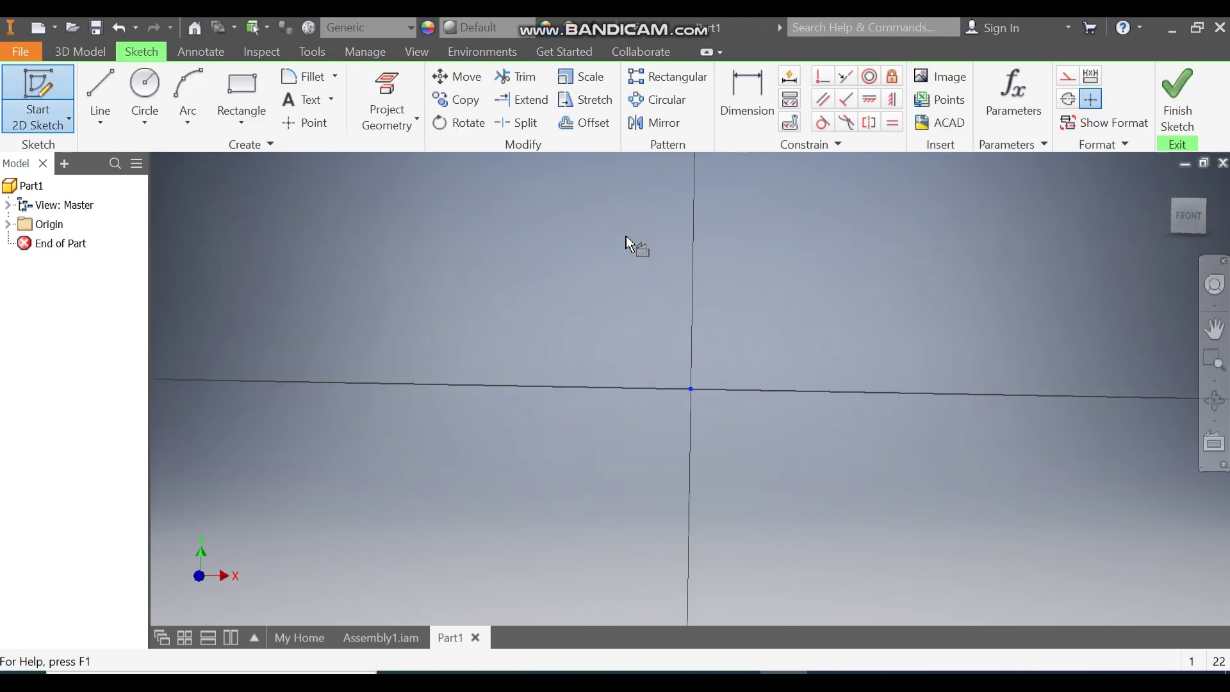
# Sketch a closed six-line profile from the origin, about 55 mm long and 10 mm high, with a sloped upper line and a vertical right edge.
pyautogui.click(99, 85)
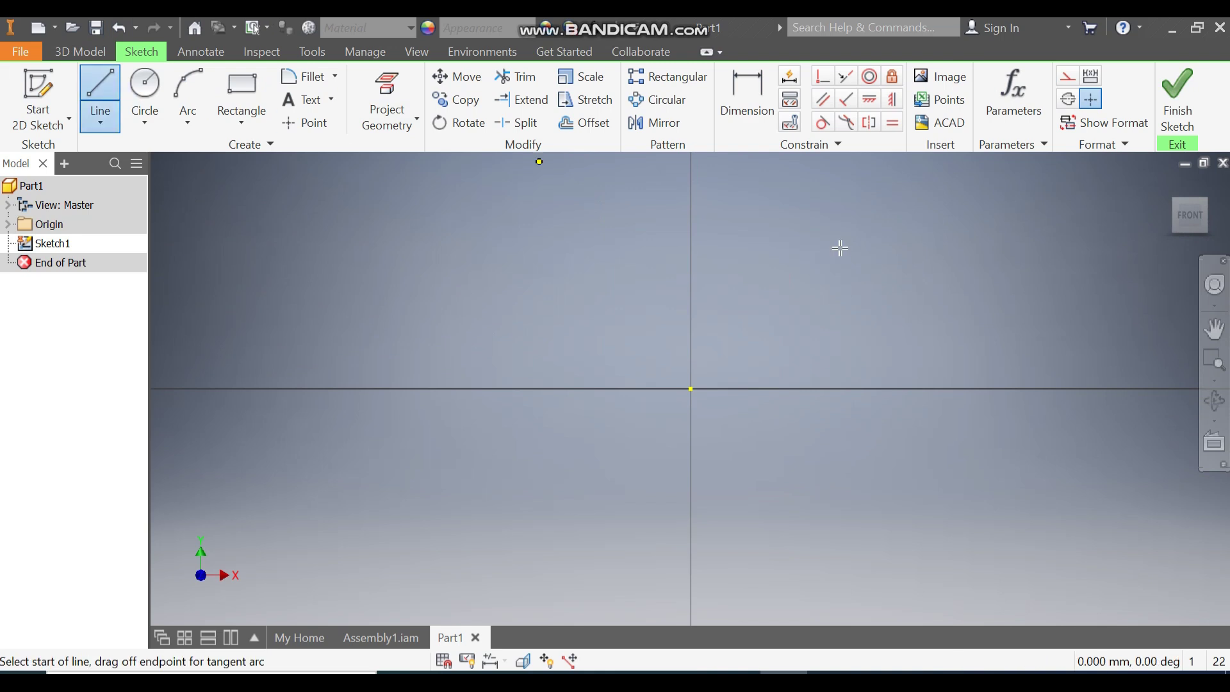
pyautogui.click(691, 388)
pyautogui.moveTo(868, 351); pyautogui.dragTo(544, 359, button='middle')
pyautogui.click(362, 302)
pyautogui.click(517, 301)
pyautogui.click(845, 256)
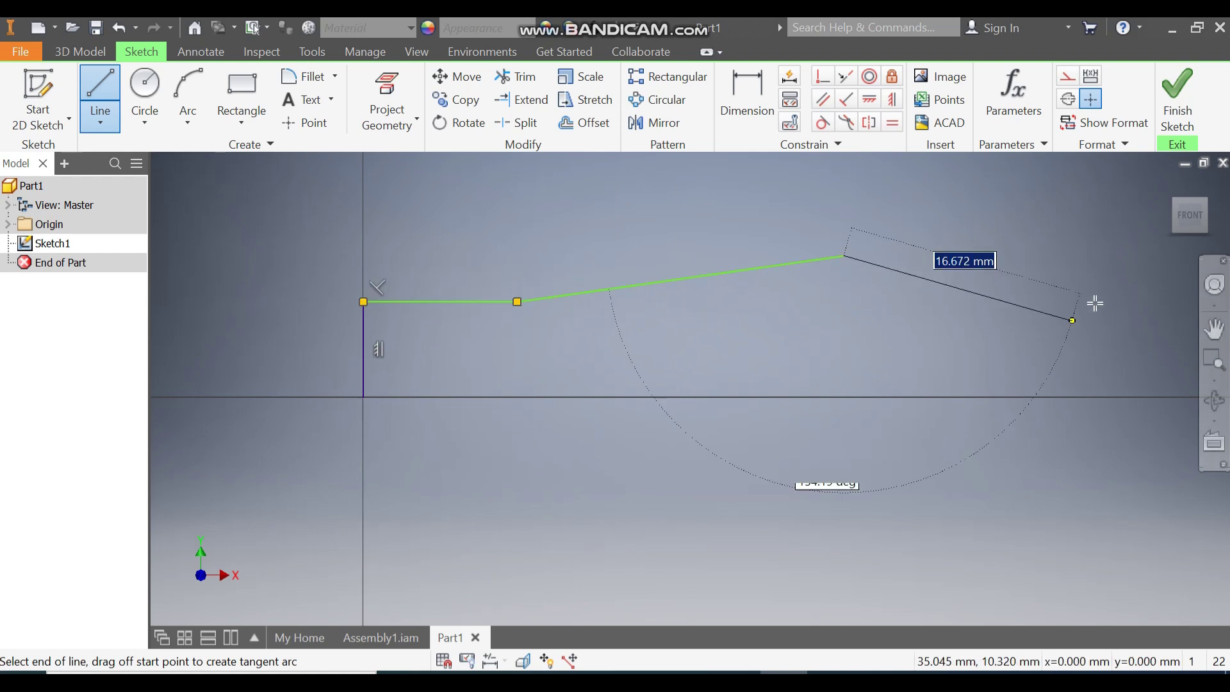
pyautogui.click(1120, 256)
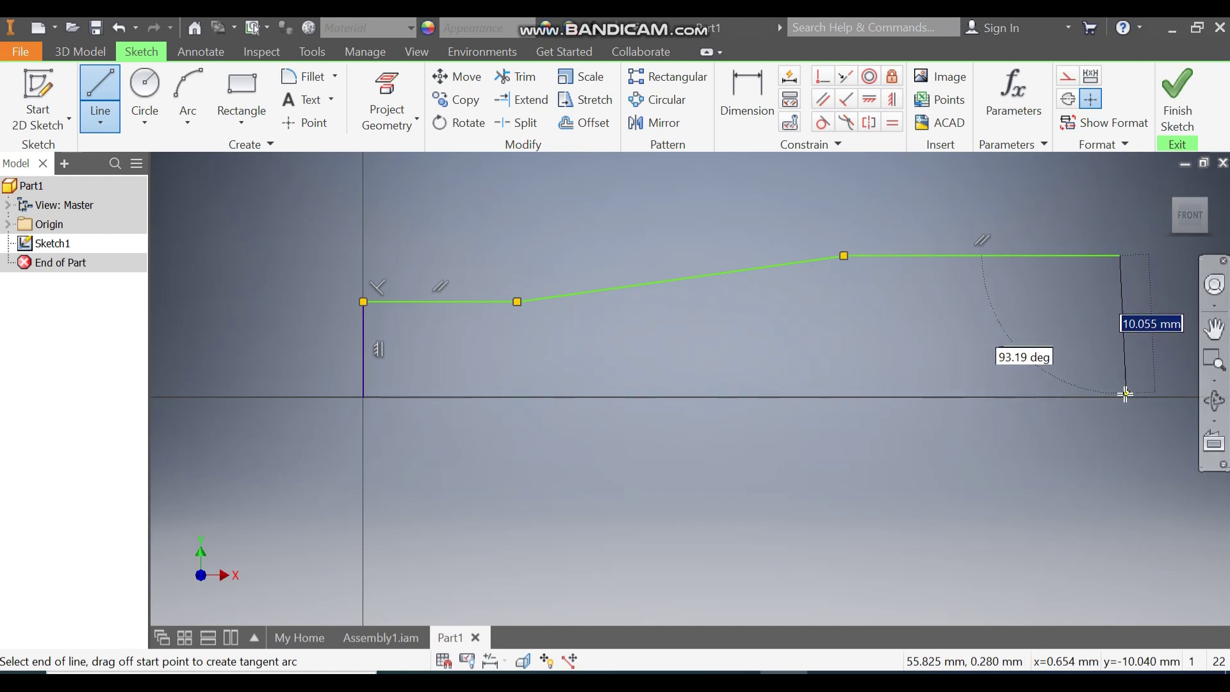
pyautogui.click(1124, 397)
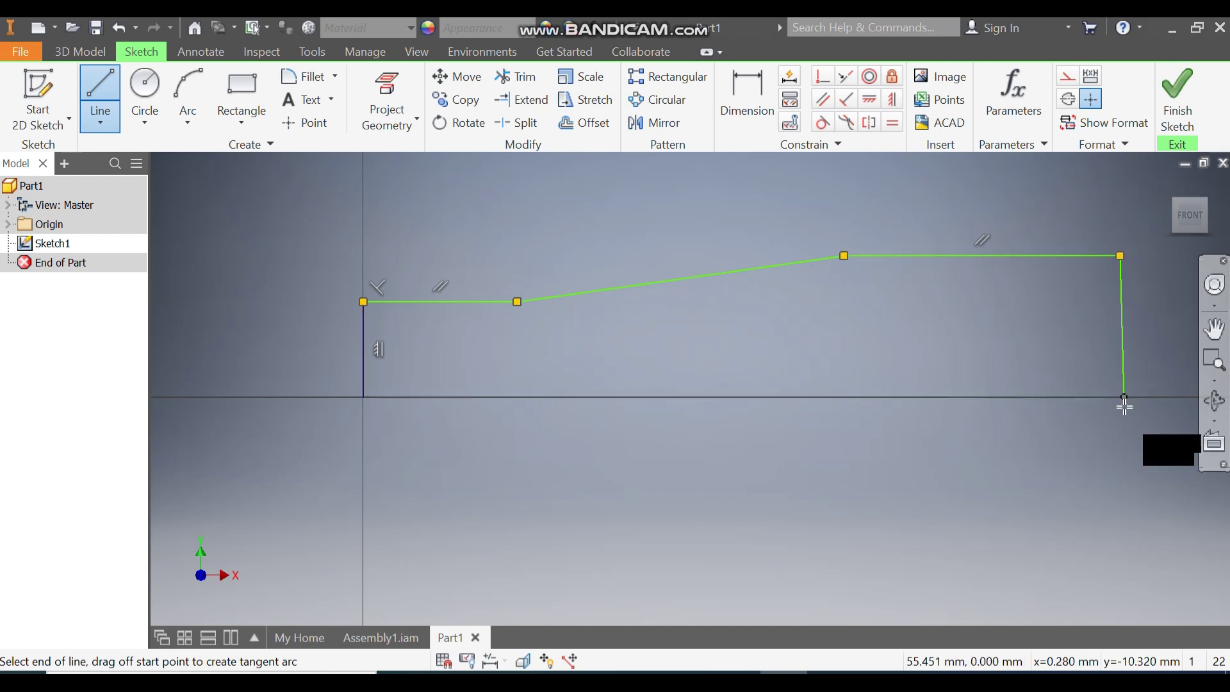
pyautogui.click(363, 397)
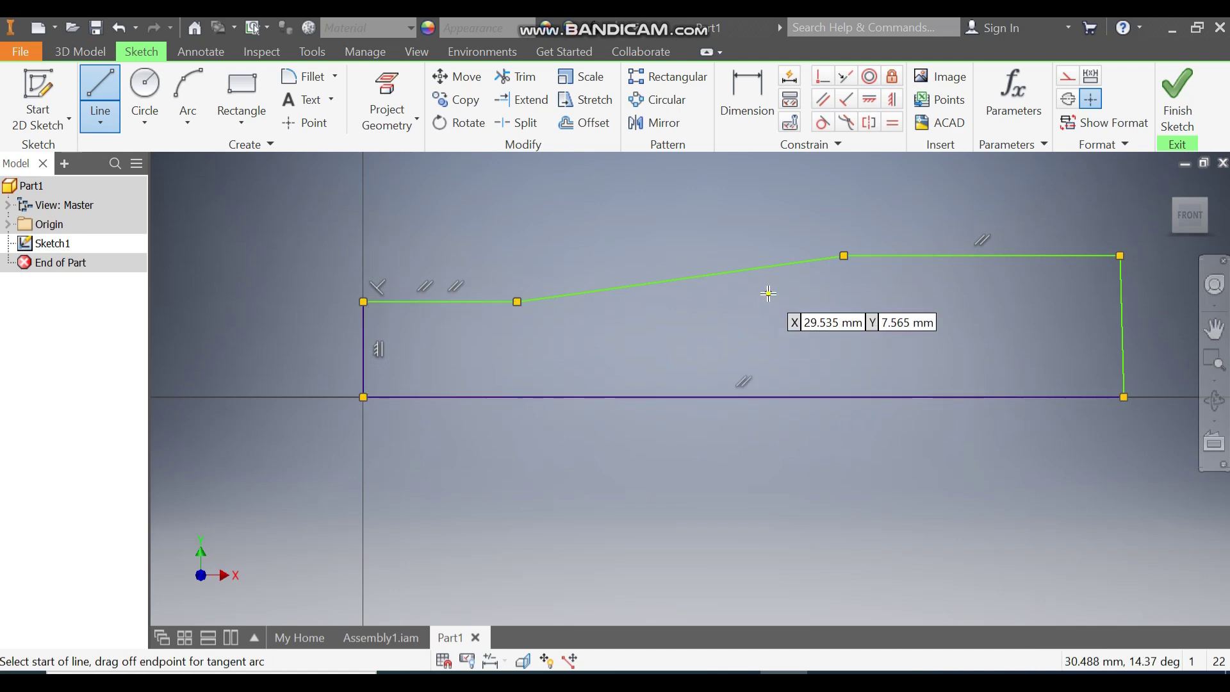
pyautogui.click(892, 98)
pyautogui.click(1121, 278)
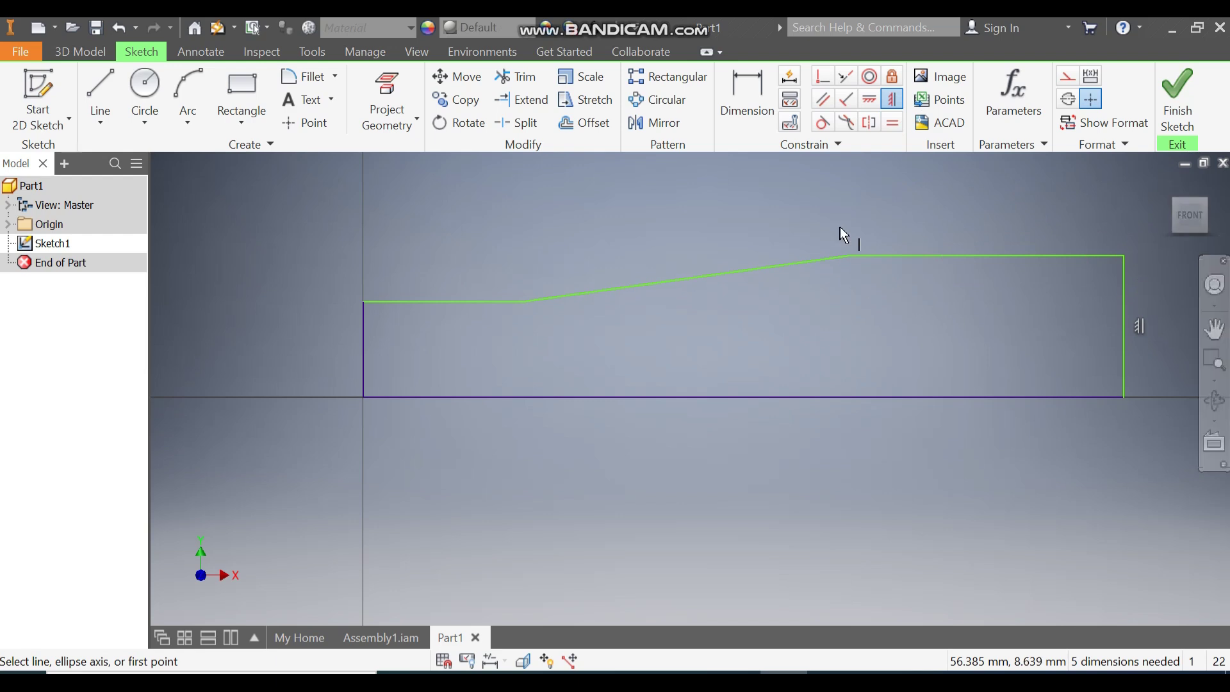
# Dimension the profile's left edge to 22 mm and its right edge to 27 mm.
pyautogui.click(767, 117)
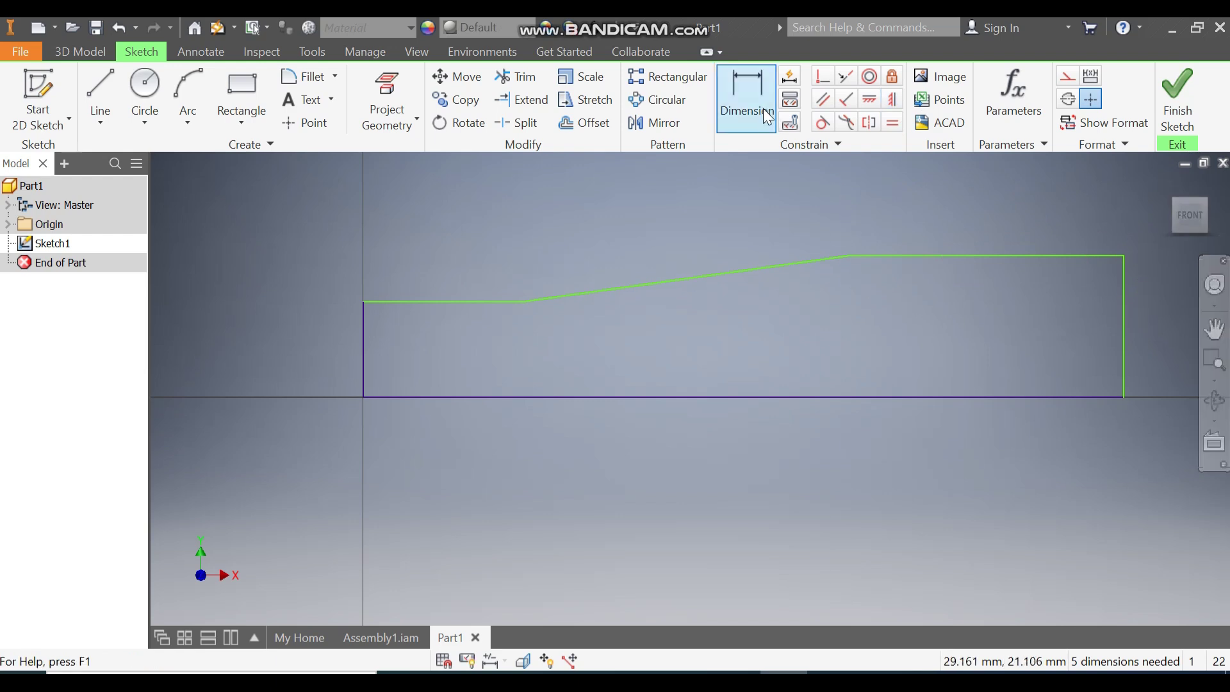
pyautogui.click(363, 353)
pyautogui.click(307, 347)
pyautogui.write('22')
pyautogui.press('Return')
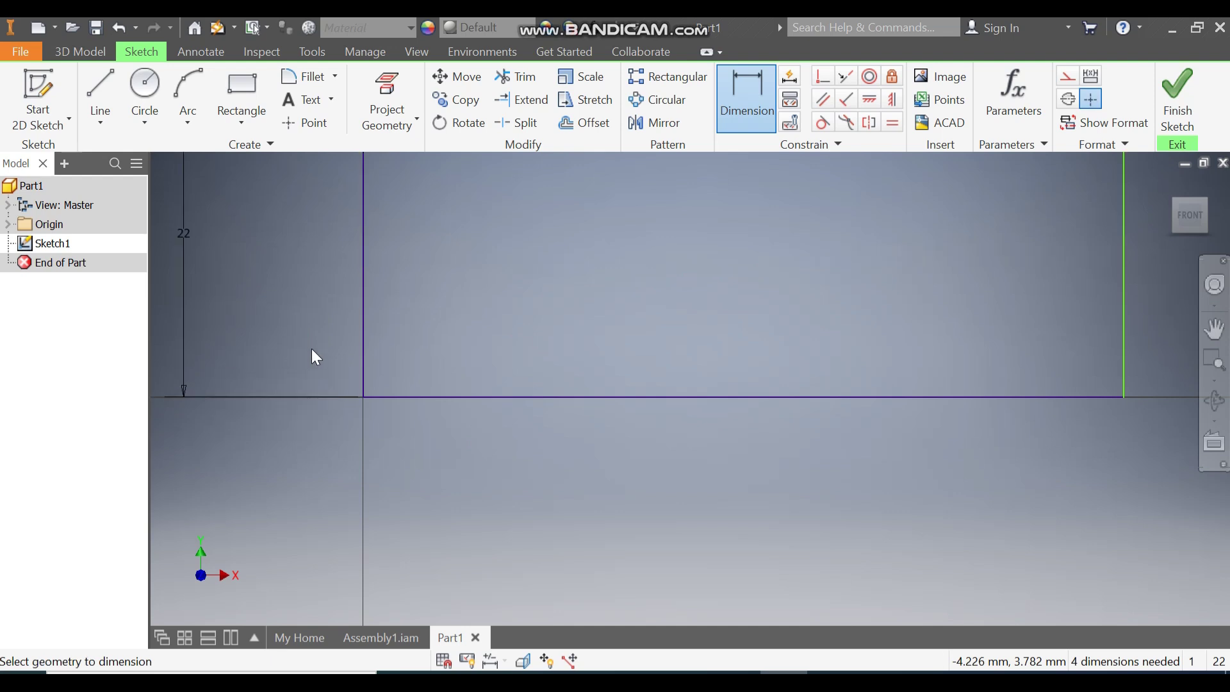
pyautogui.scroll(-5, 485, 389)
pyautogui.scroll(3, 514, 363)
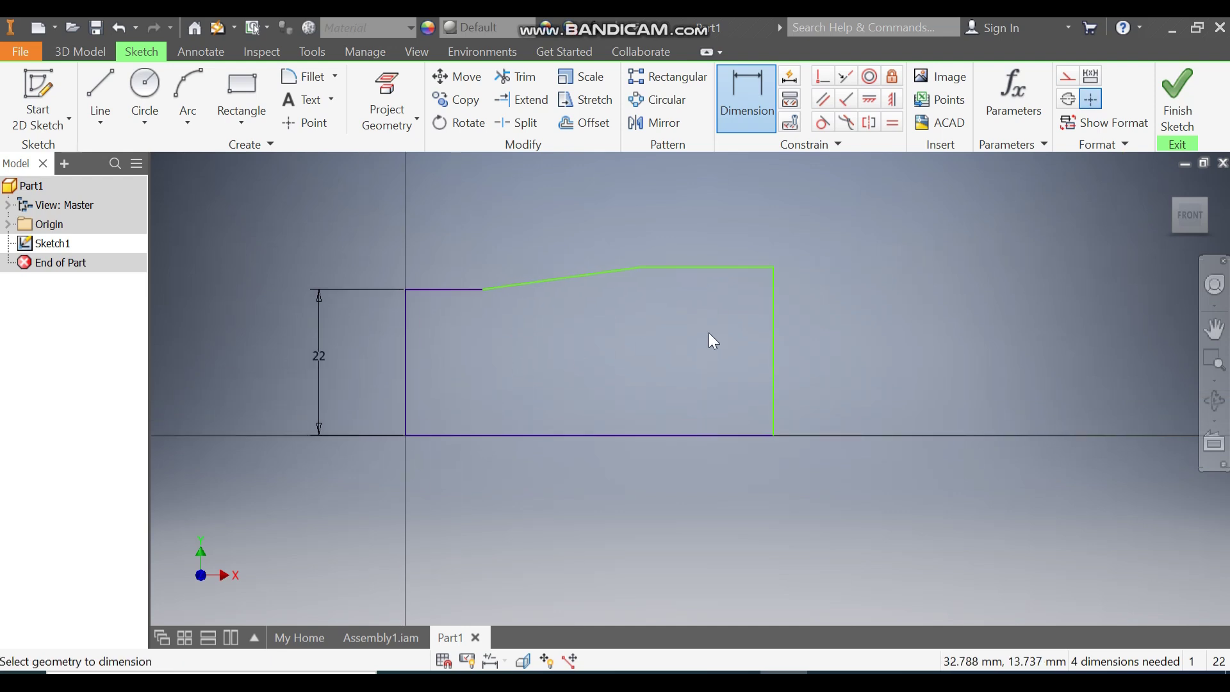
pyautogui.click(774, 335)
pyautogui.click(821, 338)
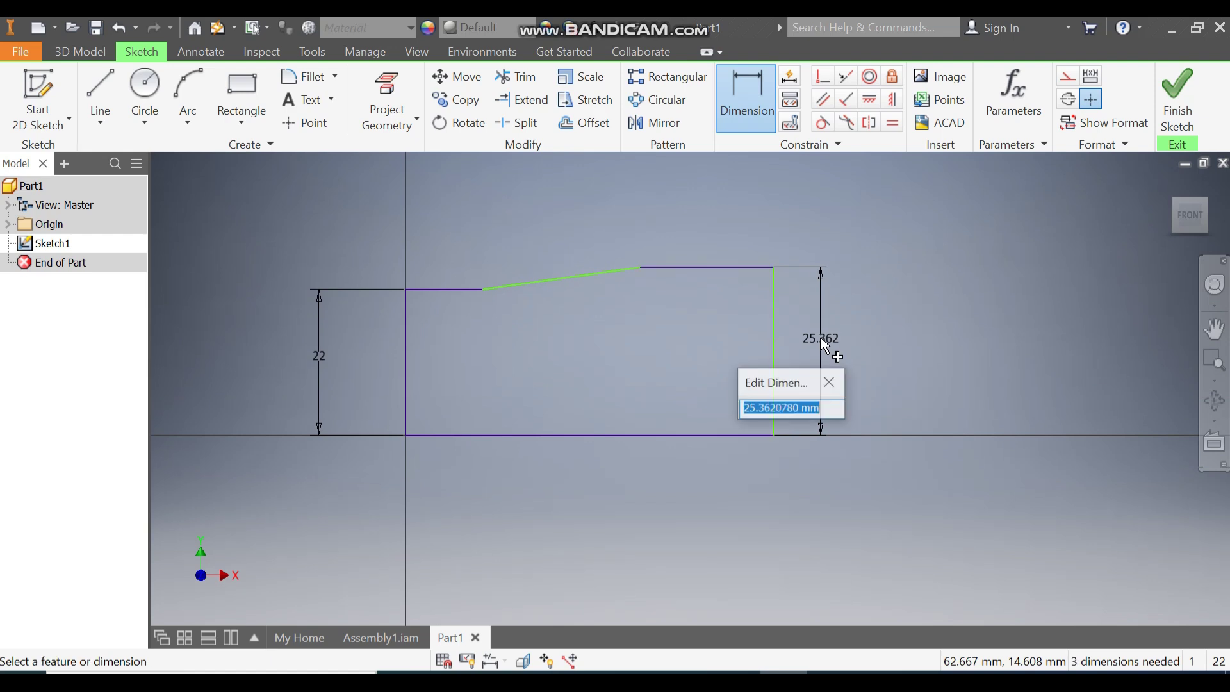
pyautogui.write('27')
pyautogui.press('Return')
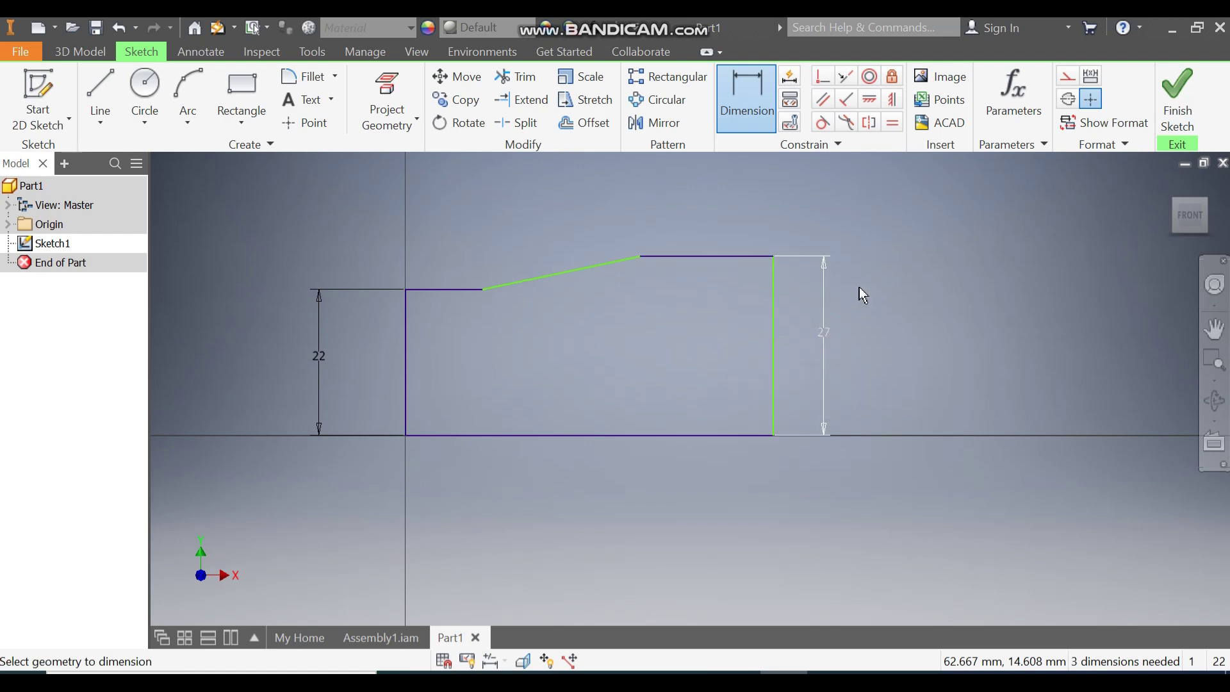
# Dimension the upper-left horizontal line to 25 mm and the profile's baseline to 206 mm.
pyautogui.click(452, 290)
pyautogui.click(449, 264)
pyautogui.write('25')
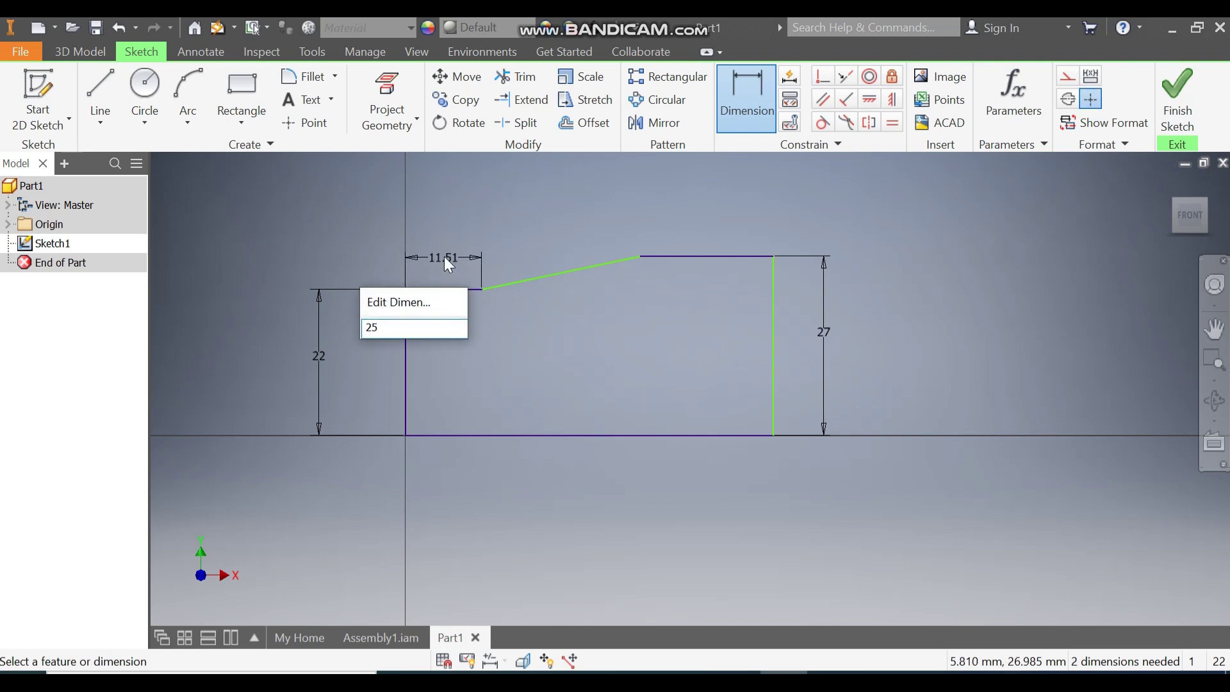
pyautogui.press('Return')
pyautogui.click(693, 436)
pyautogui.click(681, 515)
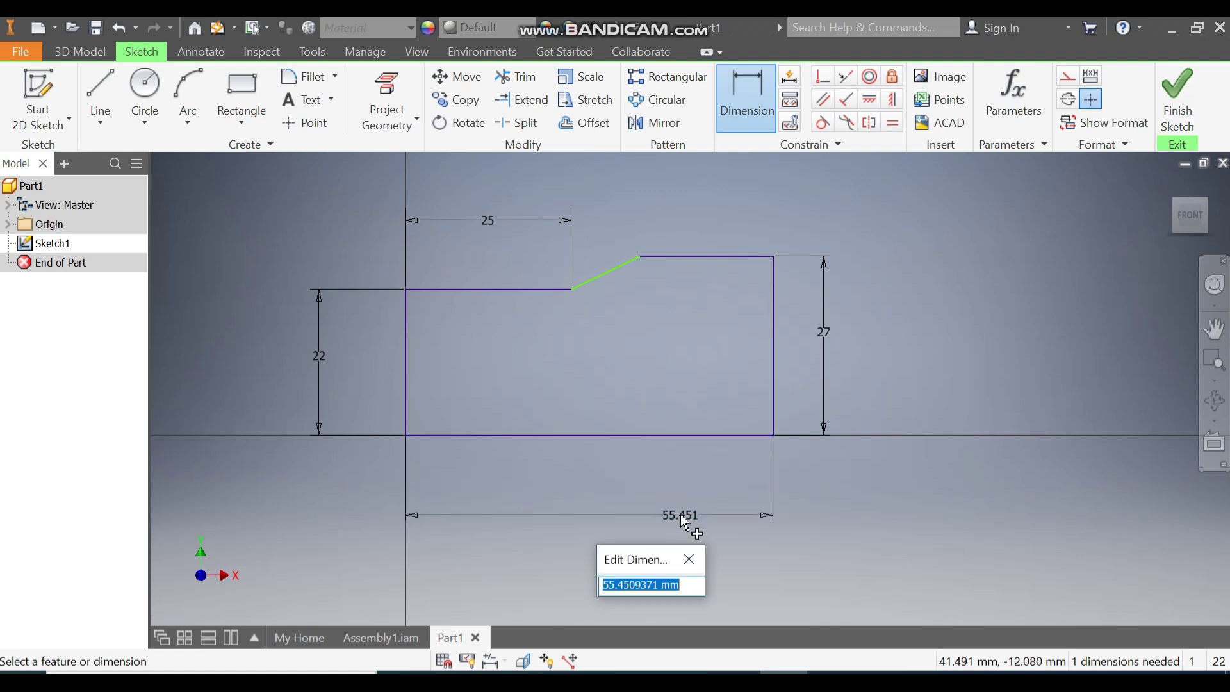
pyautogui.write('206')
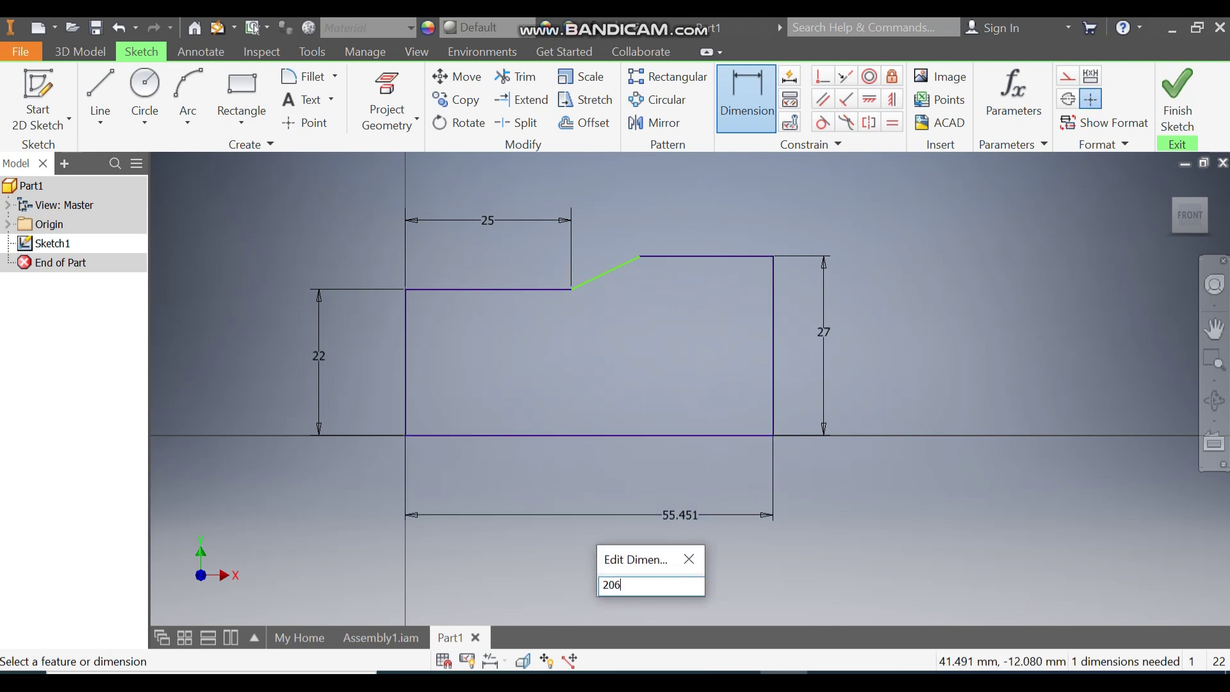
pyautogui.press('Return')
# Dimension the upper-right horizontal line to 76 mm and finish the sketch.
pyautogui.scroll(-5, 544, 378)
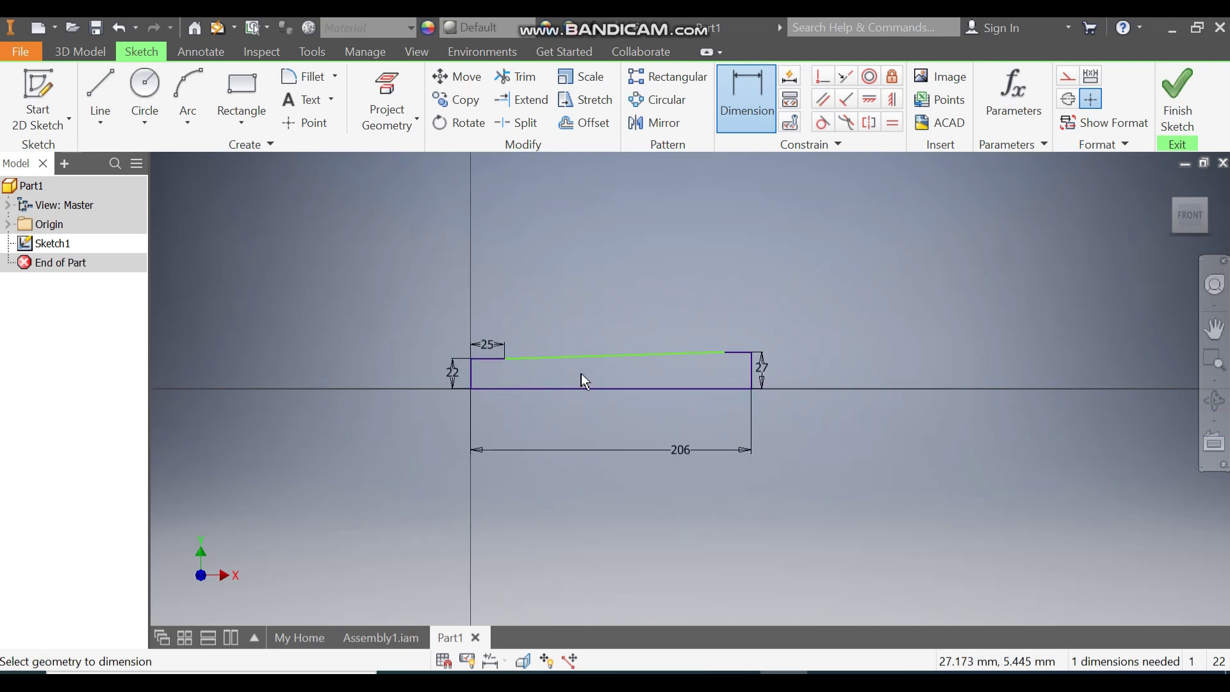
pyautogui.scroll(3, 582, 374)
pyautogui.click(769, 302)
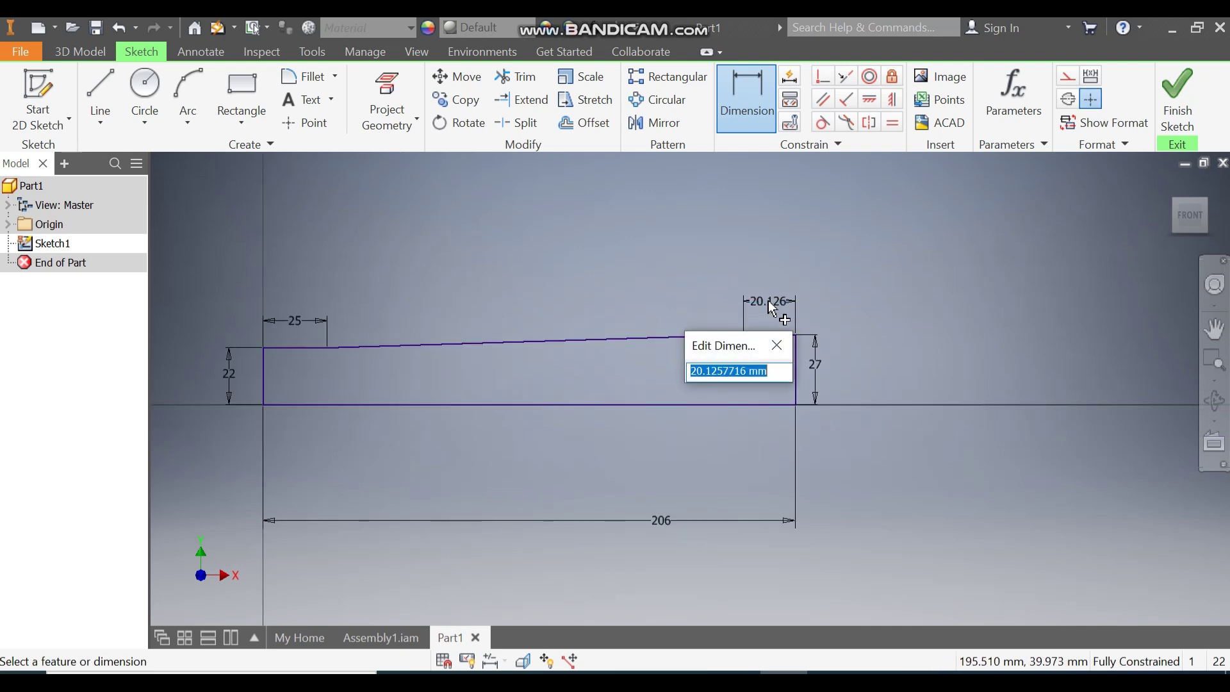
pyautogui.write('76')
pyautogui.press('Return')
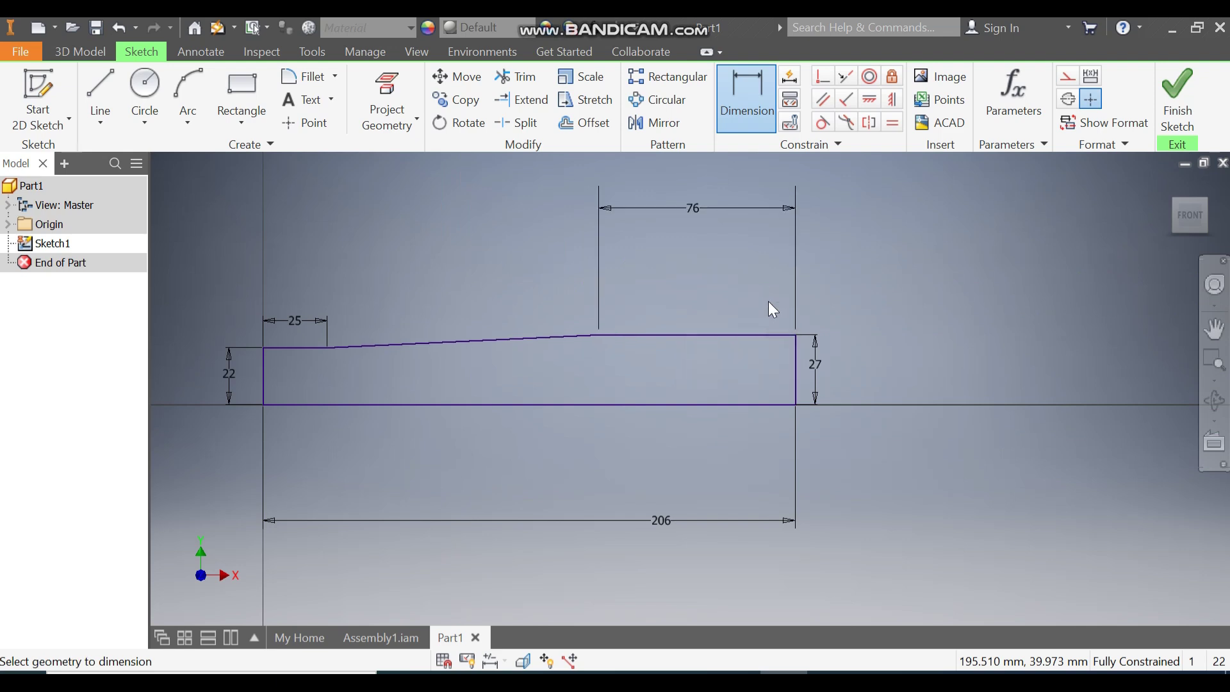
pyautogui.moveTo(502, 291); pyautogui.dragTo(614, 297, button='middle')
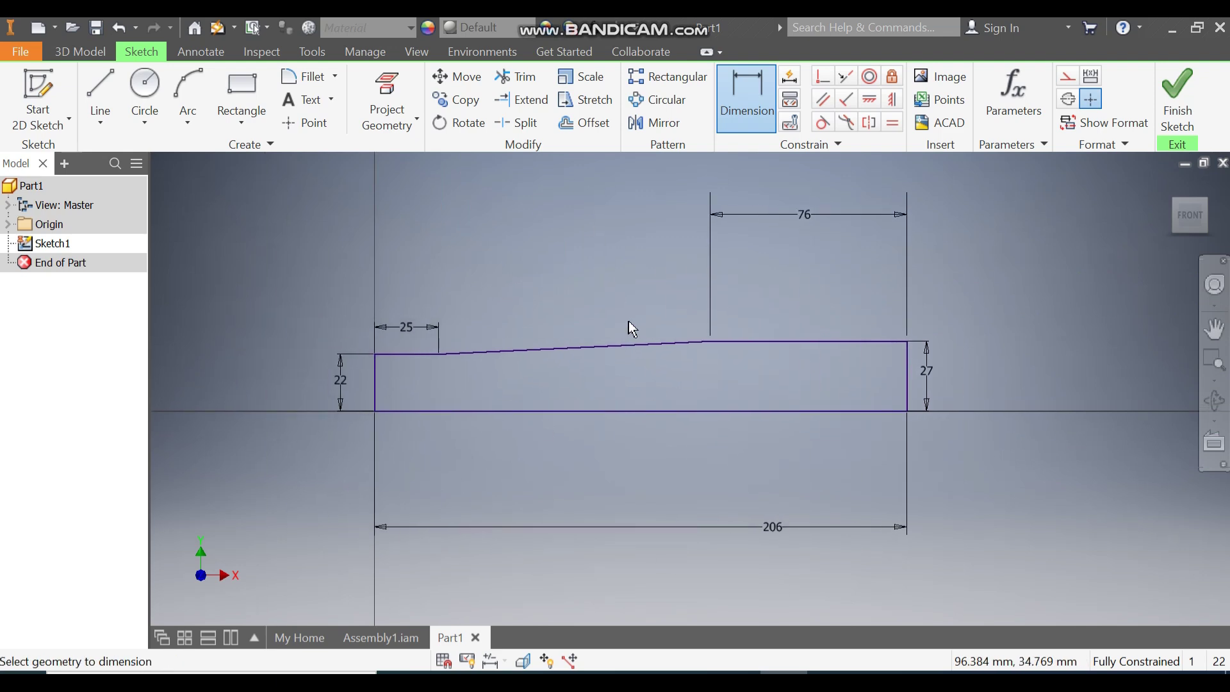
pyautogui.click(1177, 117)
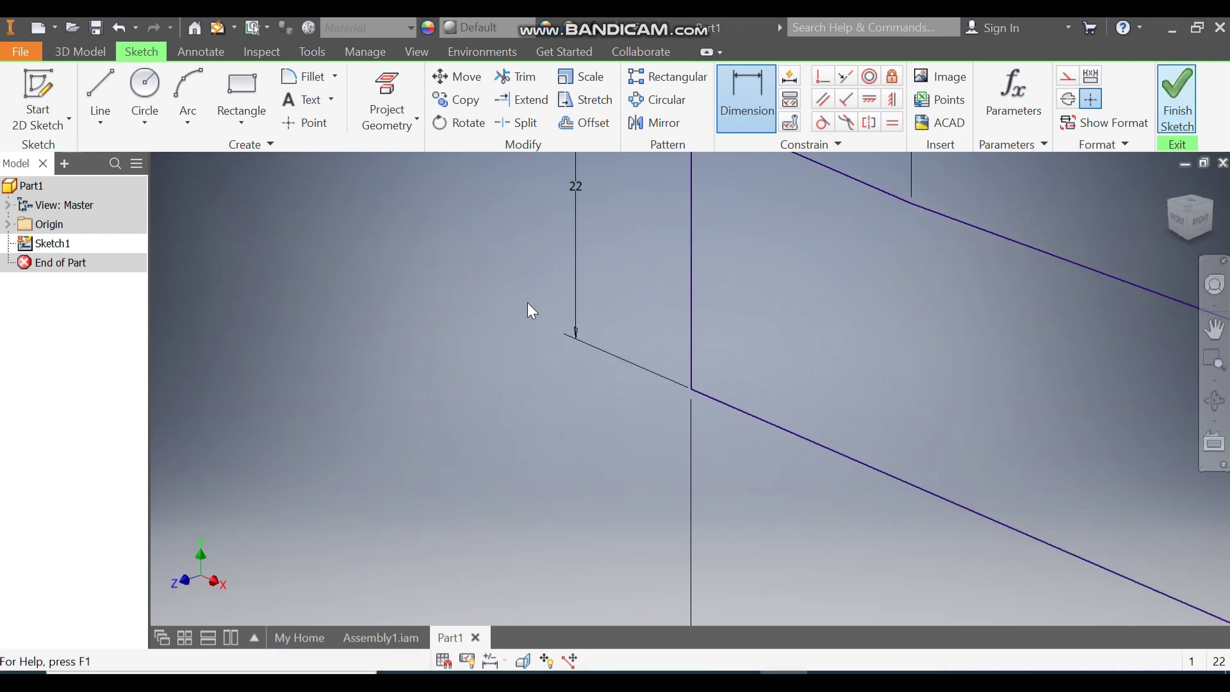
# Revolve the profile fully around its 206 mm baseline into a solid body.
pyautogui.click(140, 103)
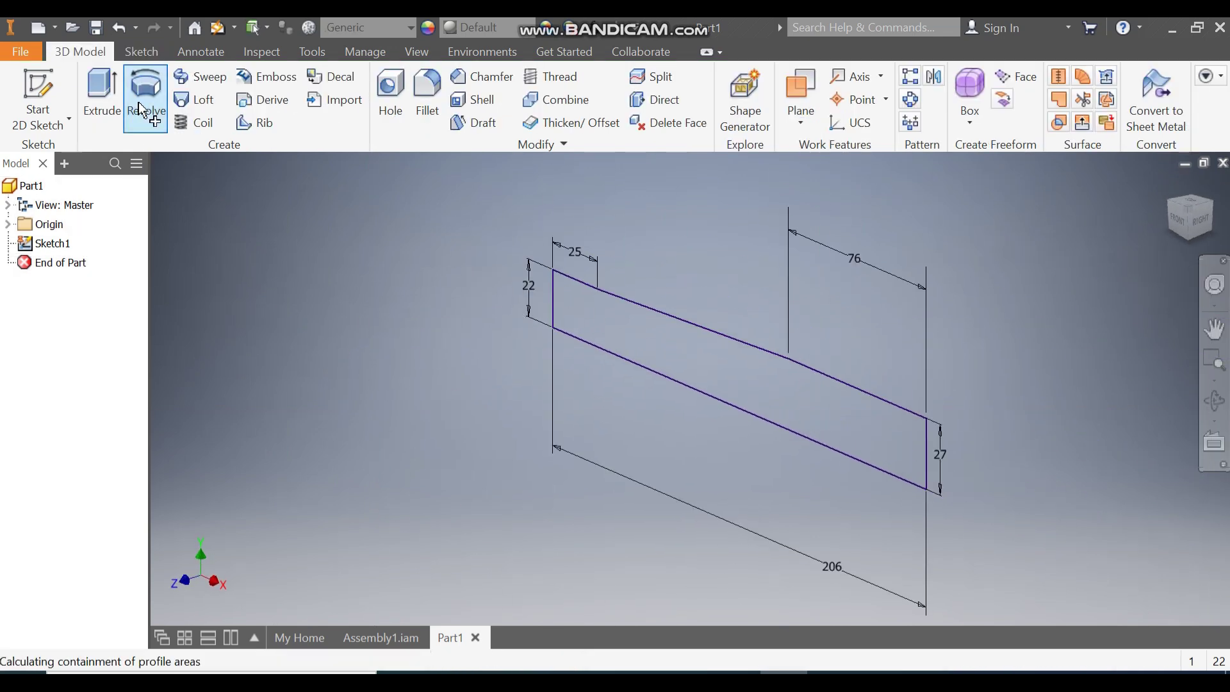
pyautogui.click(751, 418)
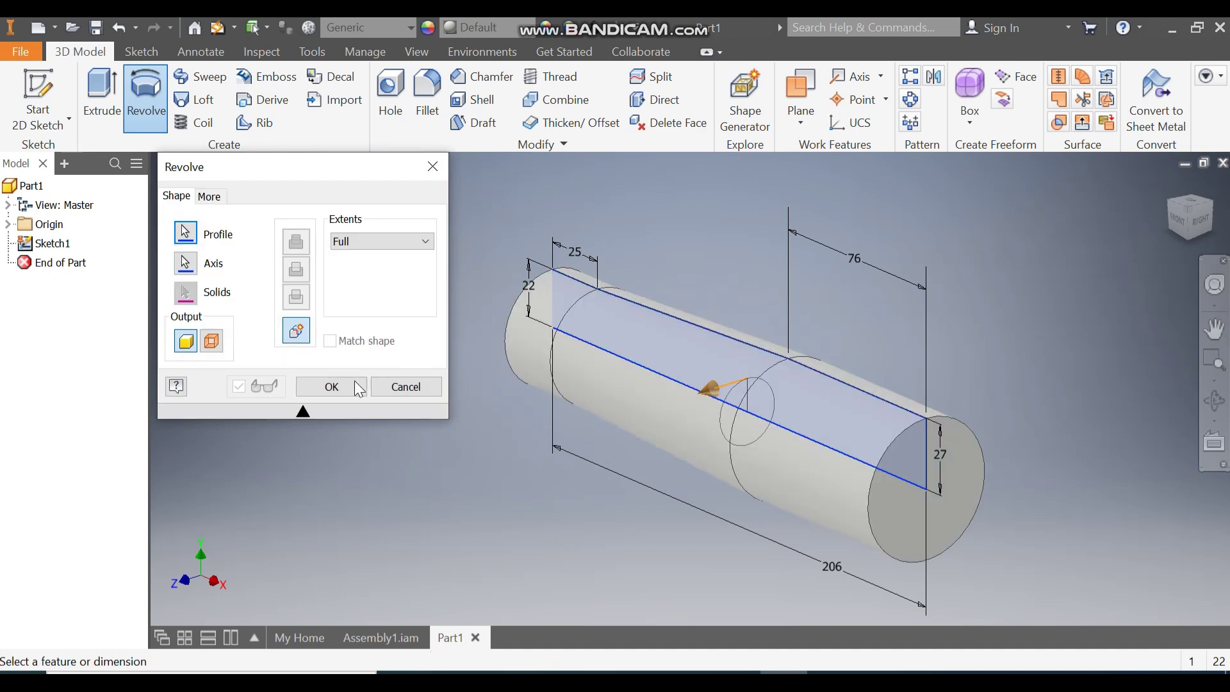
pyautogui.click(339, 391)
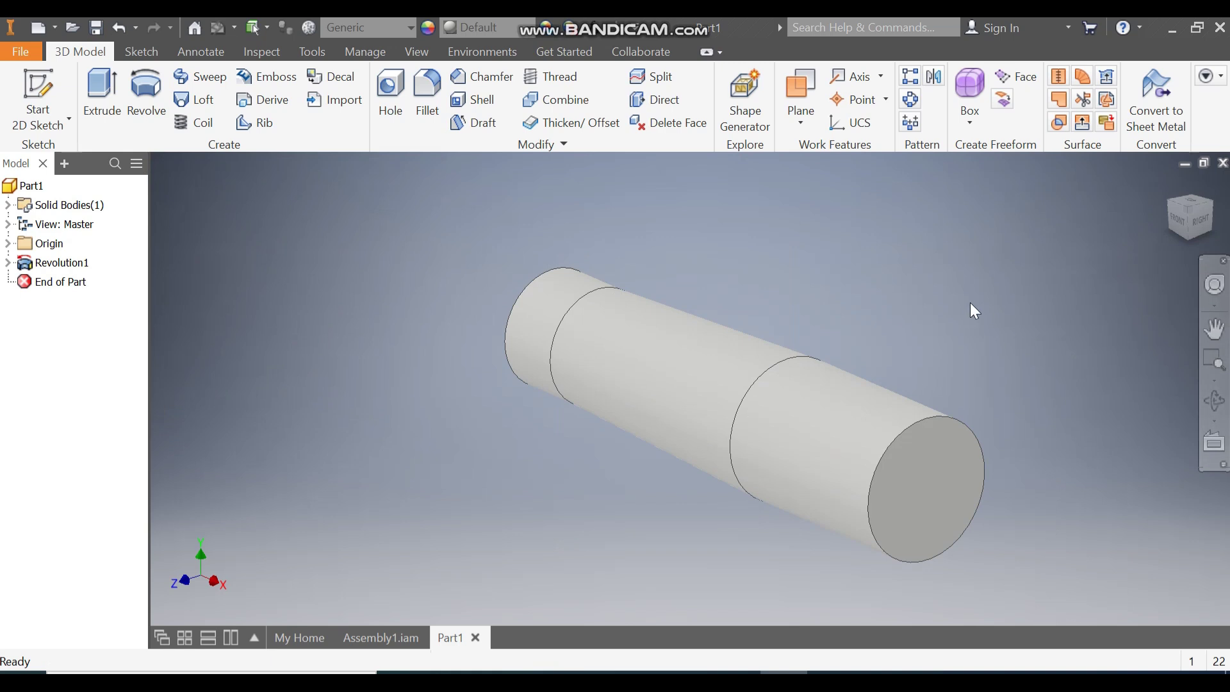
# Fillet the outer circular edges at both ends of the revolved body with a 5 mm radius.
pyautogui.click(437, 93)
pyautogui.click(177, 214)
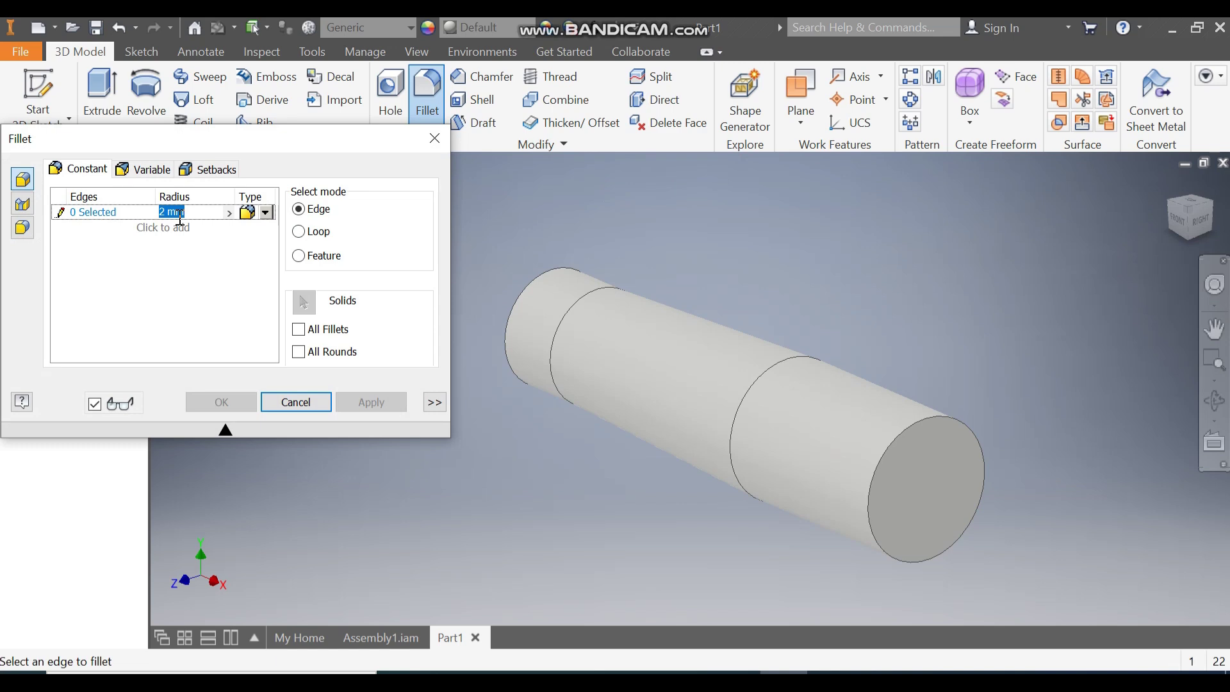
pyautogui.write('5')
pyautogui.click(102, 215)
pyautogui.click(557, 272)
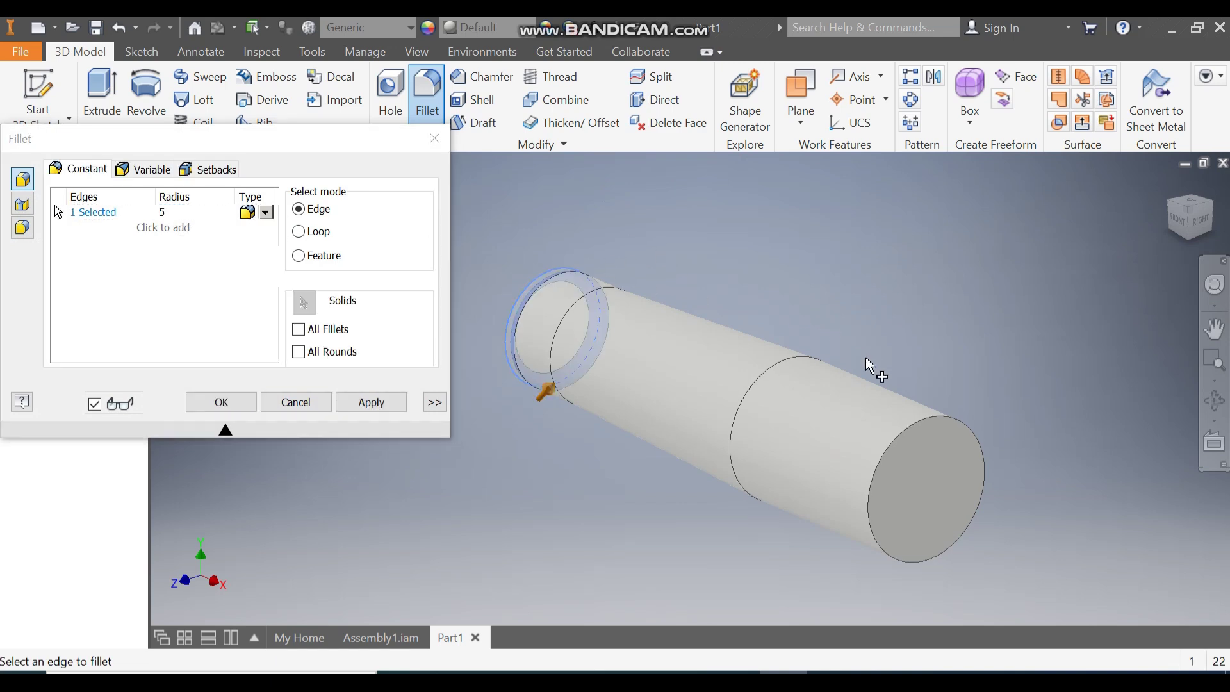
pyautogui.click(949, 425)
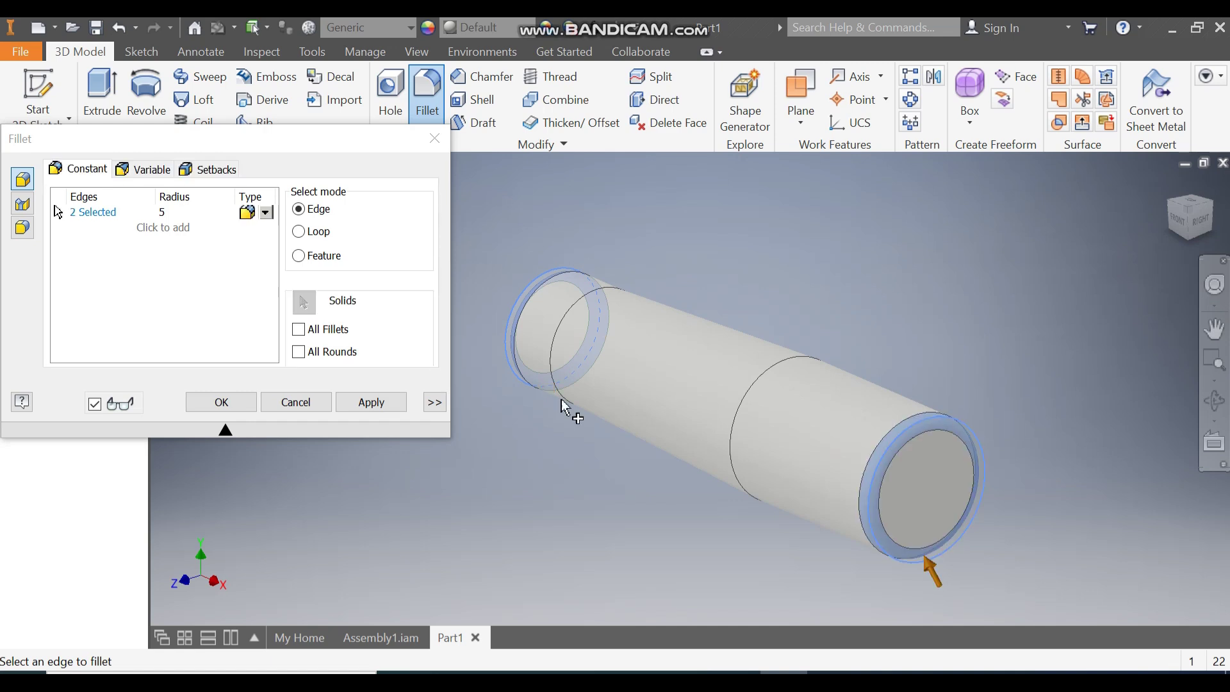
pyautogui.click(224, 402)
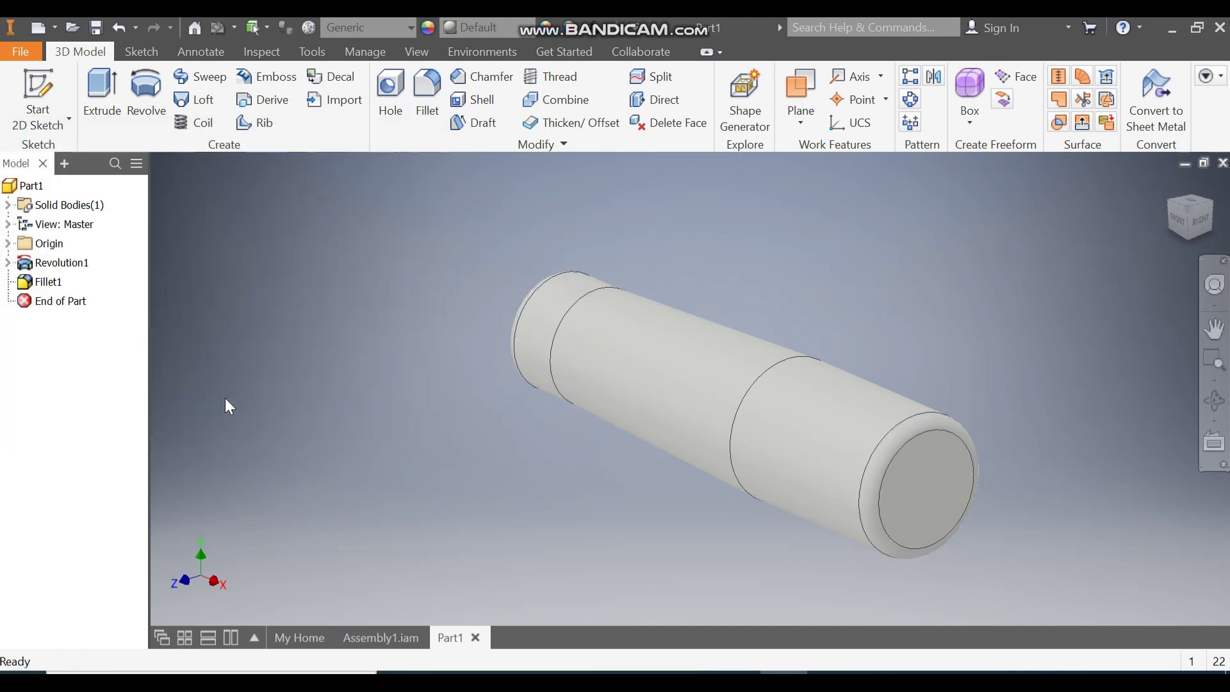
# Start a sketch on the XY plane and set the visual style to Shaded with Hidden Edges.
pyautogui.click(7, 245)
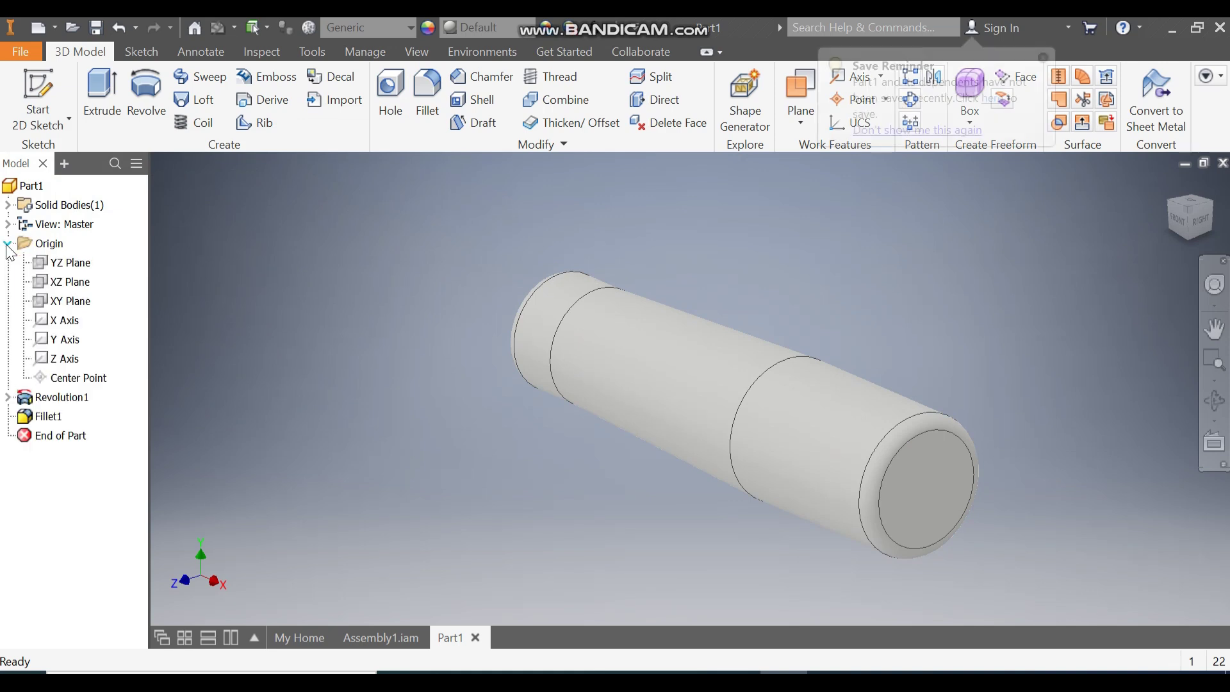
pyautogui.click(66, 302)
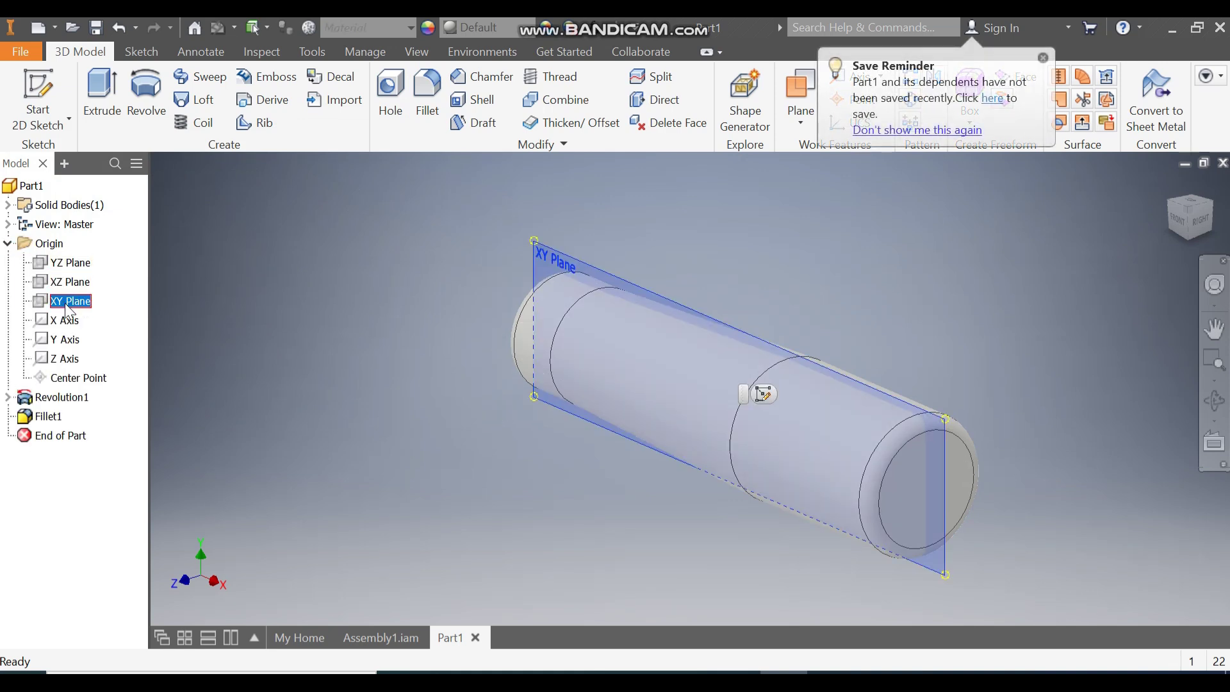
pyautogui.click(763, 394)
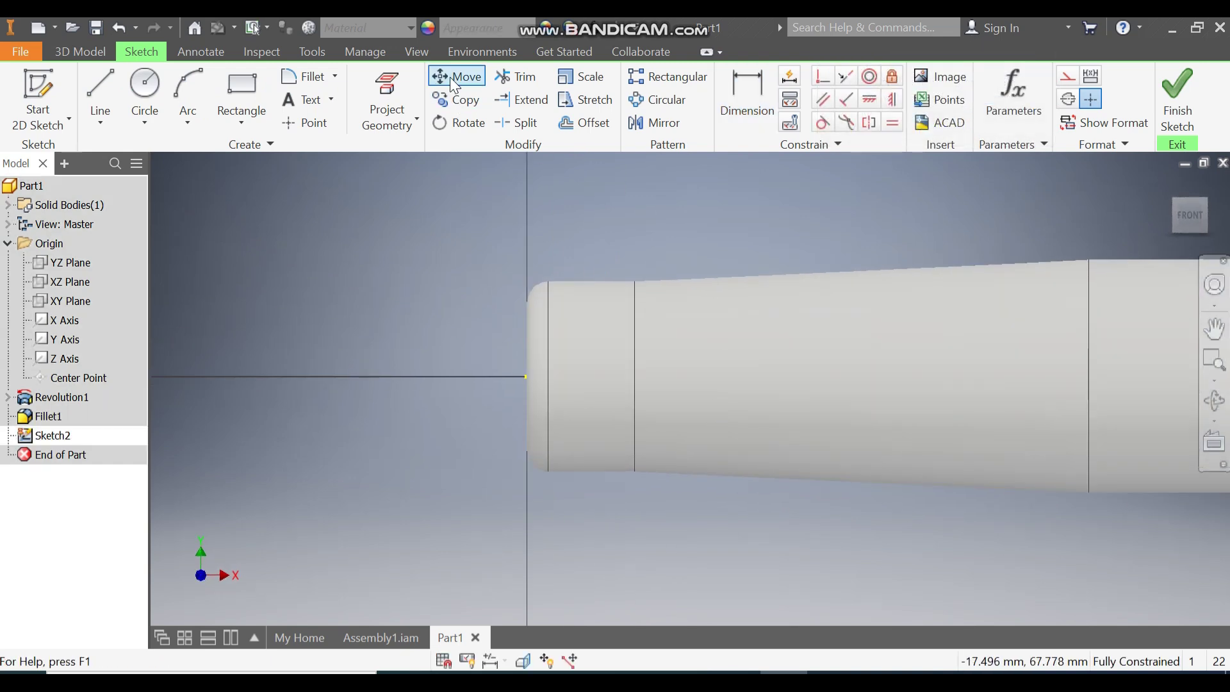
pyautogui.click(419, 54)
pyautogui.click(218, 125)
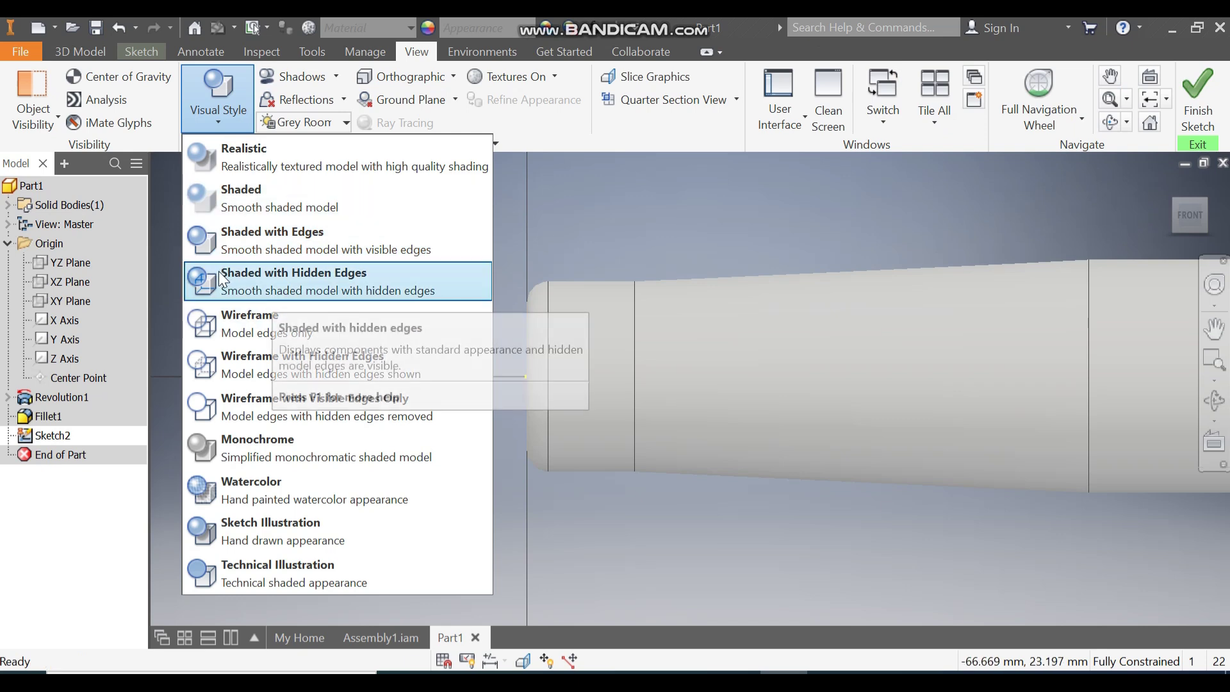
pyautogui.click(260, 272)
pyautogui.moveTo(686, 362)
pyautogui.mouseDown(button='middle')
pyautogui.moveTo(697, 365)
pyautogui.moveTo(570, 373)
pyautogui.mouseUp(button='middle')
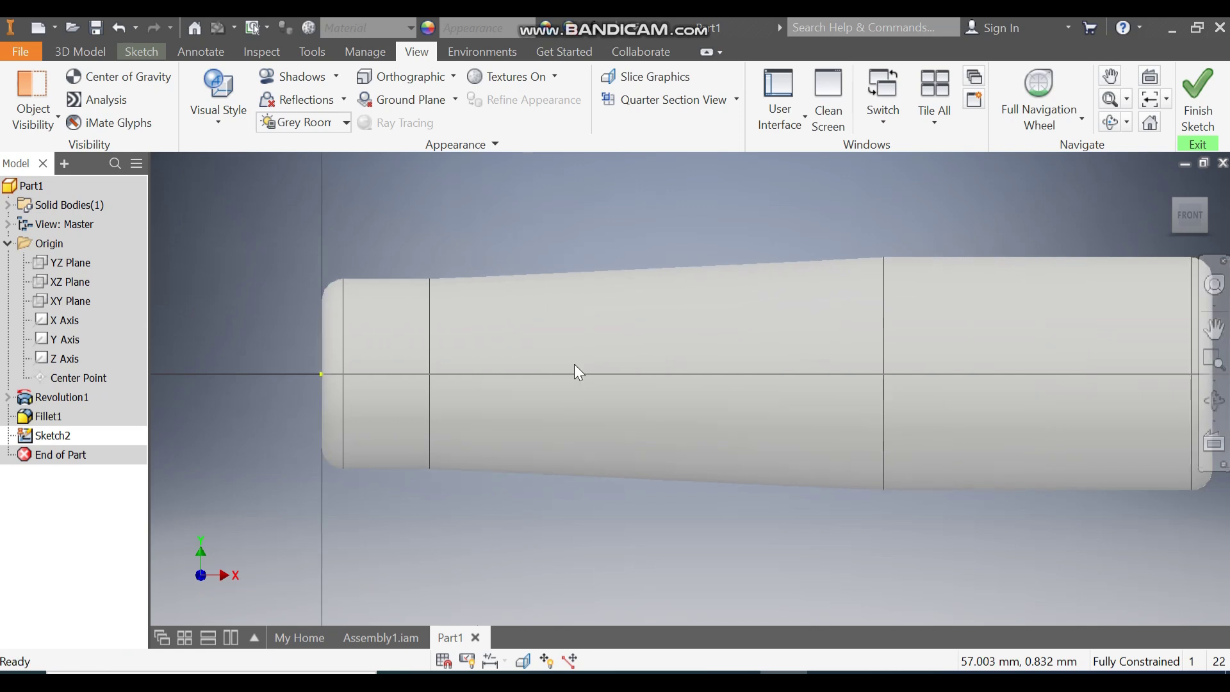
# Sketch a horizontal center-point slot on the body's axis near the narrow end of the fuselage.
pyautogui.click(144, 54)
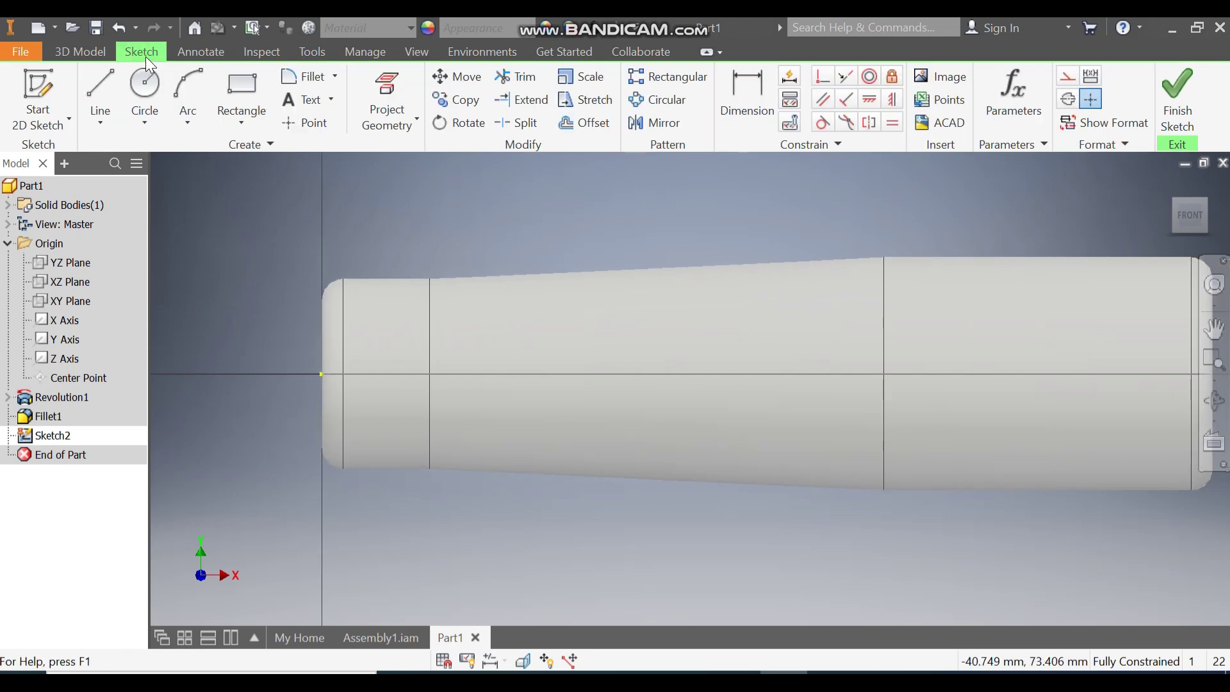
pyautogui.click(250, 117)
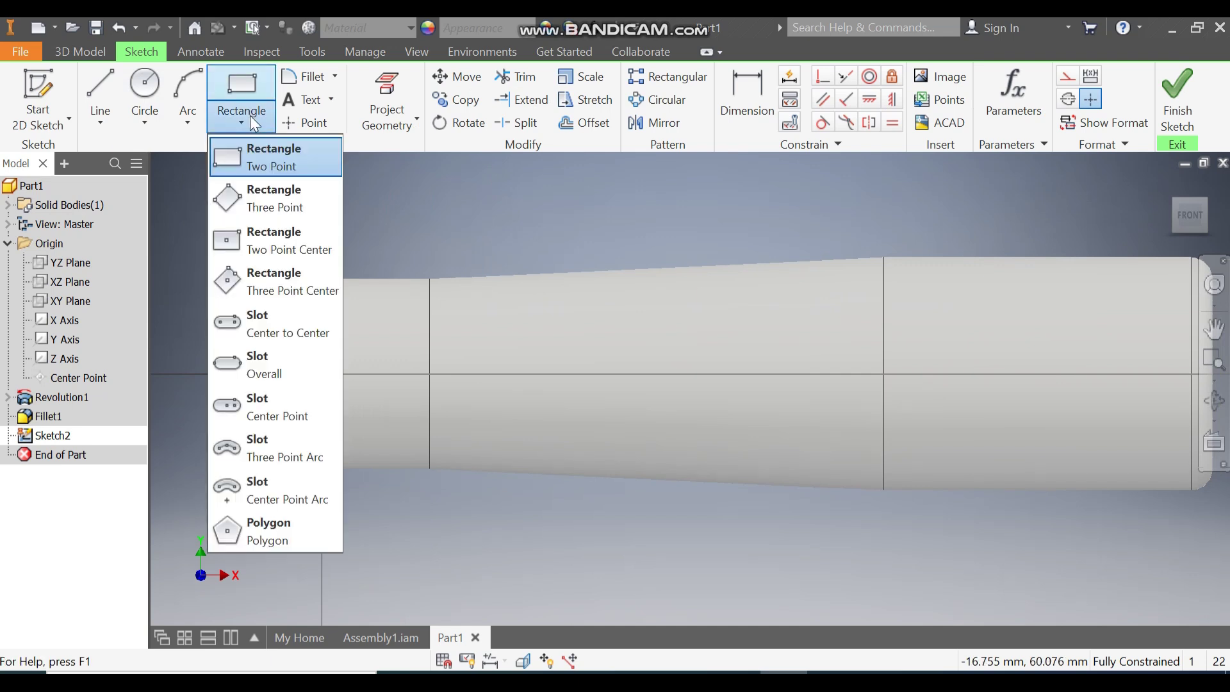
pyautogui.click(296, 404)
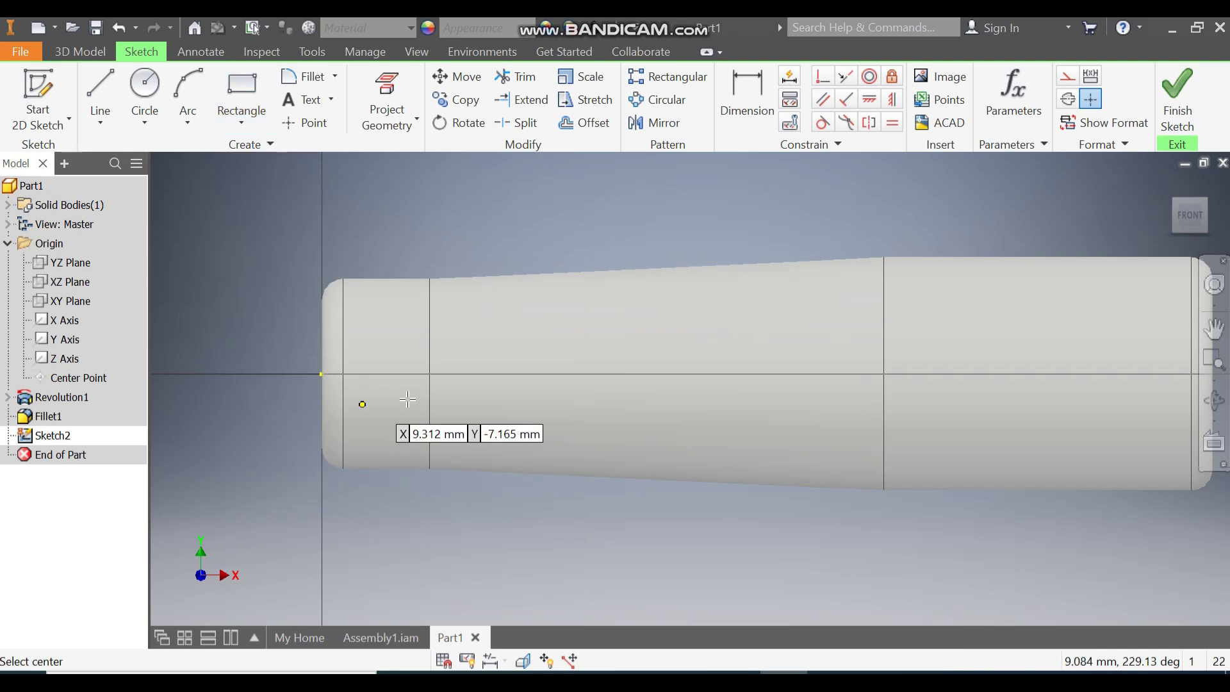
pyautogui.click(370, 373)
pyautogui.click(413, 374)
pyautogui.click(407, 387)
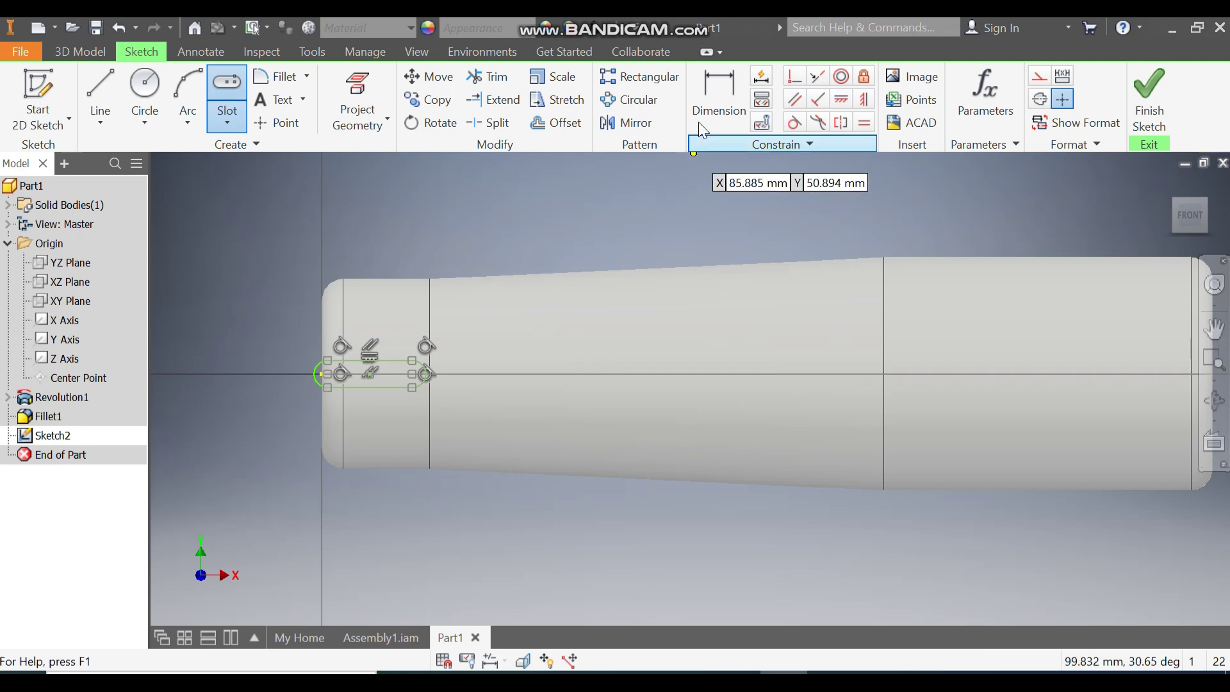
# Dimension the radius of the slot's outer end arc to 4 mm.
pyautogui.click(717, 112)
pyautogui.scroll(5, 321, 356)
pyautogui.click(312, 355)
pyautogui.click(240, 294)
pyautogui.write('4')
pyautogui.press('Return')
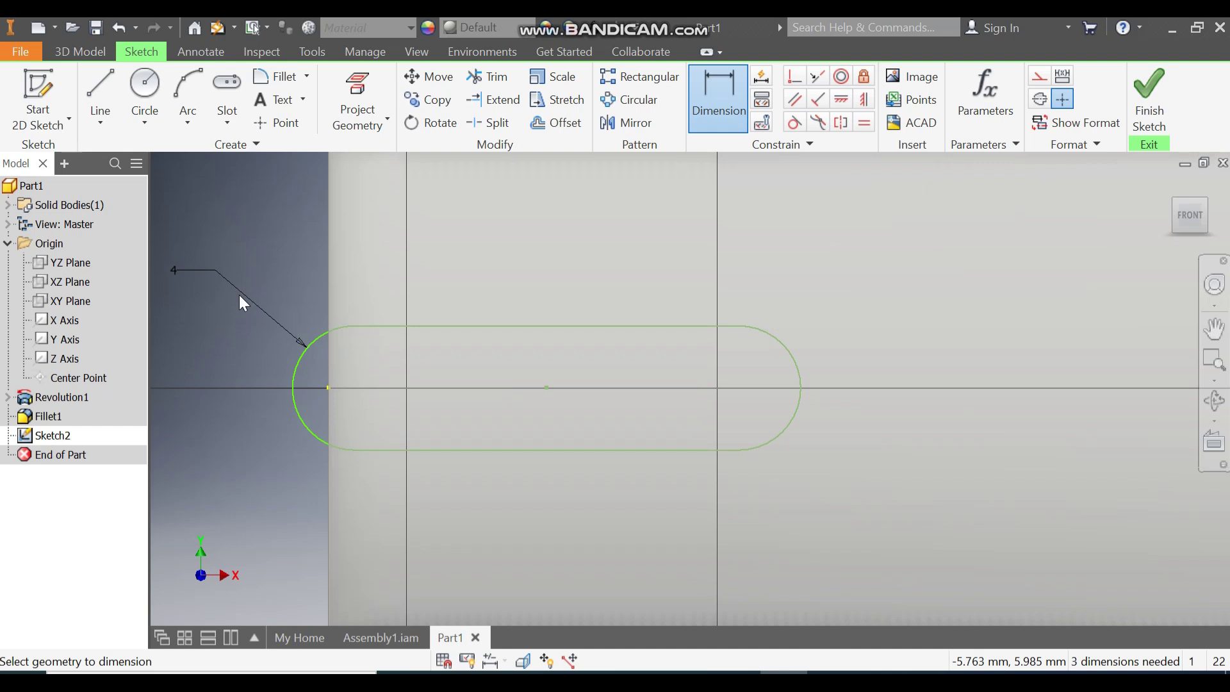
pyautogui.press('Escape')
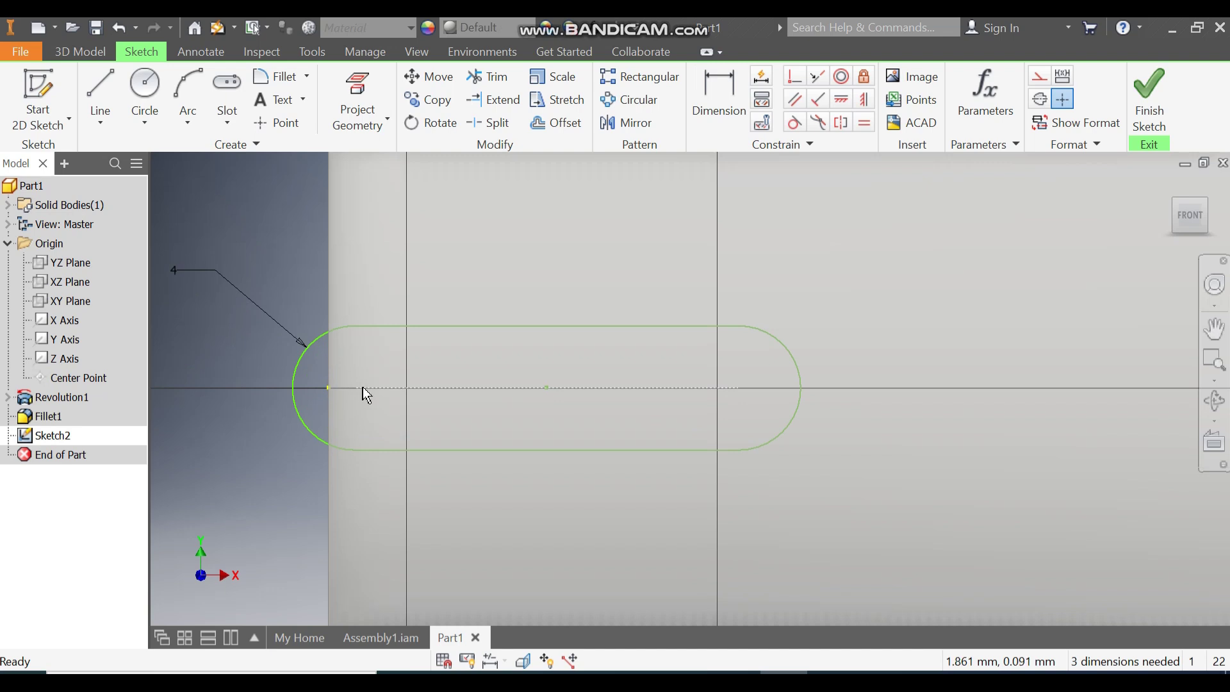
# Pull the slot's outer arc centre away from the axis and constrain it coincident with the narrow end face's edge.
pyautogui.moveTo(352, 387)
pyautogui.mouseDown()
pyautogui.moveTo(162, 371)
pyautogui.moveTo(222, 342)
pyautogui.mouseUp()
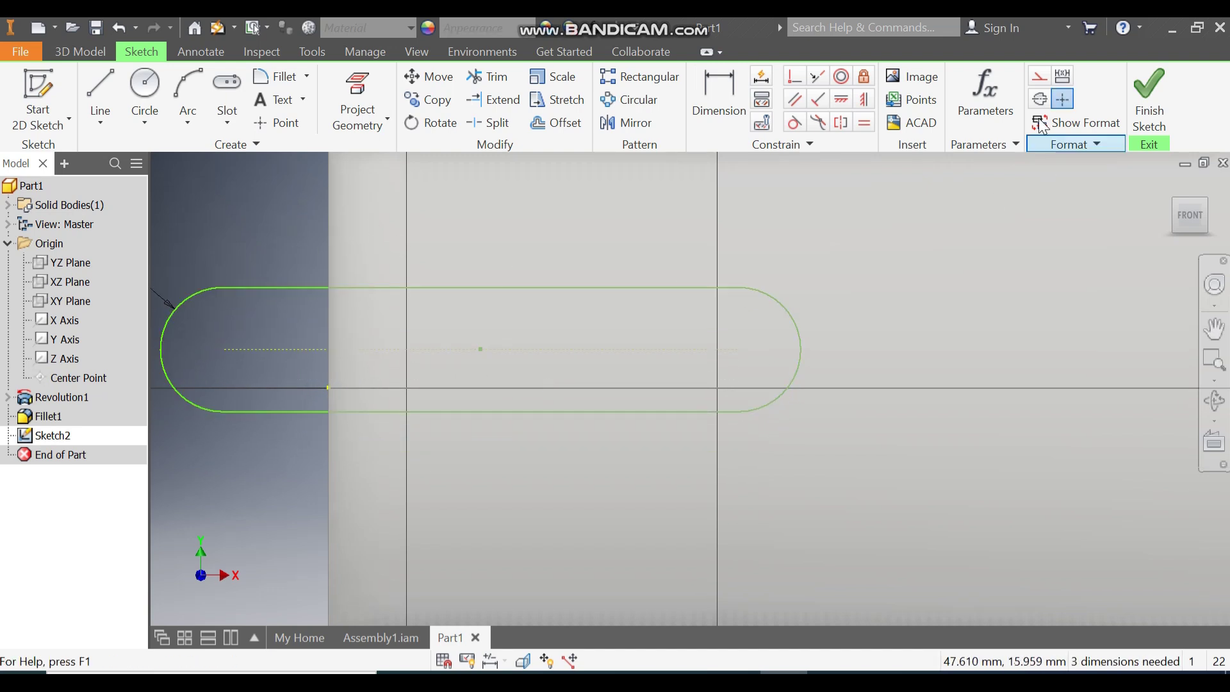
pyautogui.click(794, 76)
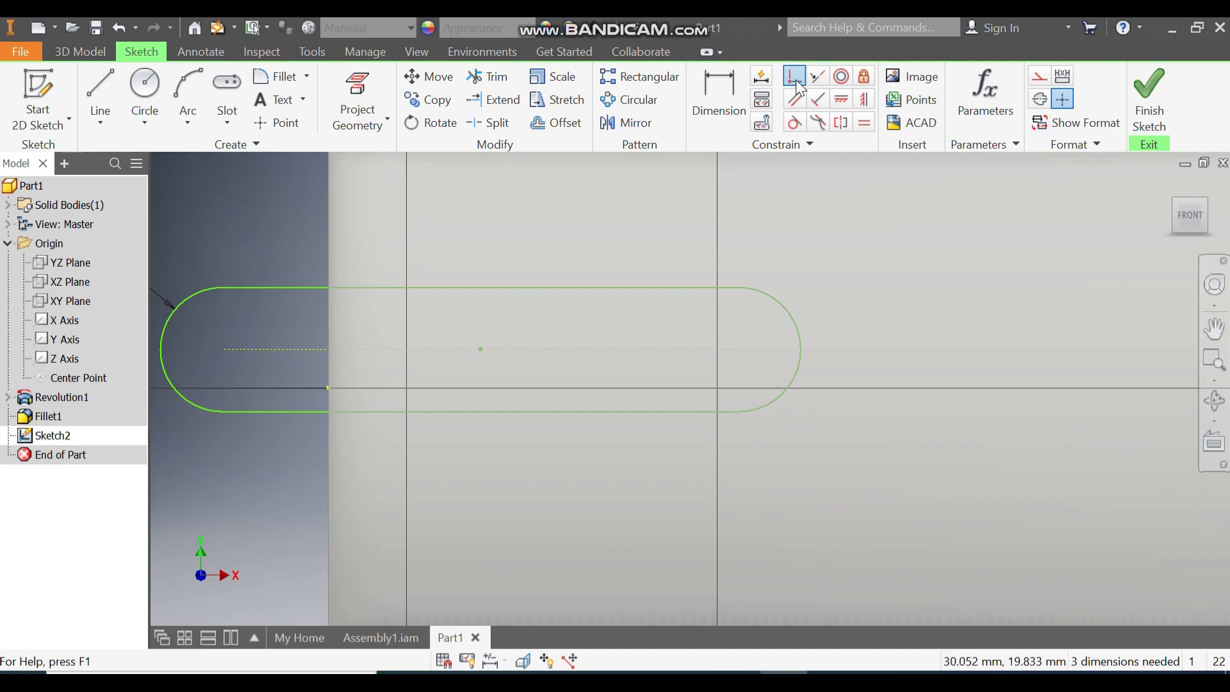
pyautogui.click(224, 350)
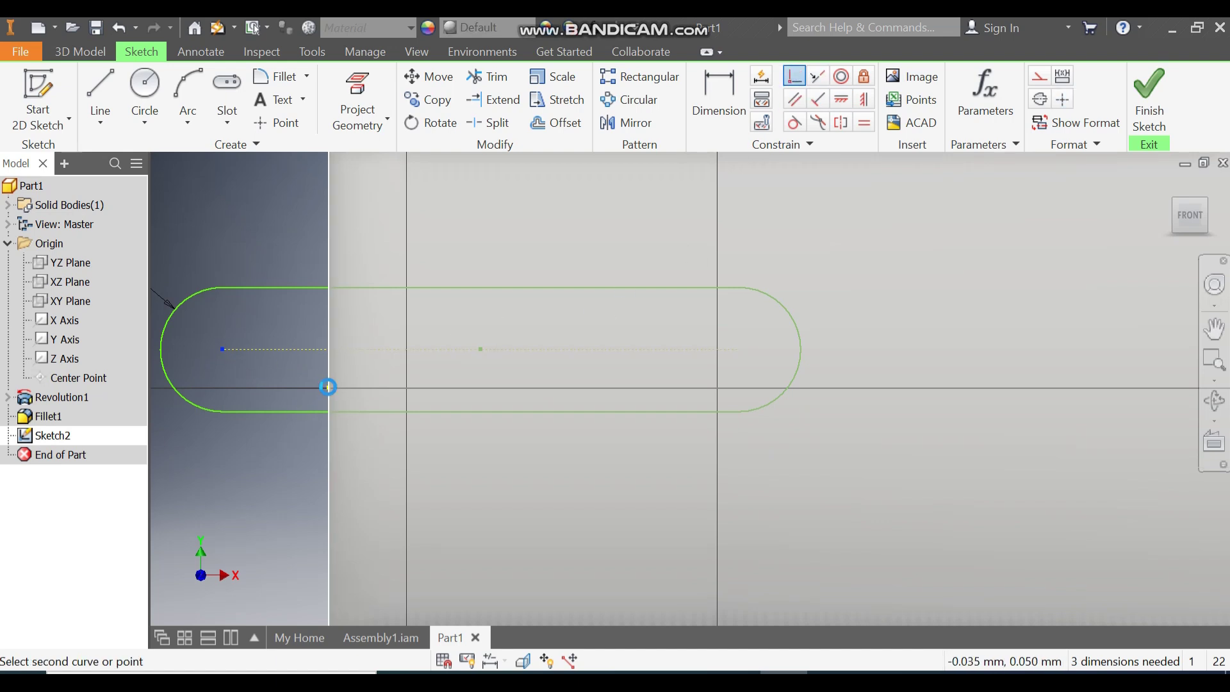
pyautogui.click(327, 383)
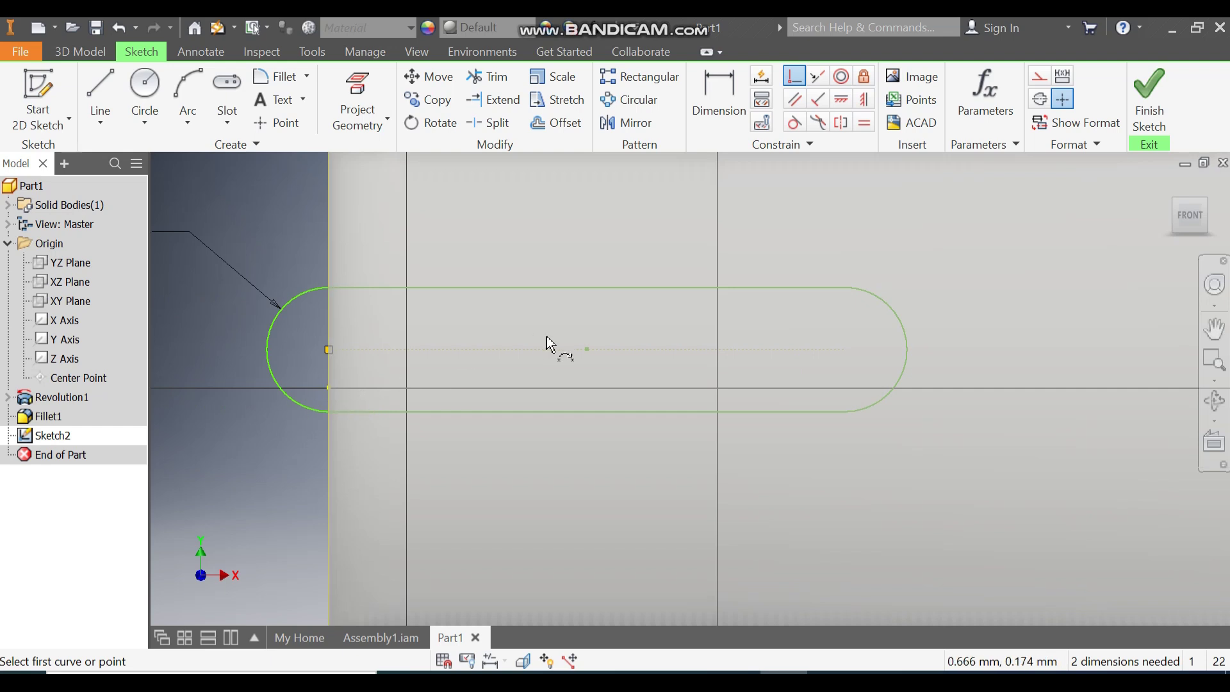
pyautogui.scroll(-2, 547, 336)
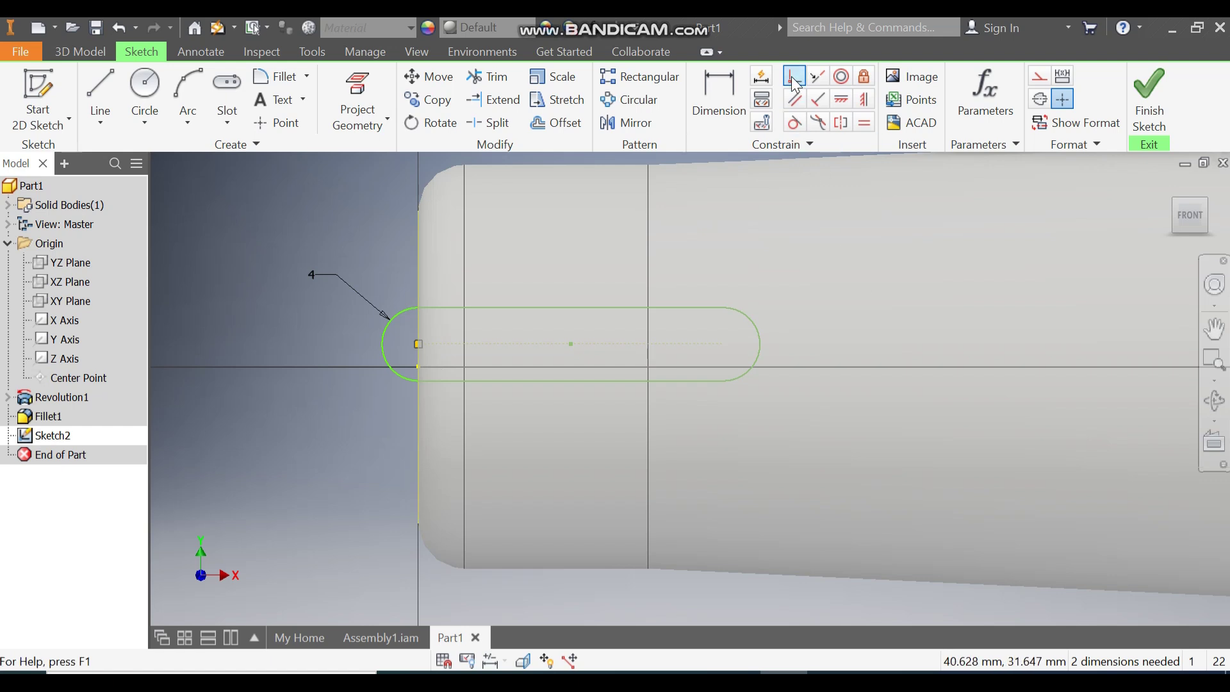
# Make the slot's outer arc centre coincident with the sketch origin.
pyautogui.click(418, 347)
pyautogui.click(1178, 202)
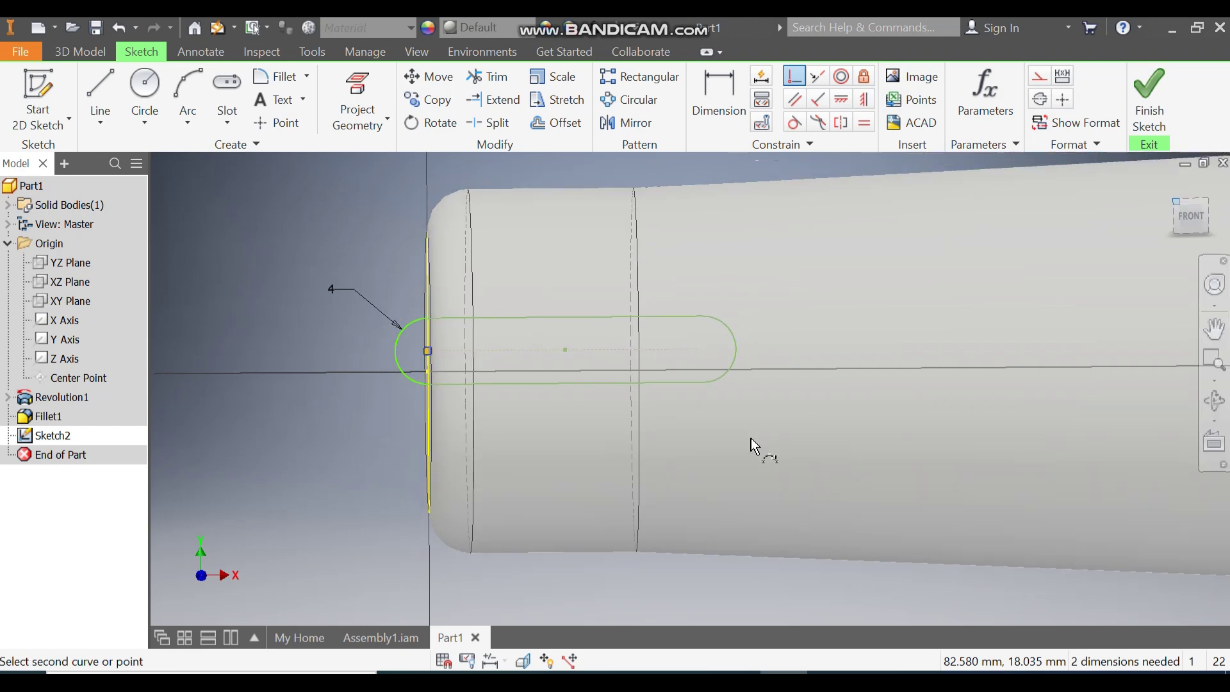
pyautogui.scroll(-6, 555, 474)
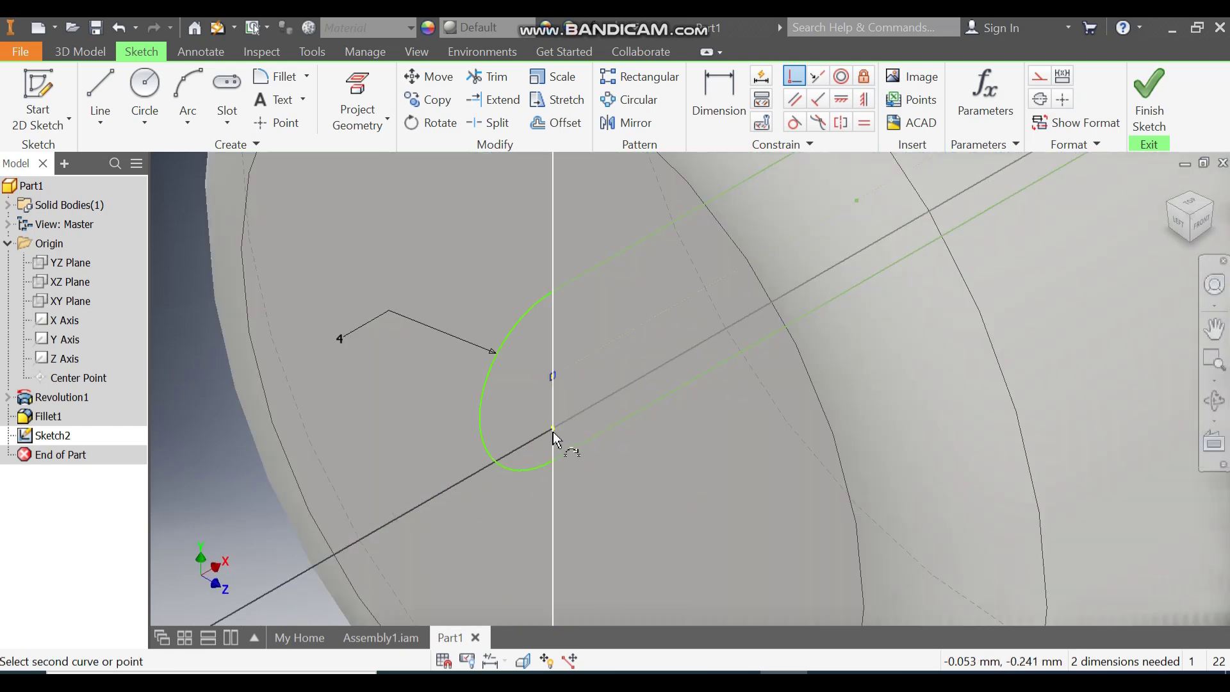
pyautogui.click(554, 428)
pyautogui.scroll(2, 740, 422)
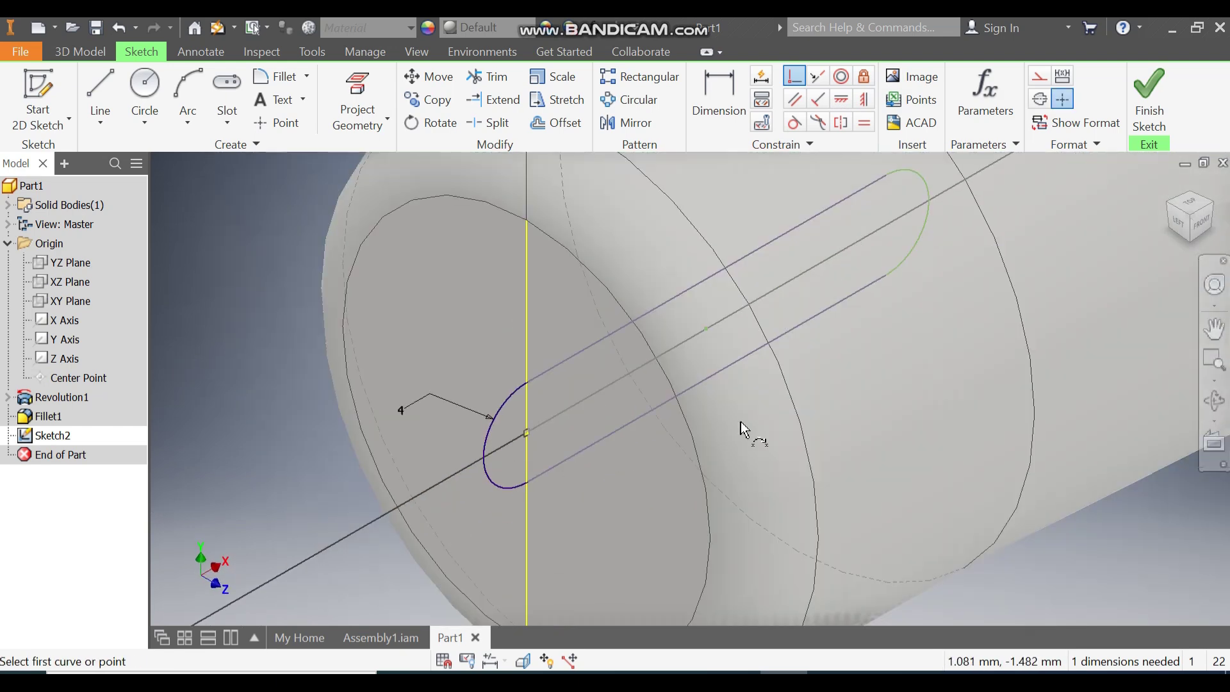
# Constrain the tip of the slot's inner arc coincident with the body edge where the taper begins, and finish the sketch.
pyautogui.click(1201, 221)
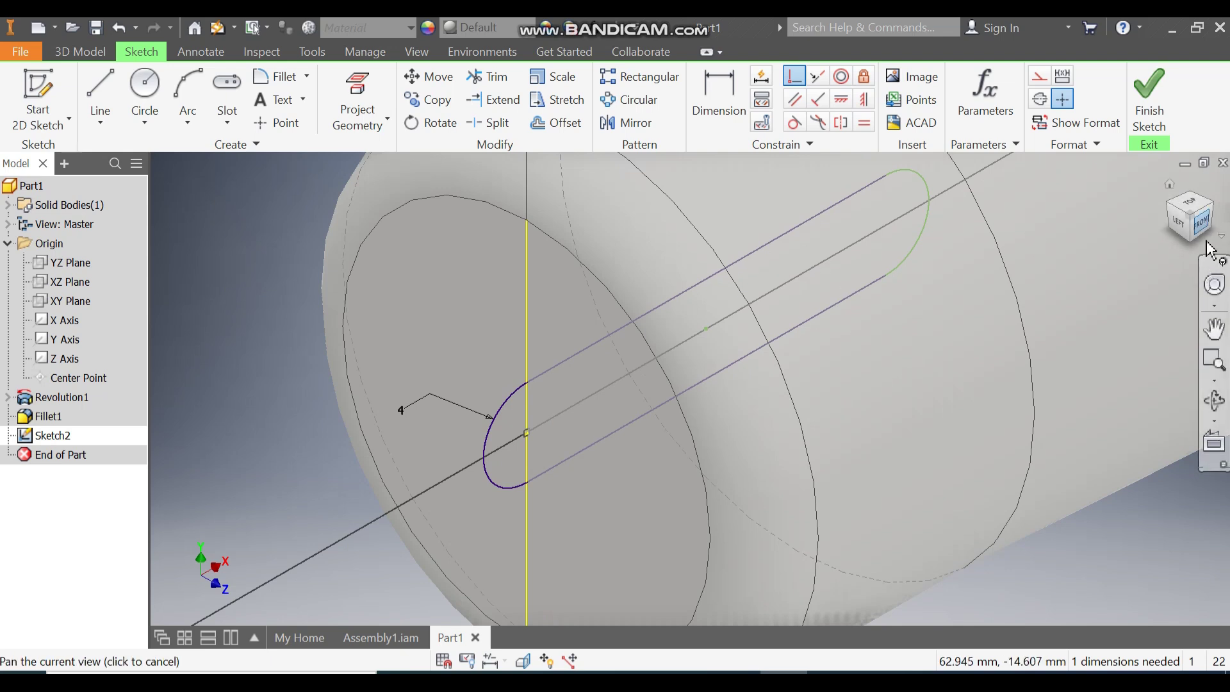
pyautogui.scroll(-5, 589, 408)
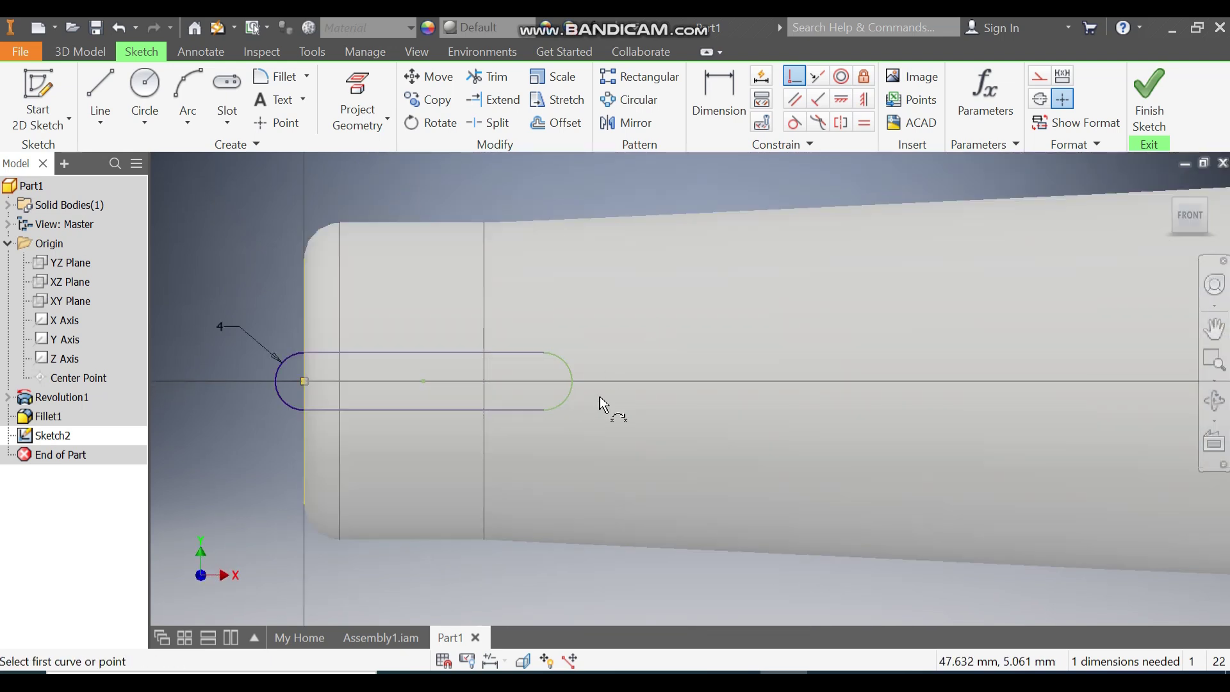
pyautogui.click(572, 382)
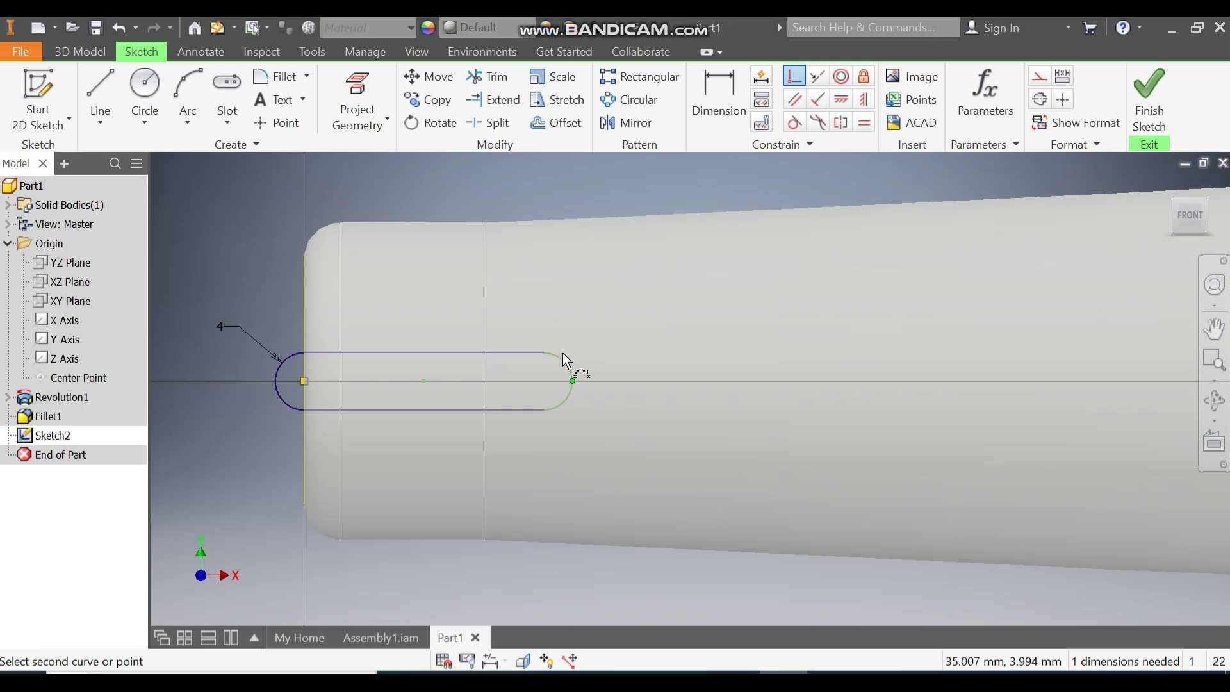
pyautogui.click(482, 318)
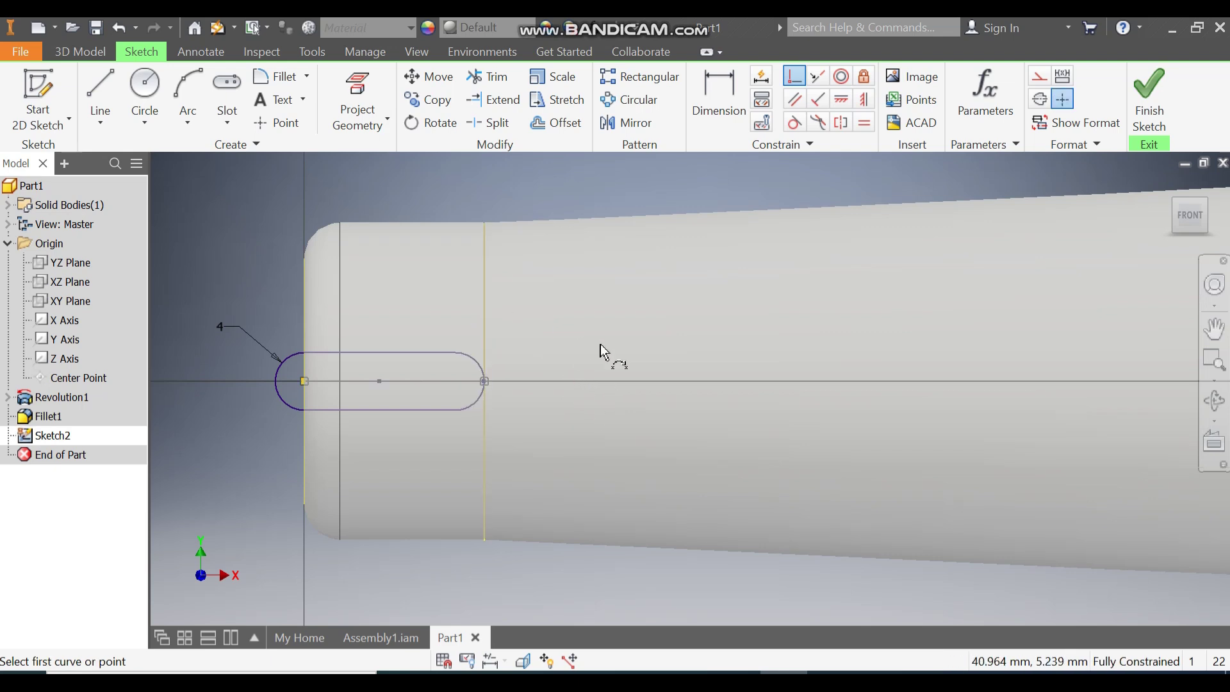
pyautogui.press('Escape')
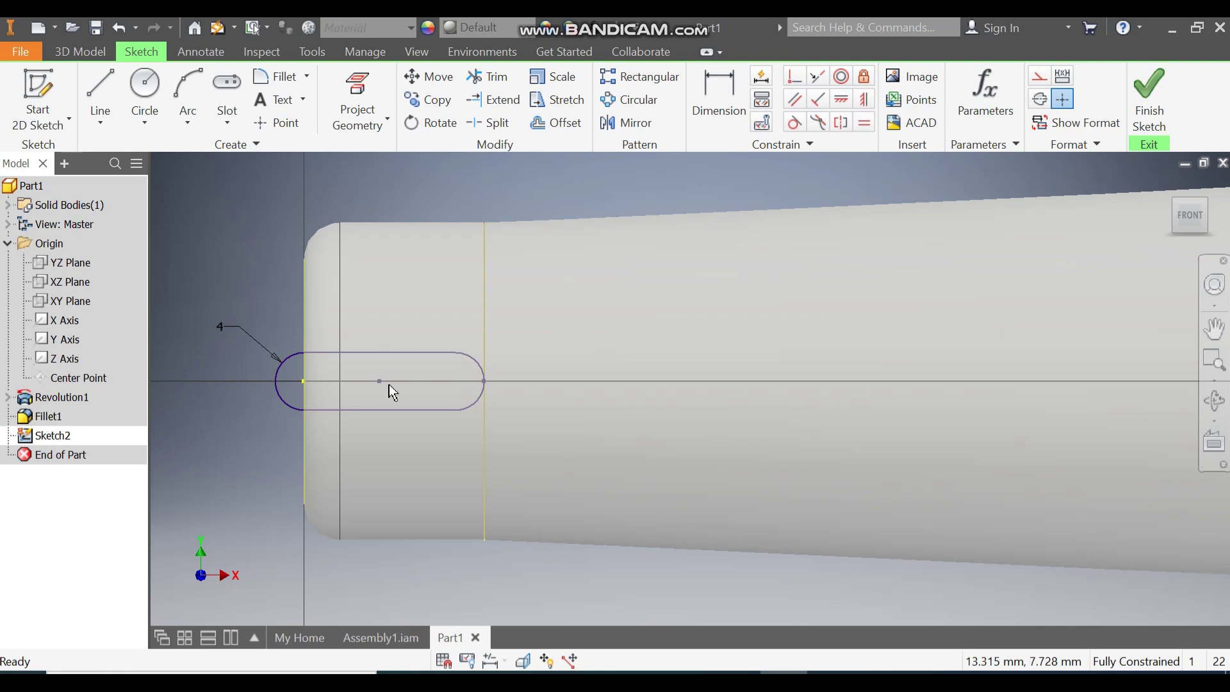
pyautogui.click(1149, 100)
# Extrude the slot profile as a cut through the whole body, with extents All in both directions.
pyautogui.click(101, 89)
pyautogui.click(342, 332)
pyautogui.click(245, 310)
pyautogui.click(299, 277)
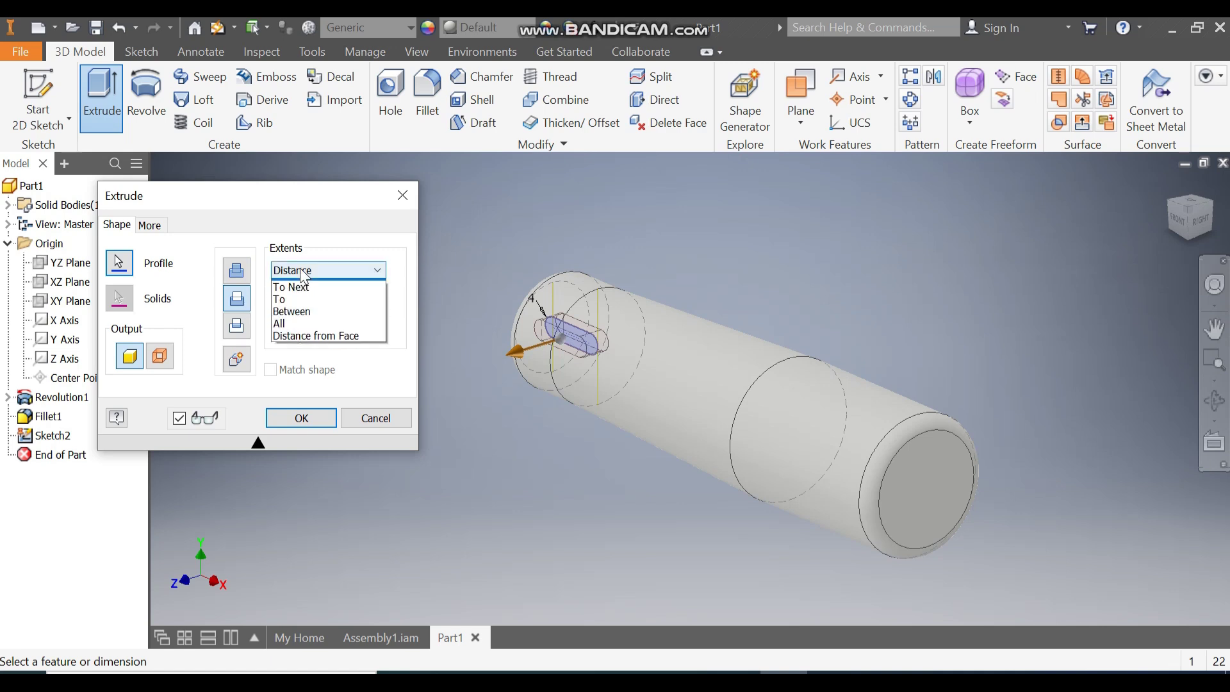
pyautogui.click(302, 328)
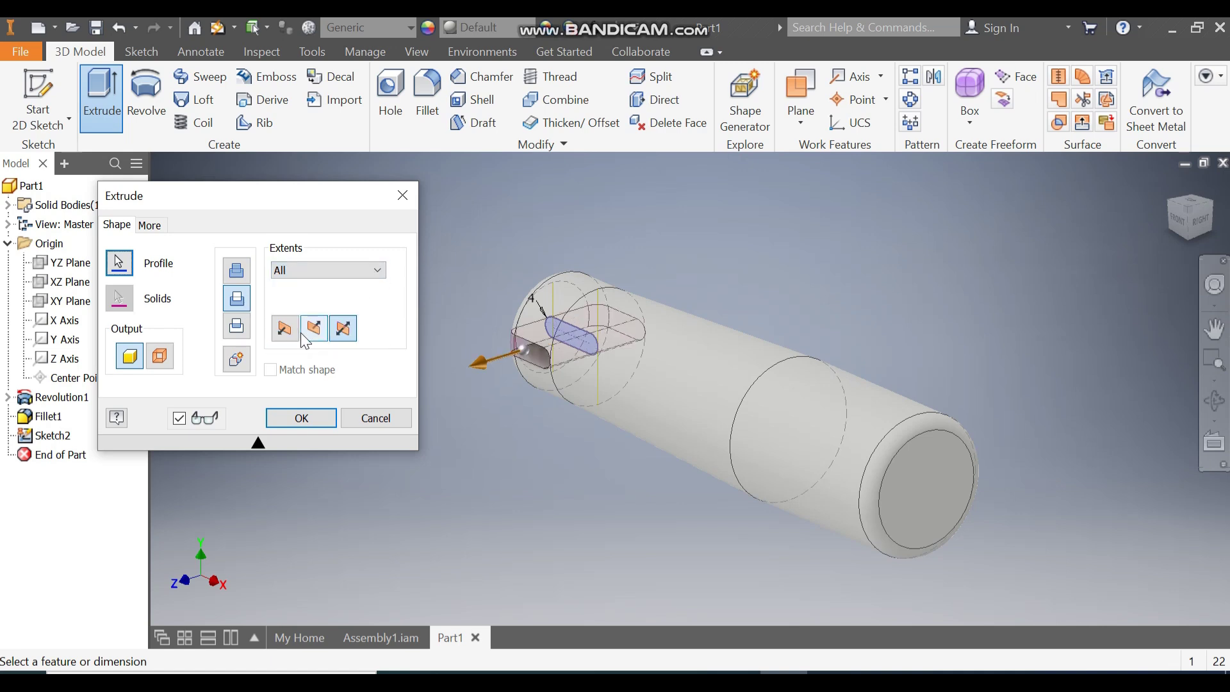
pyautogui.scroll(3, 538, 413)
pyautogui.moveTo(479, 349); pyautogui.dragTo(584, 362, button='middle')
pyautogui.scroll(-2, 584, 363)
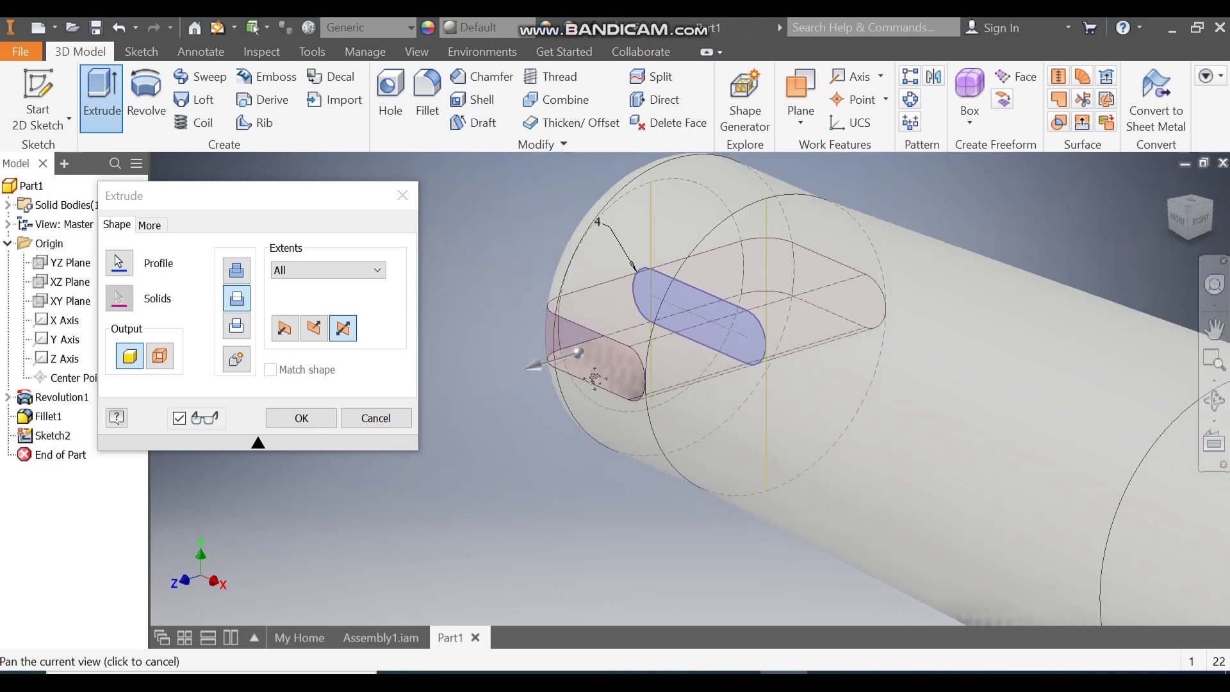
pyautogui.click(305, 417)
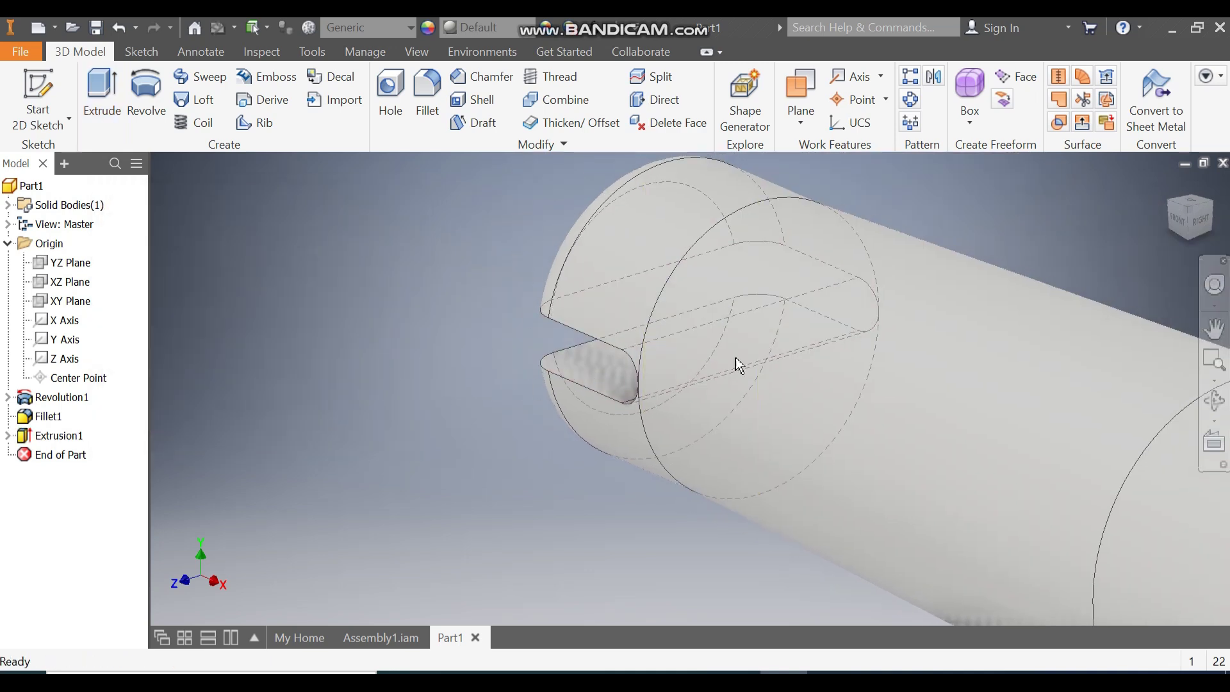
# Create a circular pattern of the slot cut about the body's axis with 4 occurrences over 360 degrees.
pyautogui.click(1171, 206)
pyautogui.scroll(2, 531, 491)
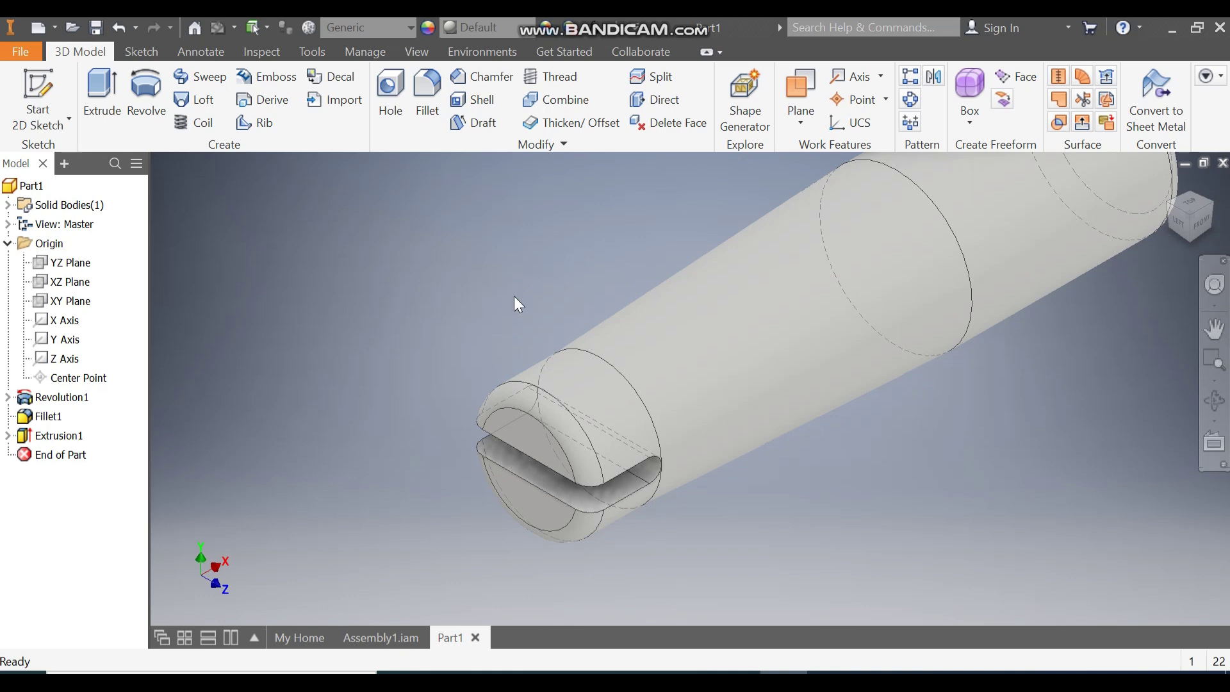
pyautogui.click(911, 98)
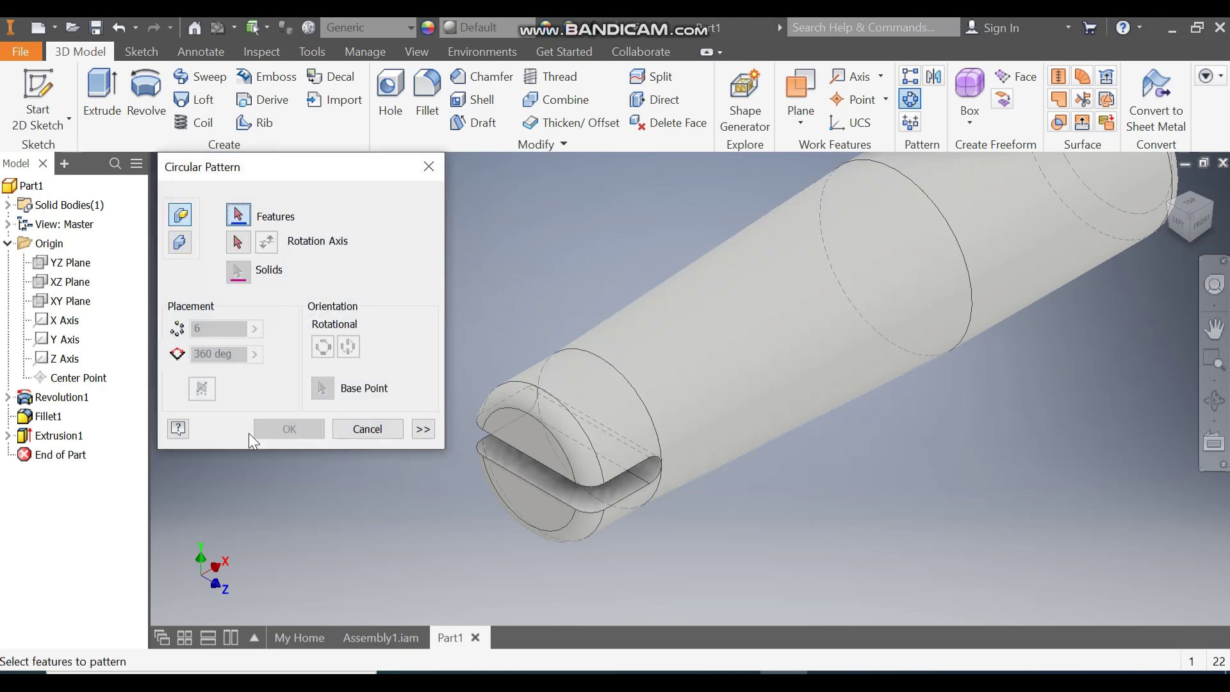
pyautogui.click(61, 438)
pyautogui.click(237, 244)
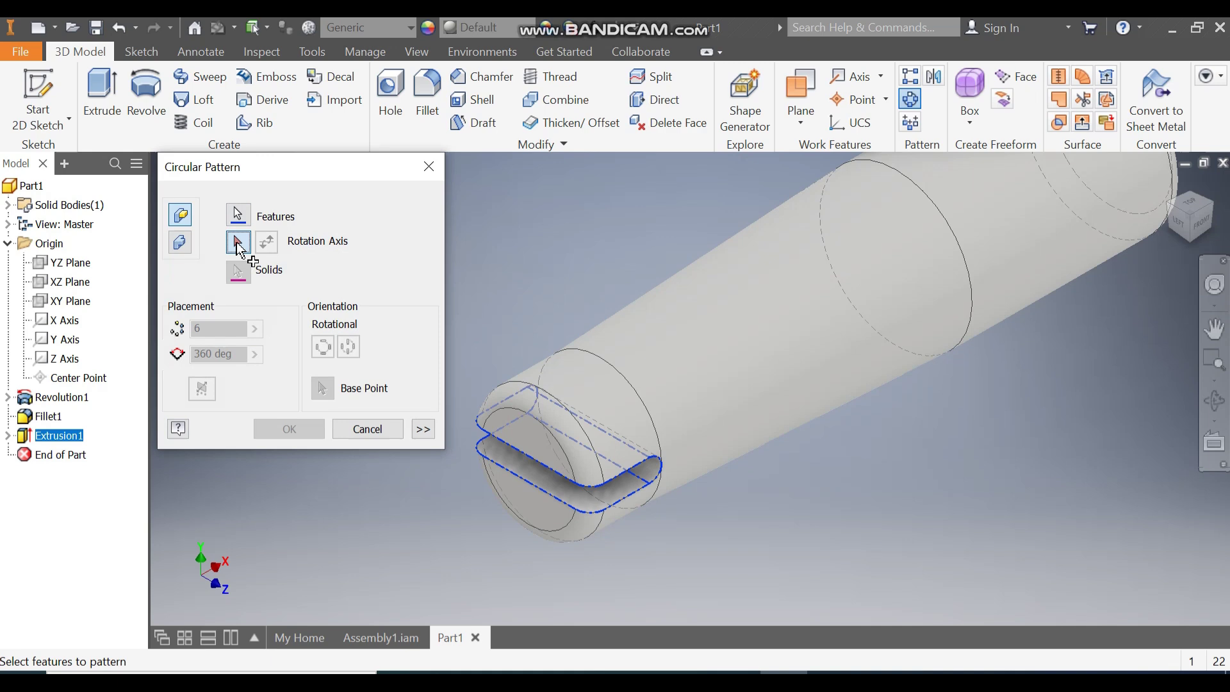
pyautogui.click(614, 417)
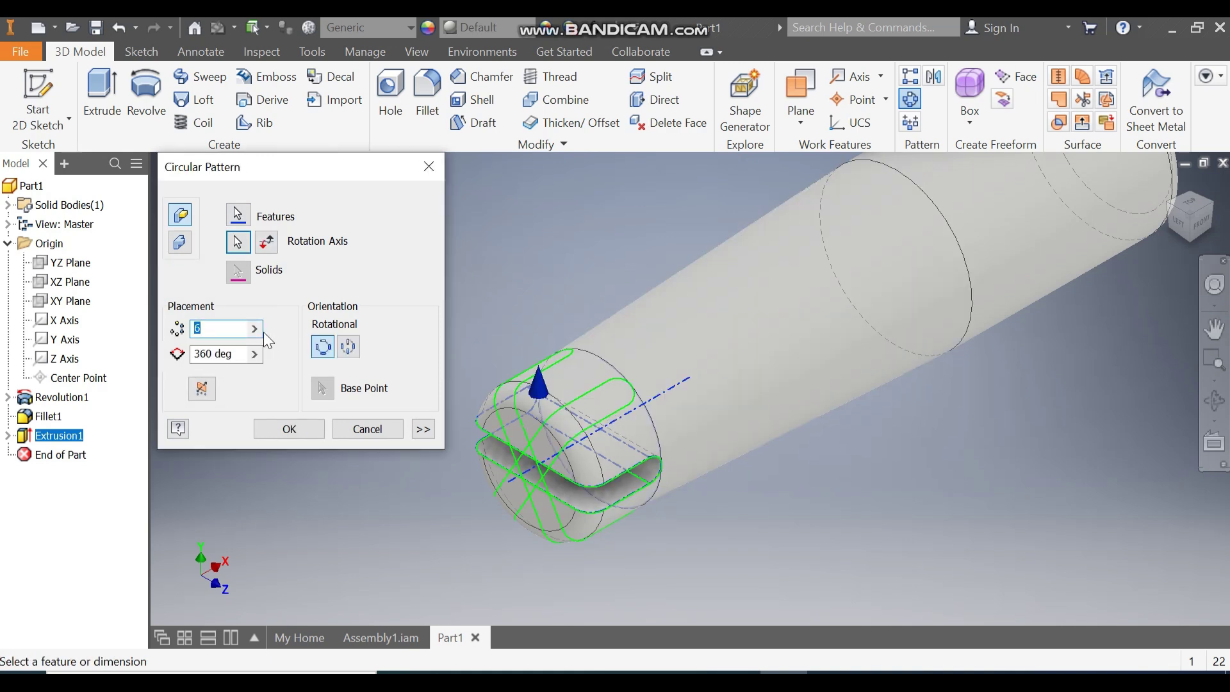
pyautogui.write('4')
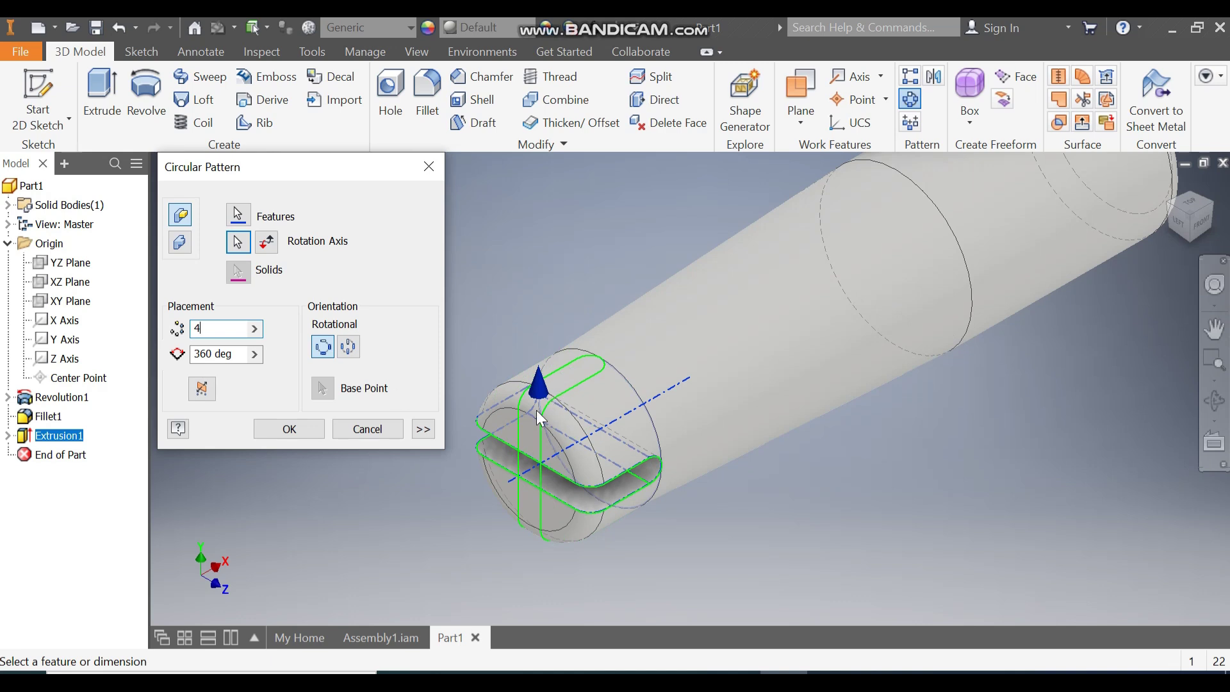
pyautogui.click(316, 430)
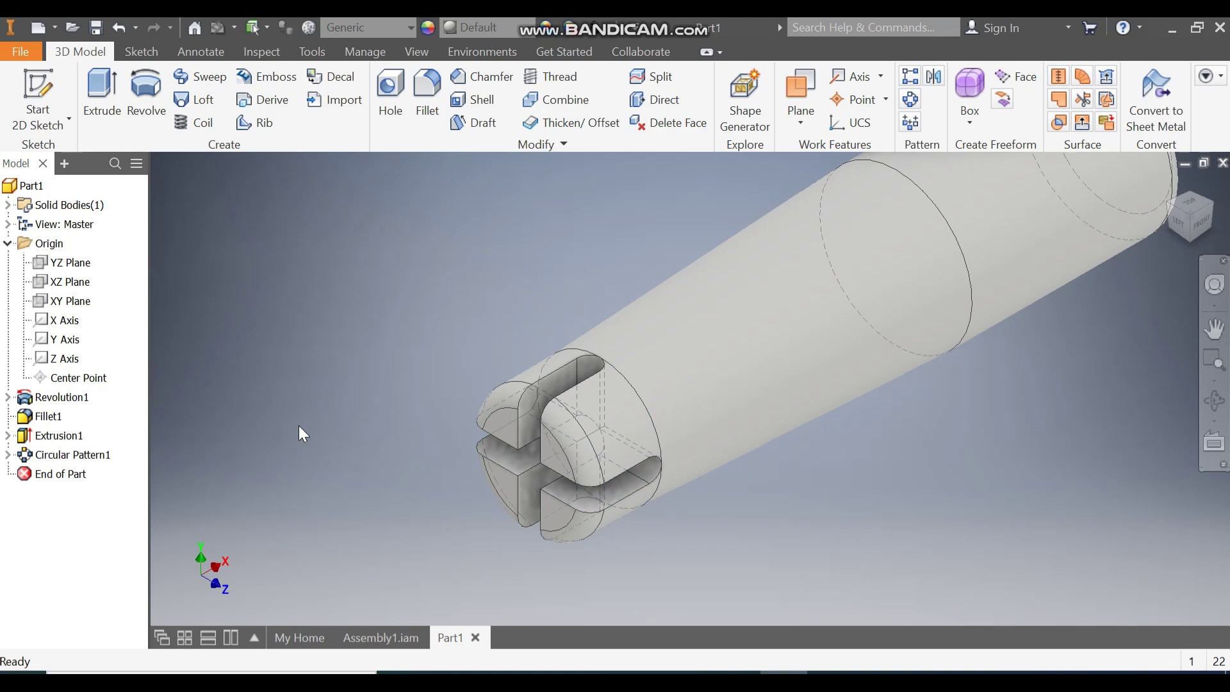
# Activate the fuselage component in Assembly1.iam to check its remaining features, and return to Part1.
pyautogui.click(398, 642)
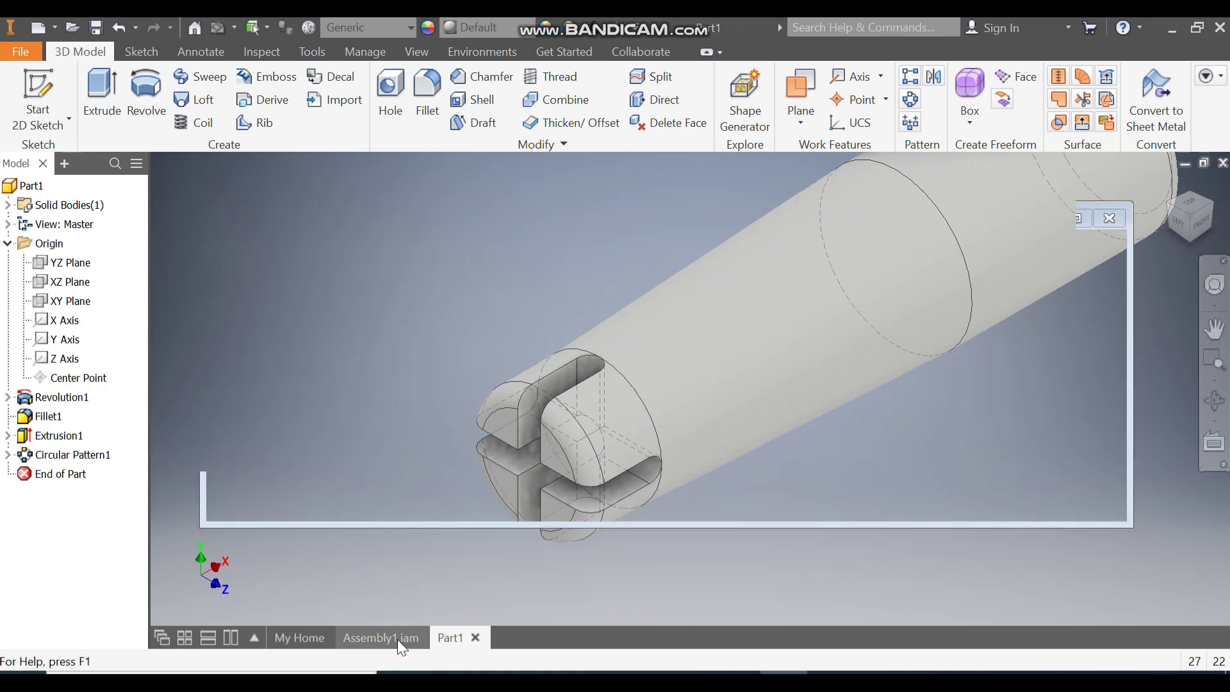
pyautogui.doubleClick(523, 316)
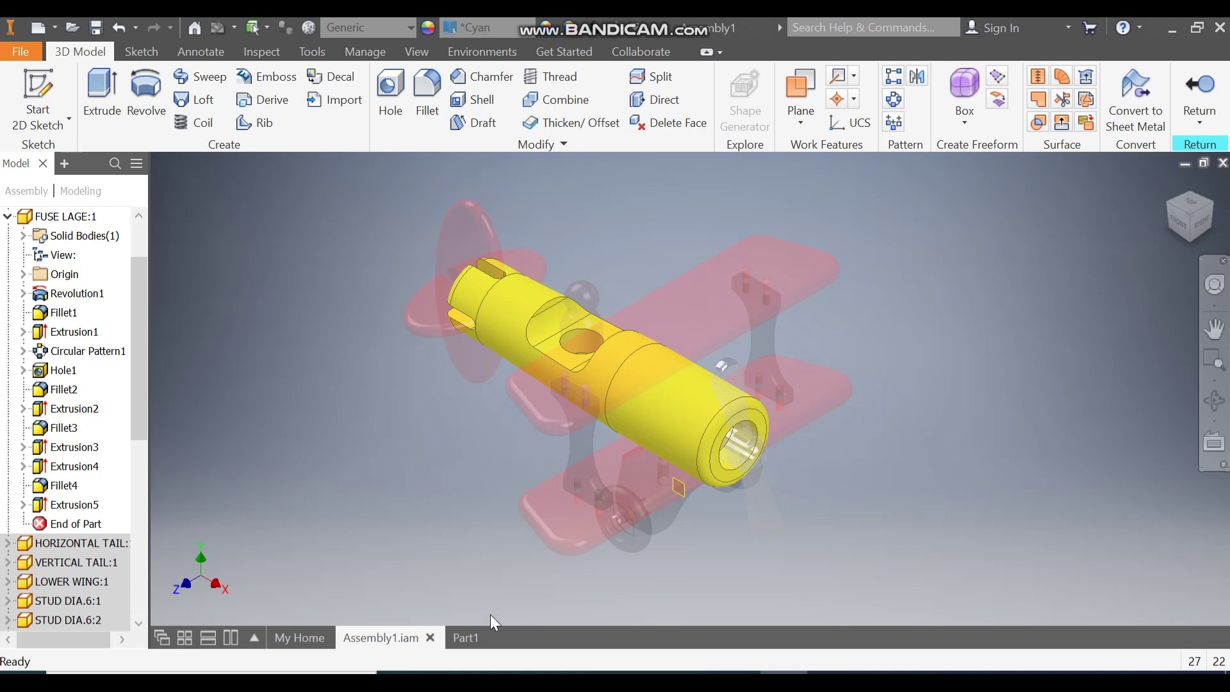
pyautogui.click(466, 638)
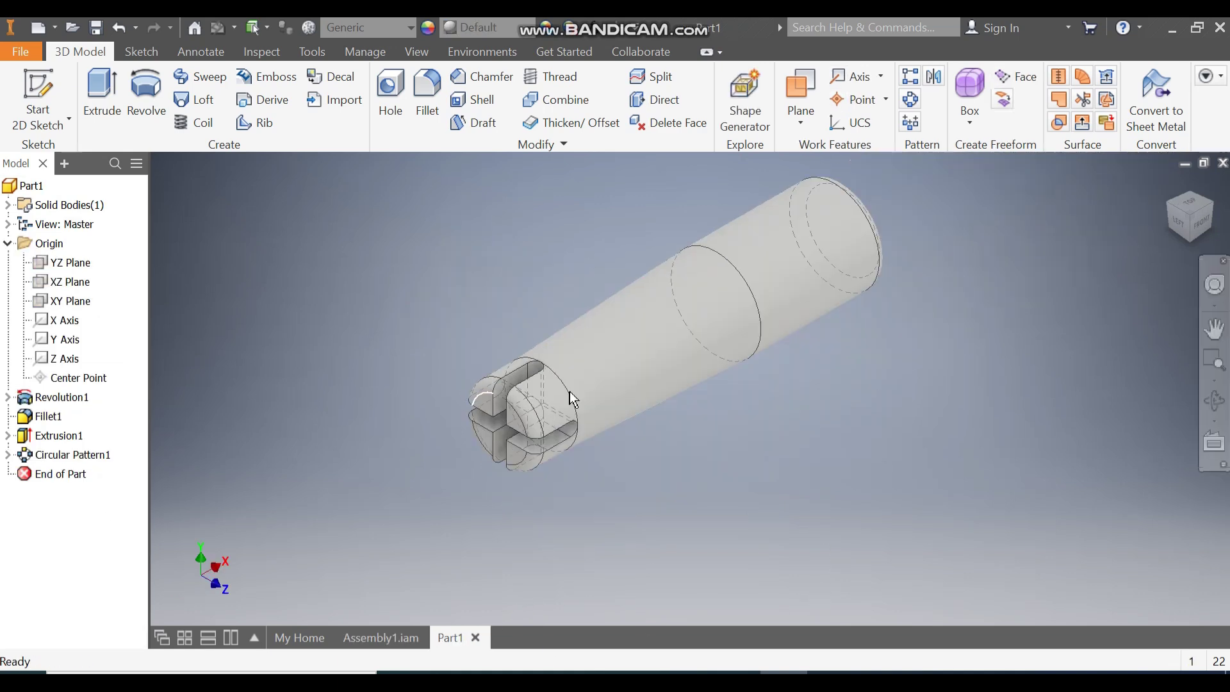
# Sketch a centre point at the middle of the body's flat front end face and finish the sketch.
pyautogui.click(1212, 209)
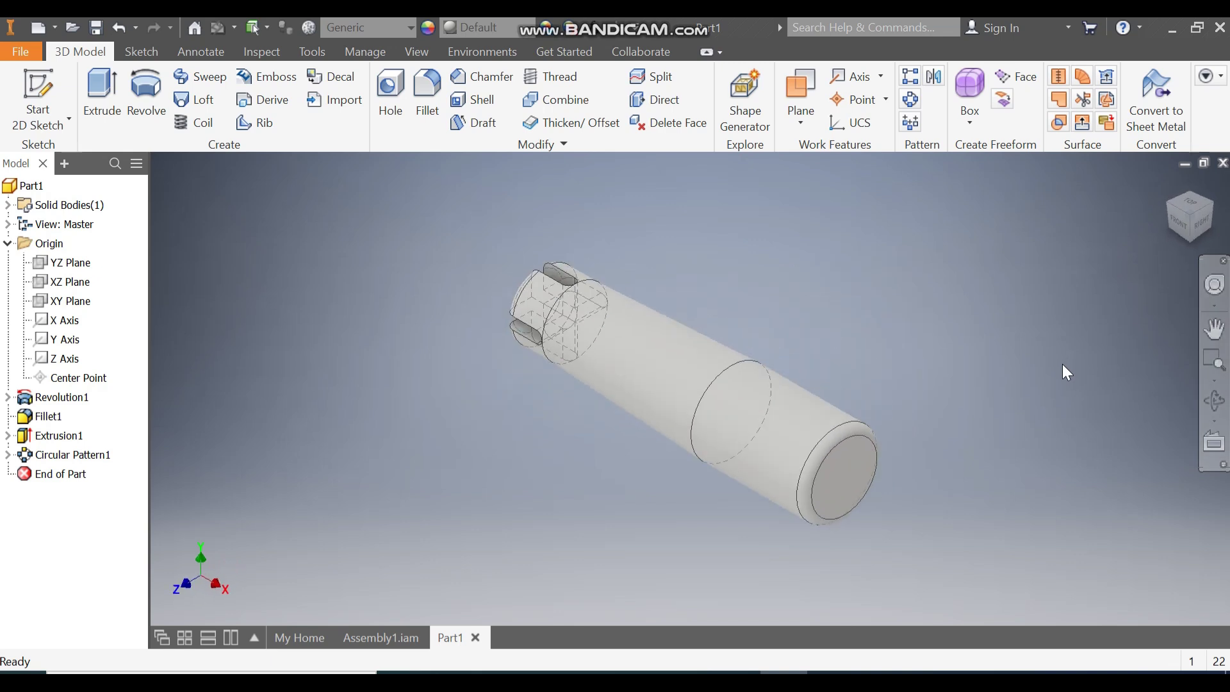
pyautogui.click(860, 481)
pyautogui.click(995, 467)
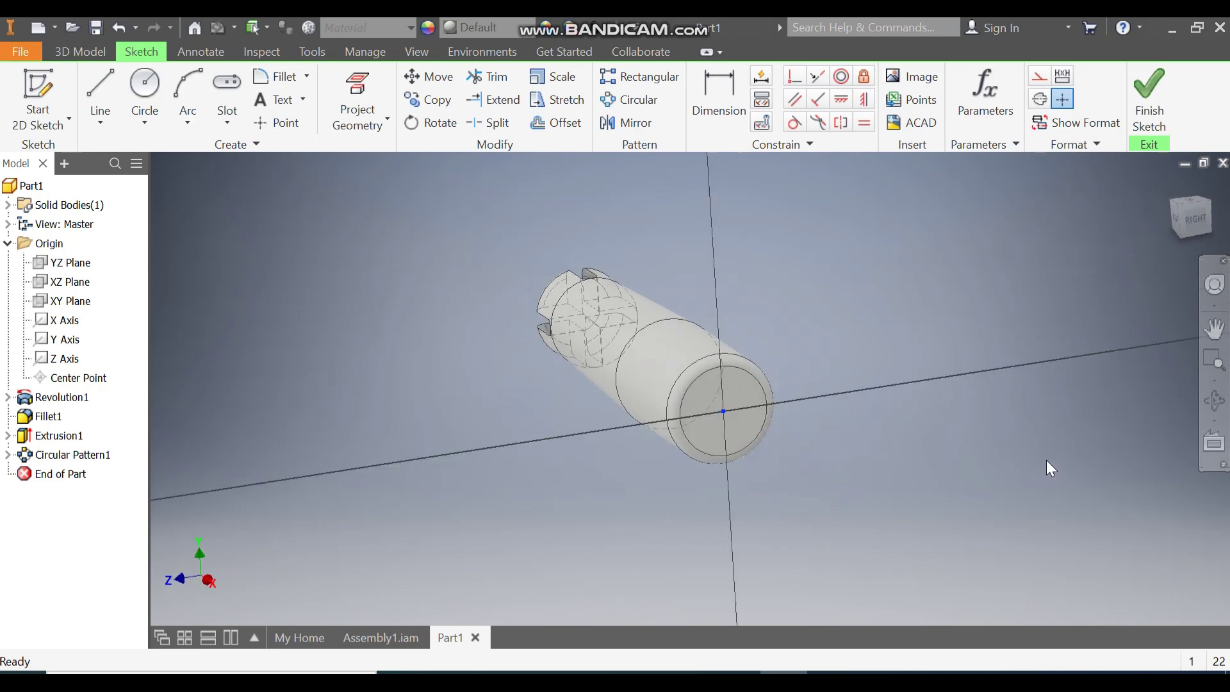
pyautogui.click(276, 122)
pyautogui.scroll(3, 688, 394)
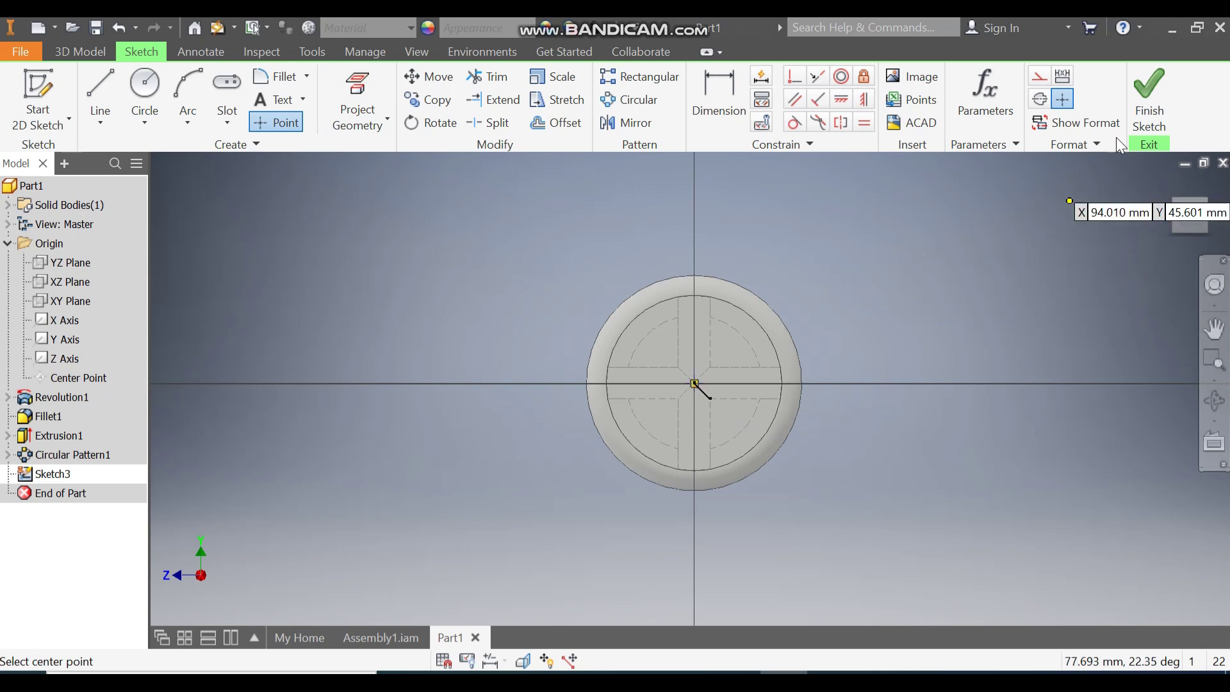
pyautogui.click(1149, 103)
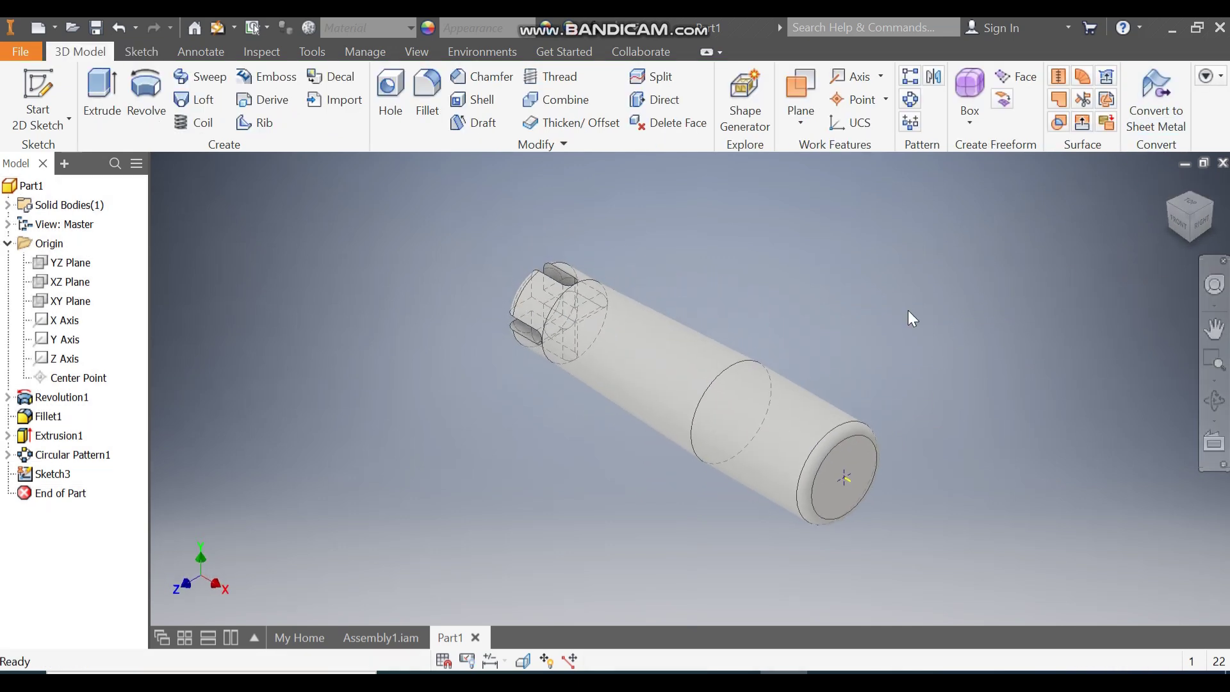
# Set up a counterbored hole at the sketch point with Distance termination, counterbore diameter 30 mm and counterbore depth 18 mm.
pyautogui.click(387, 96)
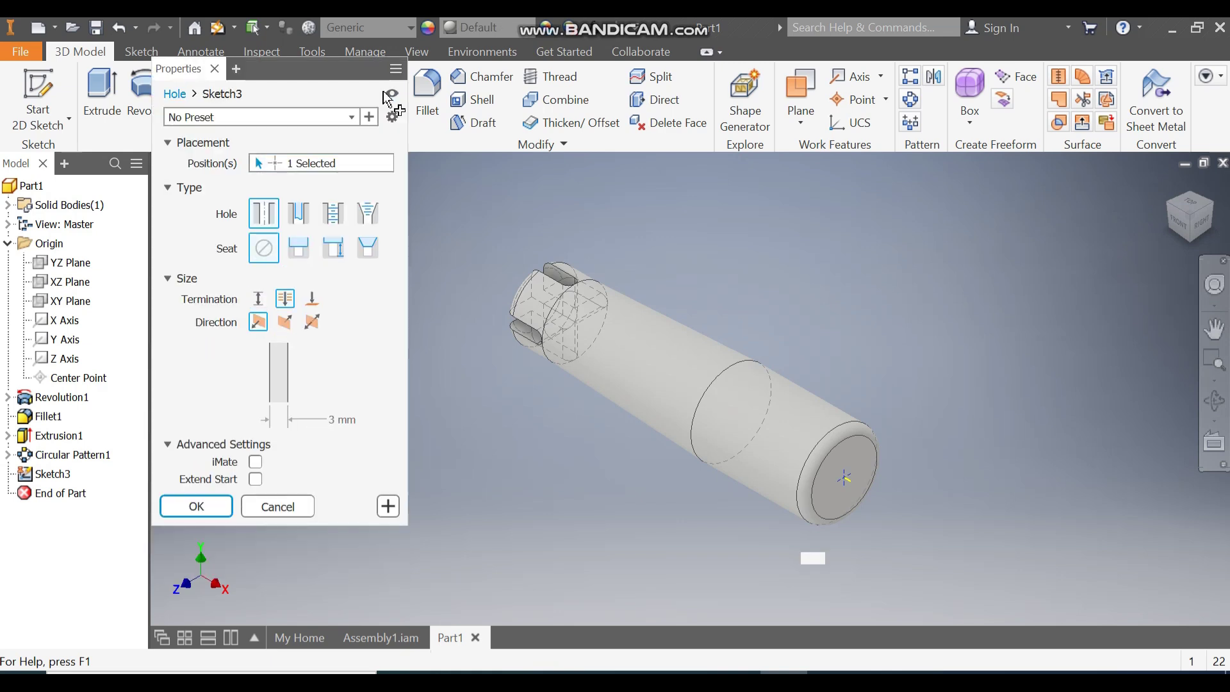
pyautogui.click(289, 253)
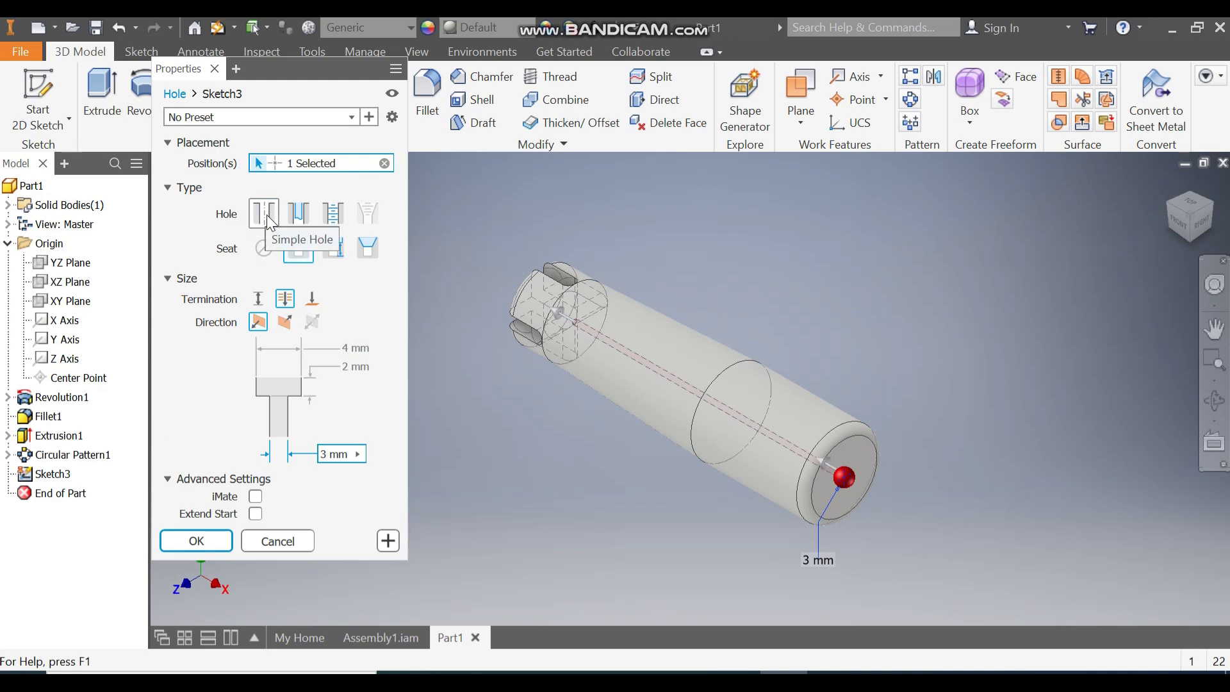
pyautogui.click(257, 299)
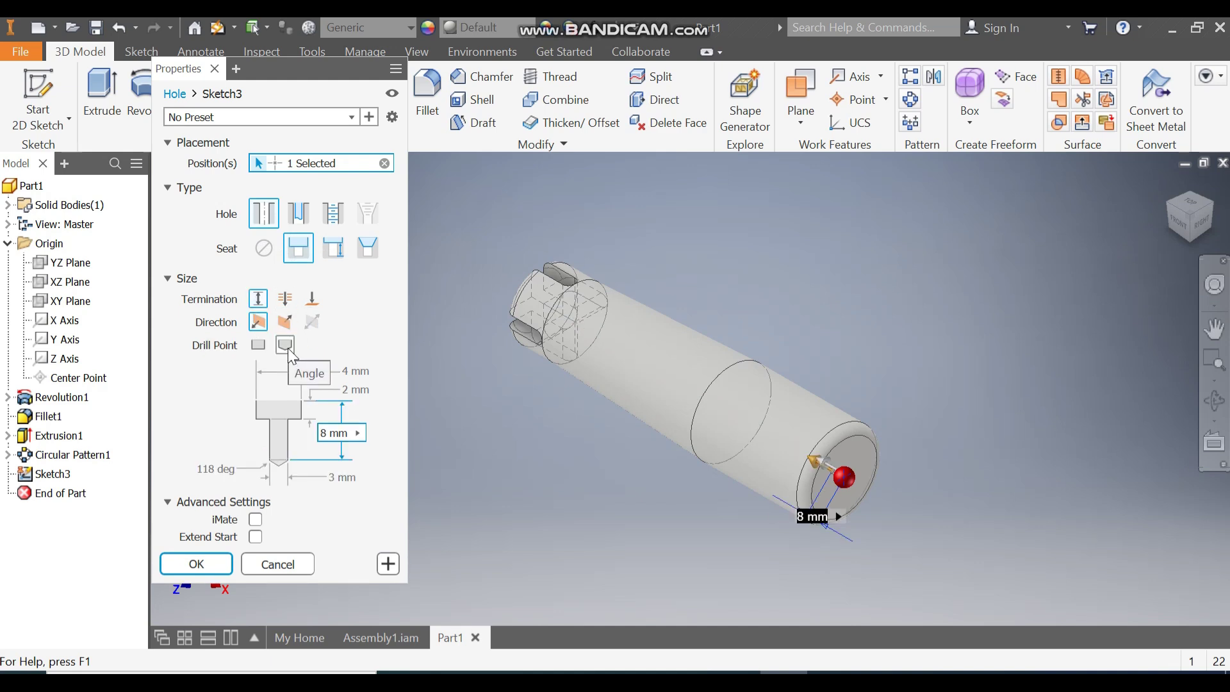
pyautogui.click(349, 373)
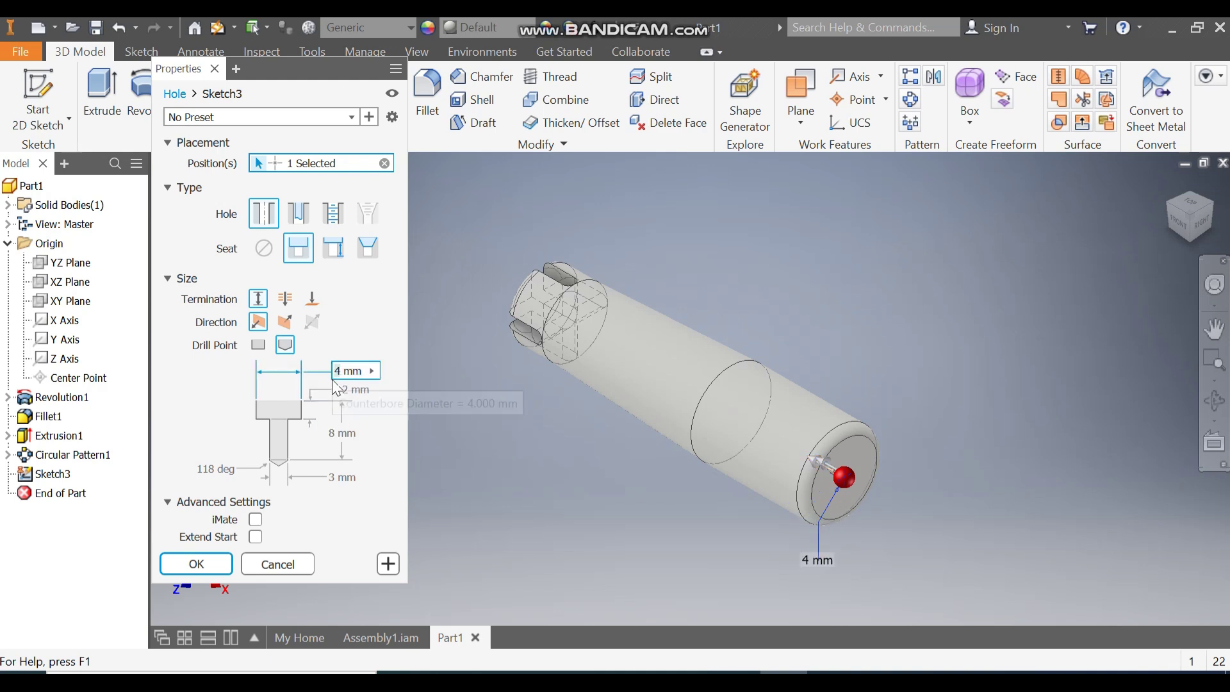
pyautogui.write('30')
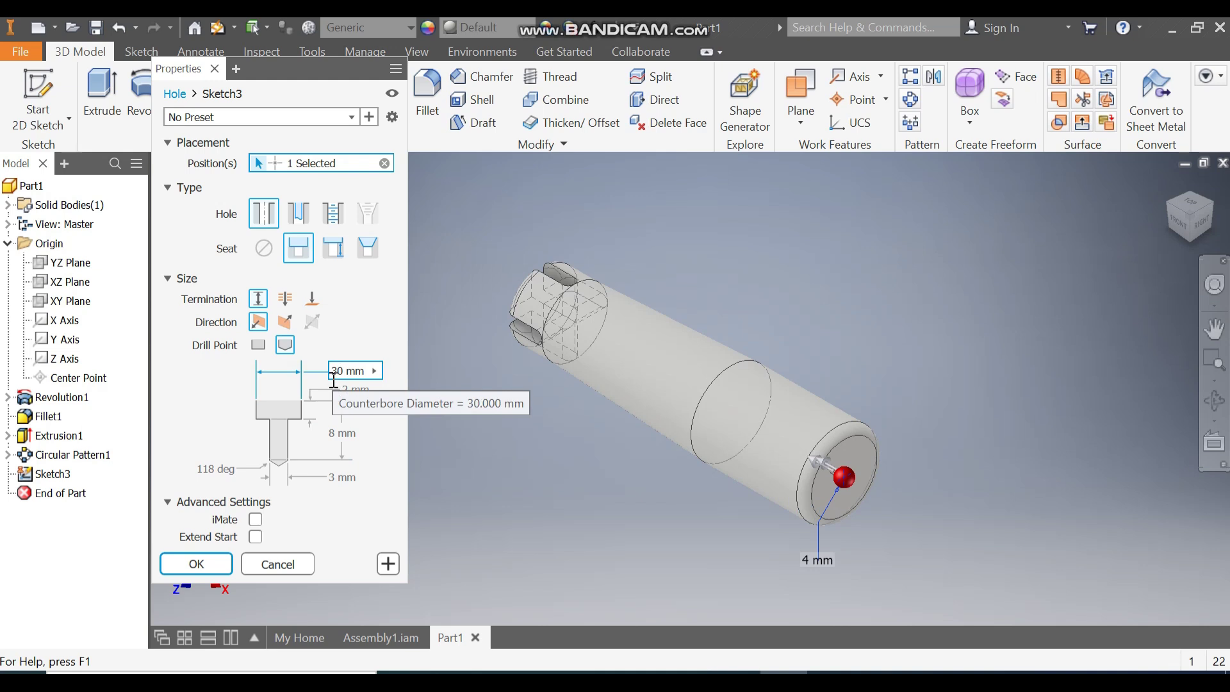
pyautogui.click(352, 390)
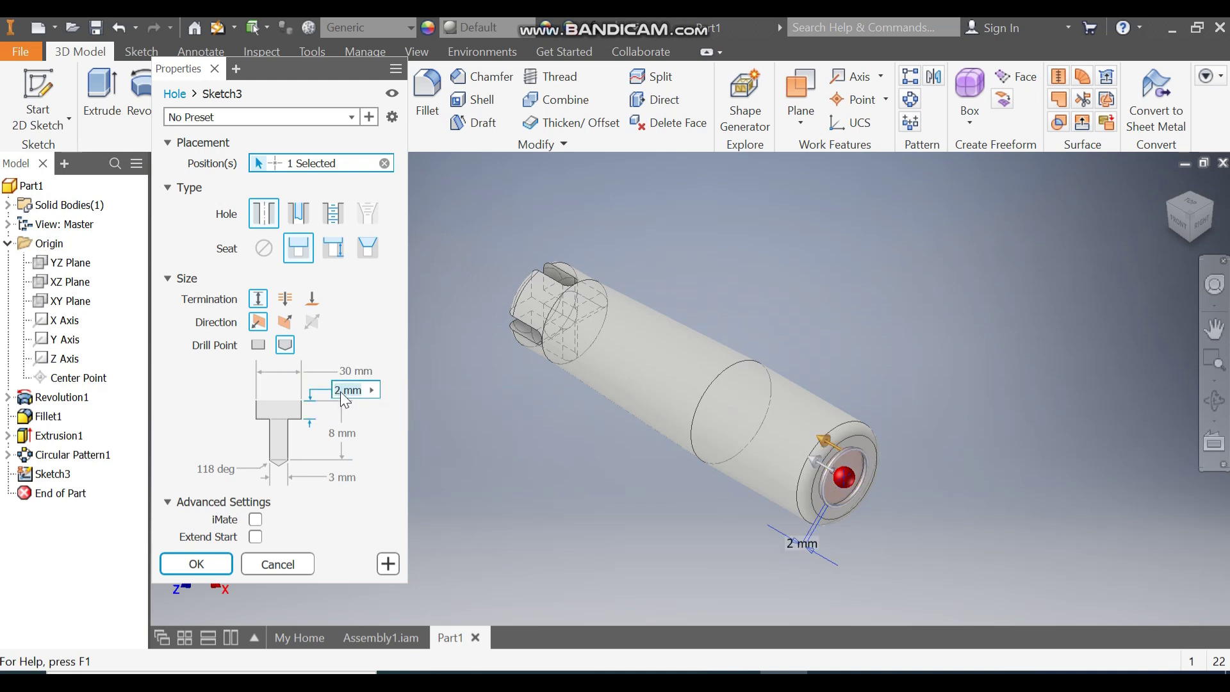
pyautogui.write('18')
# Set the hole depth to 38 mm and its diameter to 12 mm, and create the hole.
pyautogui.click(340, 434)
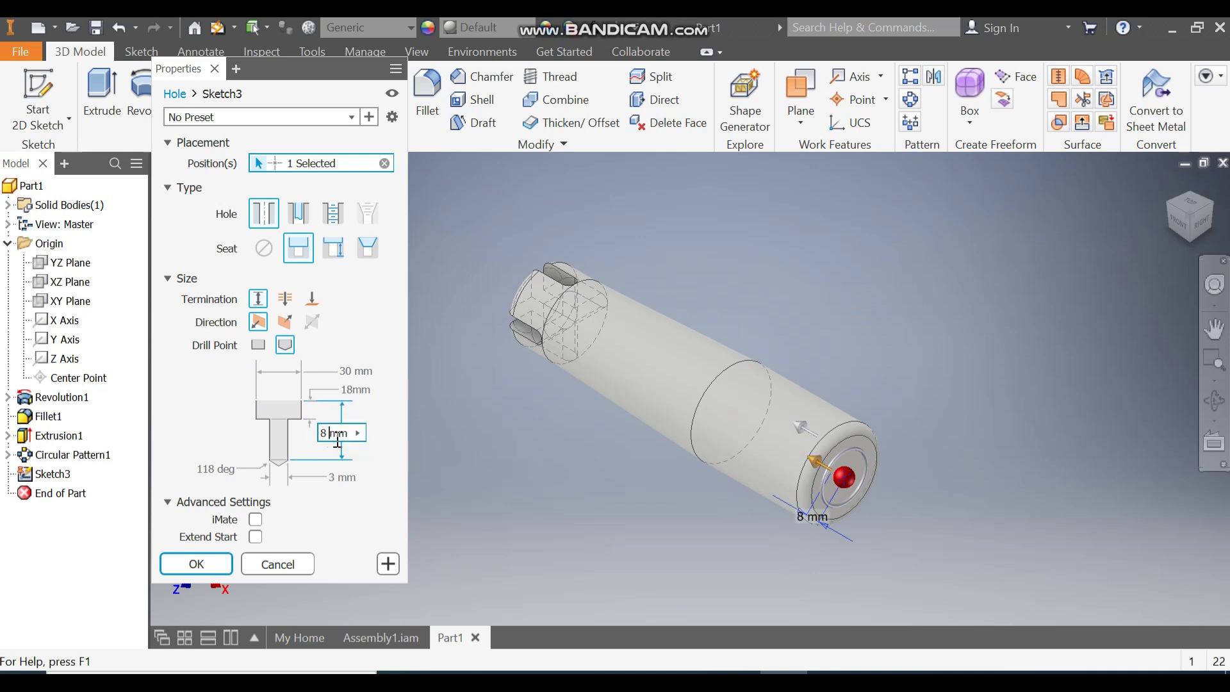
pyautogui.write('38')
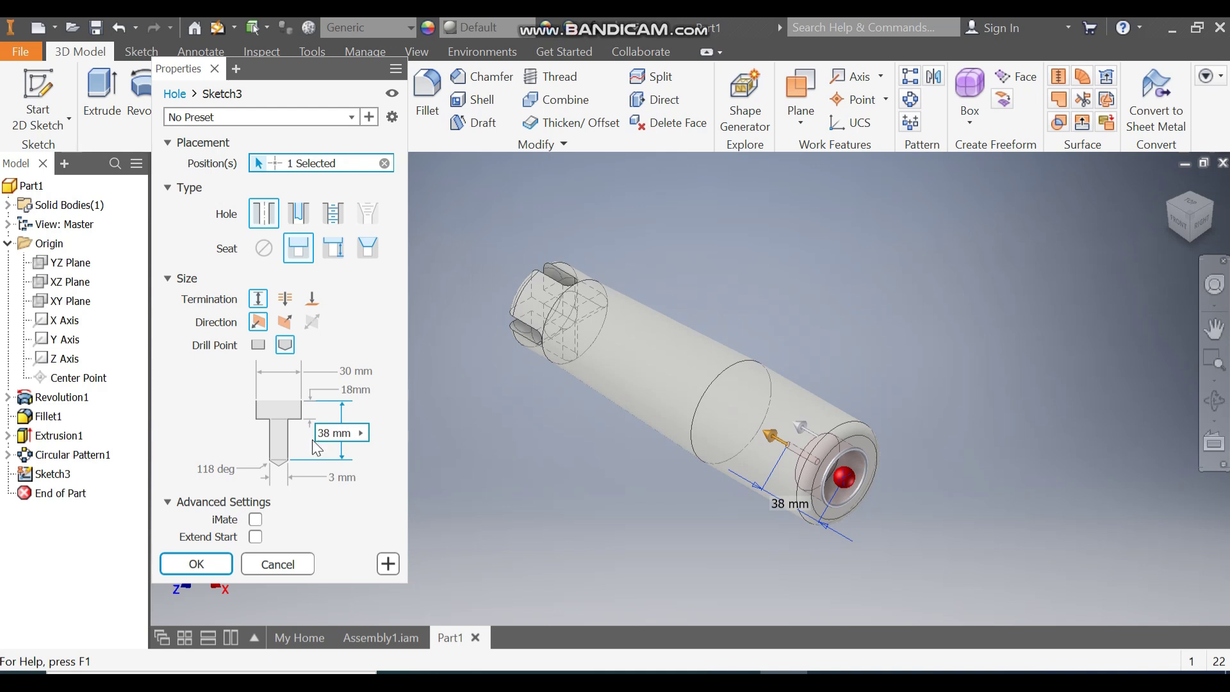
pyautogui.click(328, 478)
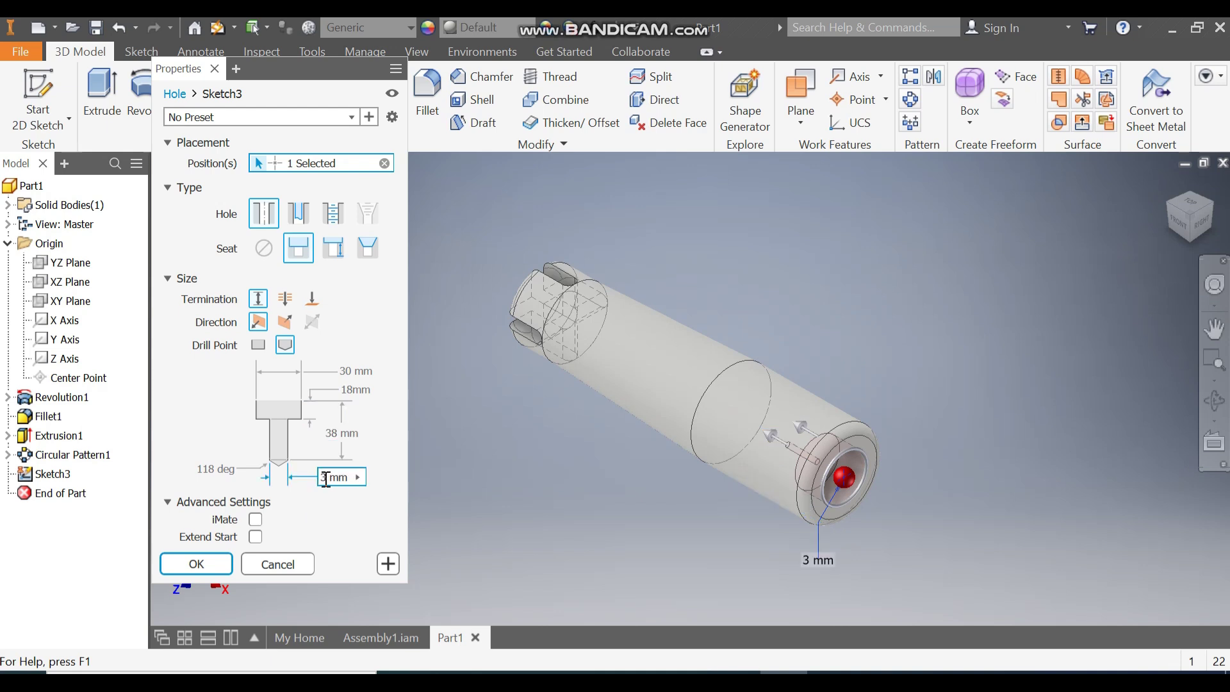
pyautogui.write('12')
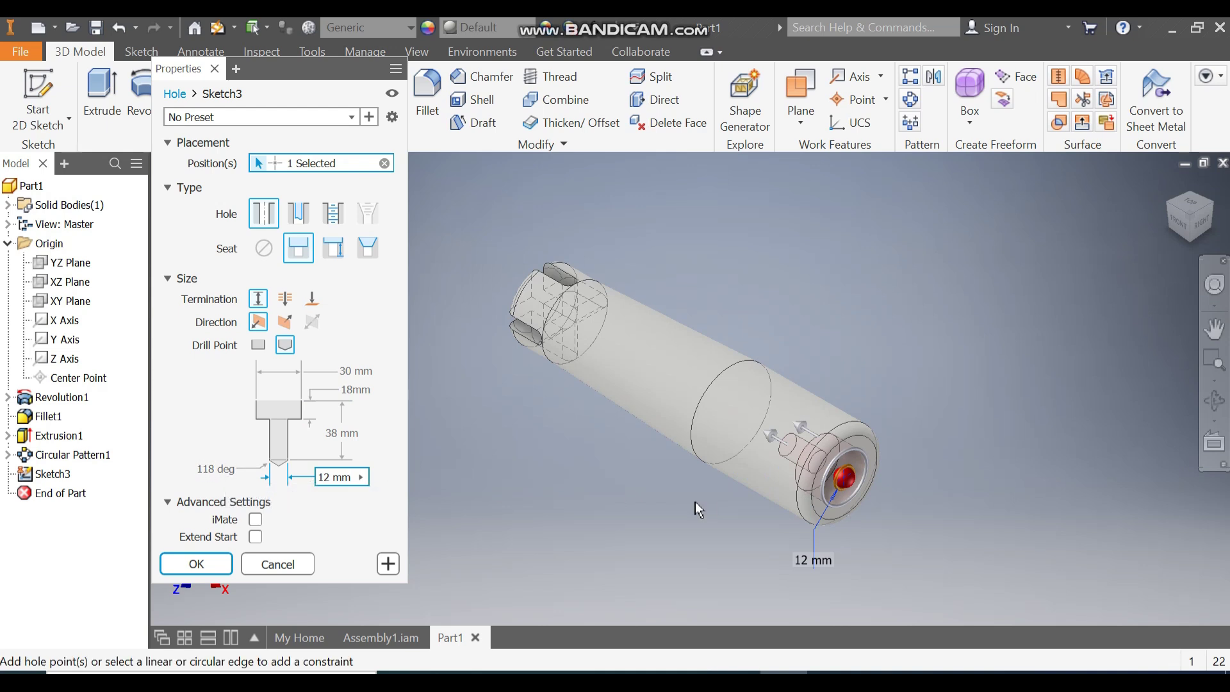
pyautogui.click(214, 559)
# Inspect the counterbored hole, examine the underside of the reference fuselage in Assembly1.iam, and return to Part1.
pyautogui.scroll(5, 851, 530)
pyautogui.scroll(3, 866, 545)
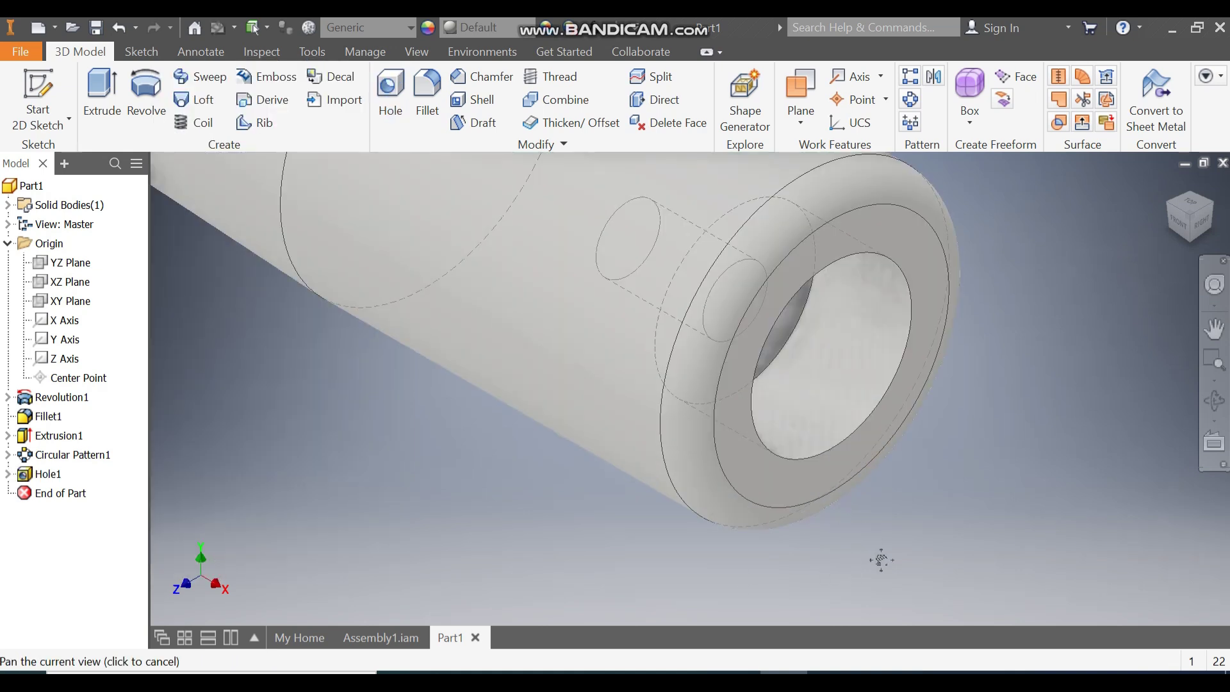
pyautogui.scroll(-2, 879, 563)
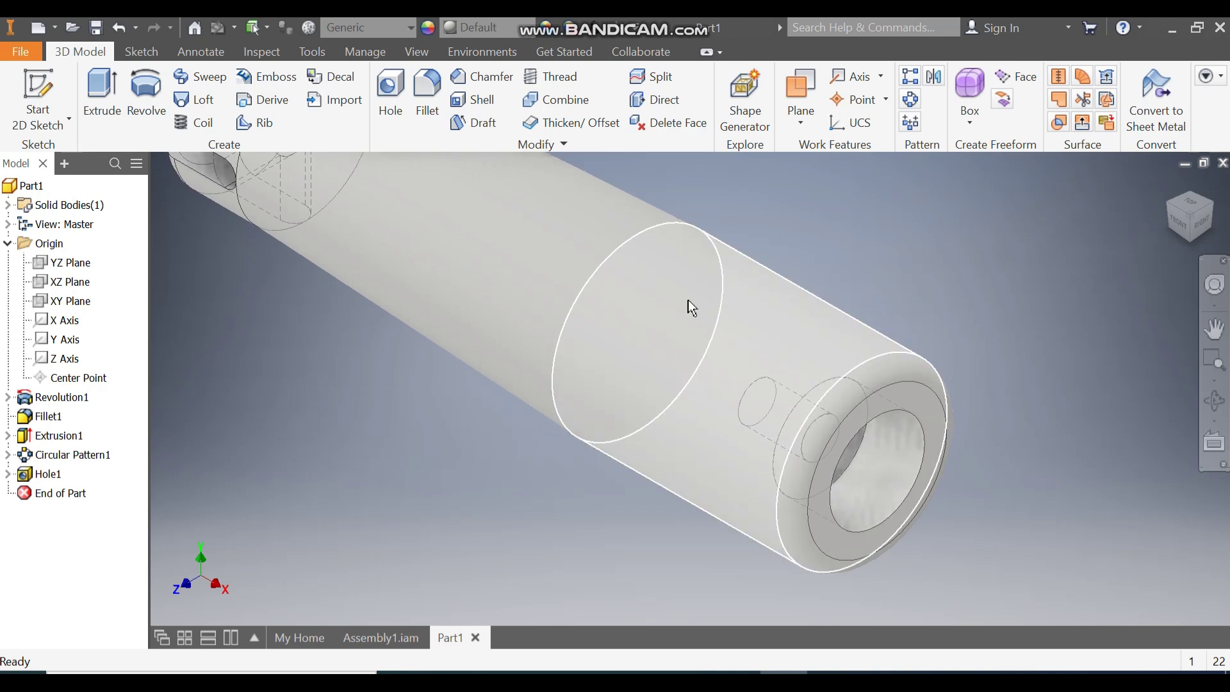
pyautogui.scroll(-2, 673, 321)
pyautogui.moveTo(659, 344); pyautogui.dragTo(613, 405, button='middle')
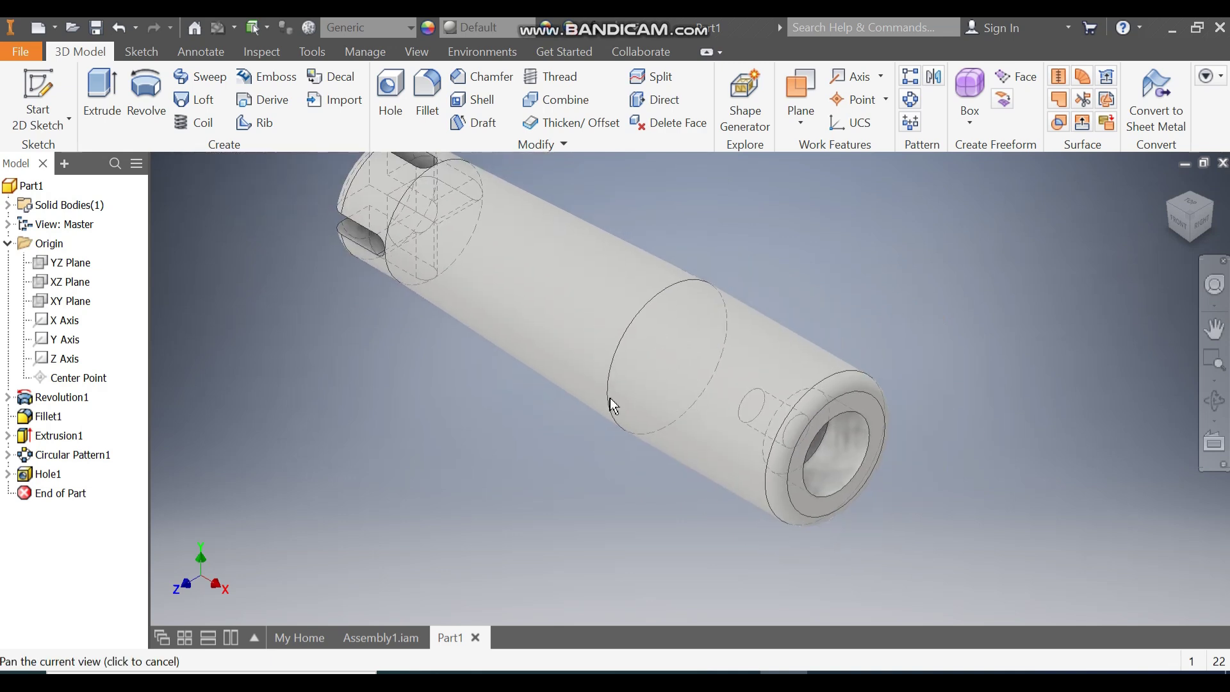
pyautogui.click(382, 636)
pyautogui.keyDown('shift'); pyautogui.moveTo(1195, 257); pyautogui.dragTo(744, 405, button='middle'); pyautogui.keyUp('shift')
pyautogui.scroll(4, 709, 277)
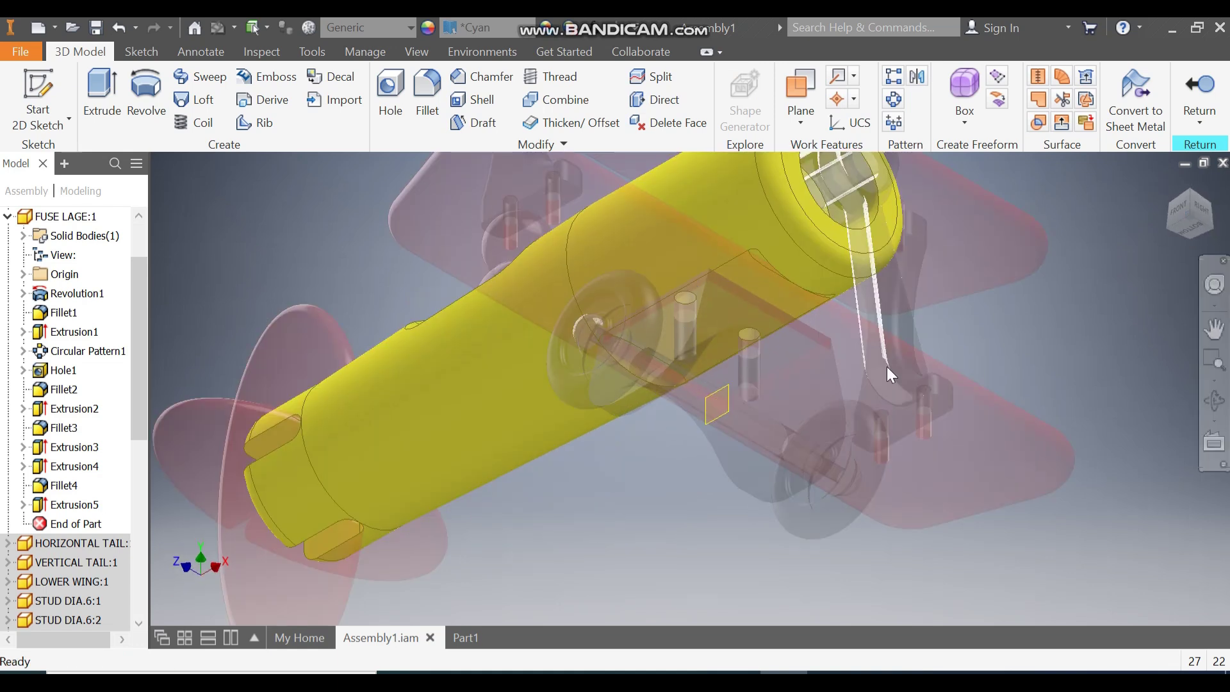
pyautogui.click(1162, 208)
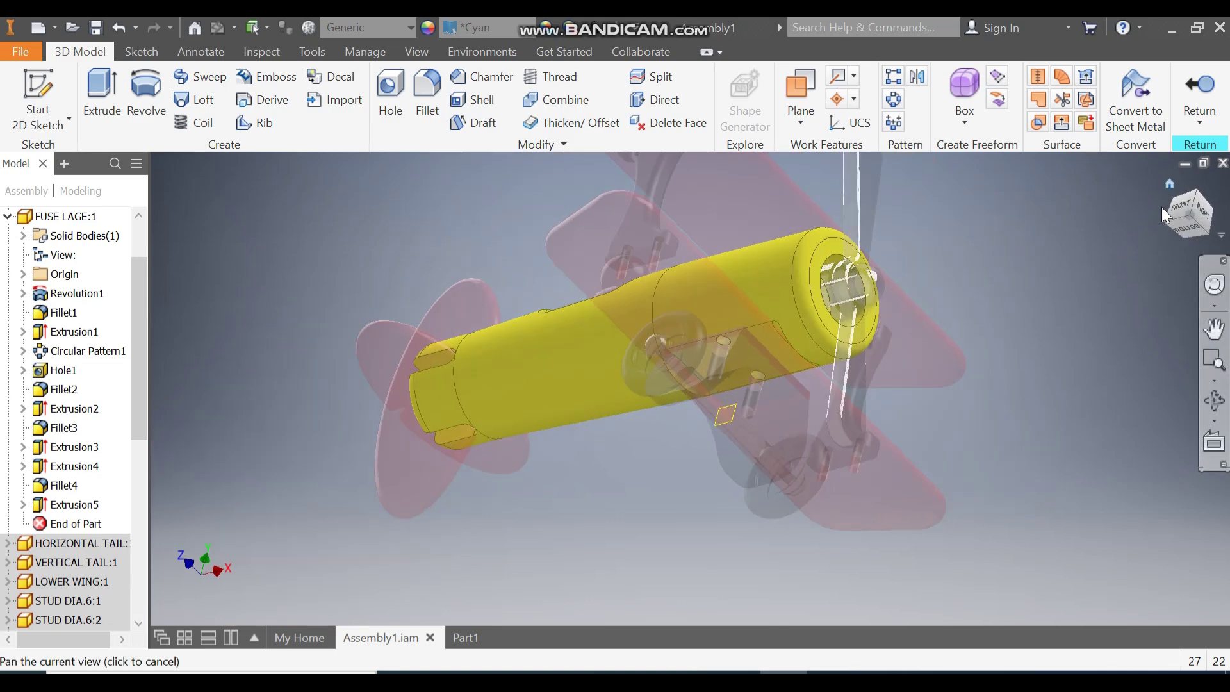
pyautogui.keyDown('shift'); pyautogui.moveTo(1003, 364); pyautogui.dragTo(936, 365, button='middle'); pyautogui.keyUp('shift')
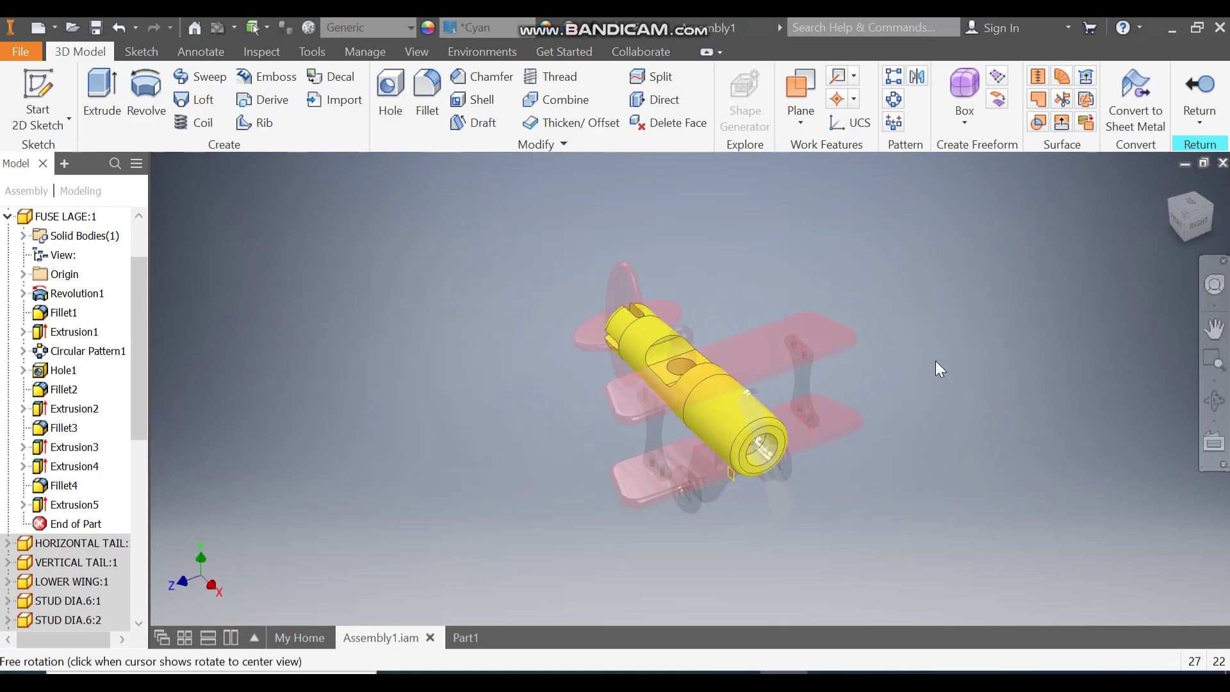
pyautogui.click(1191, 225)
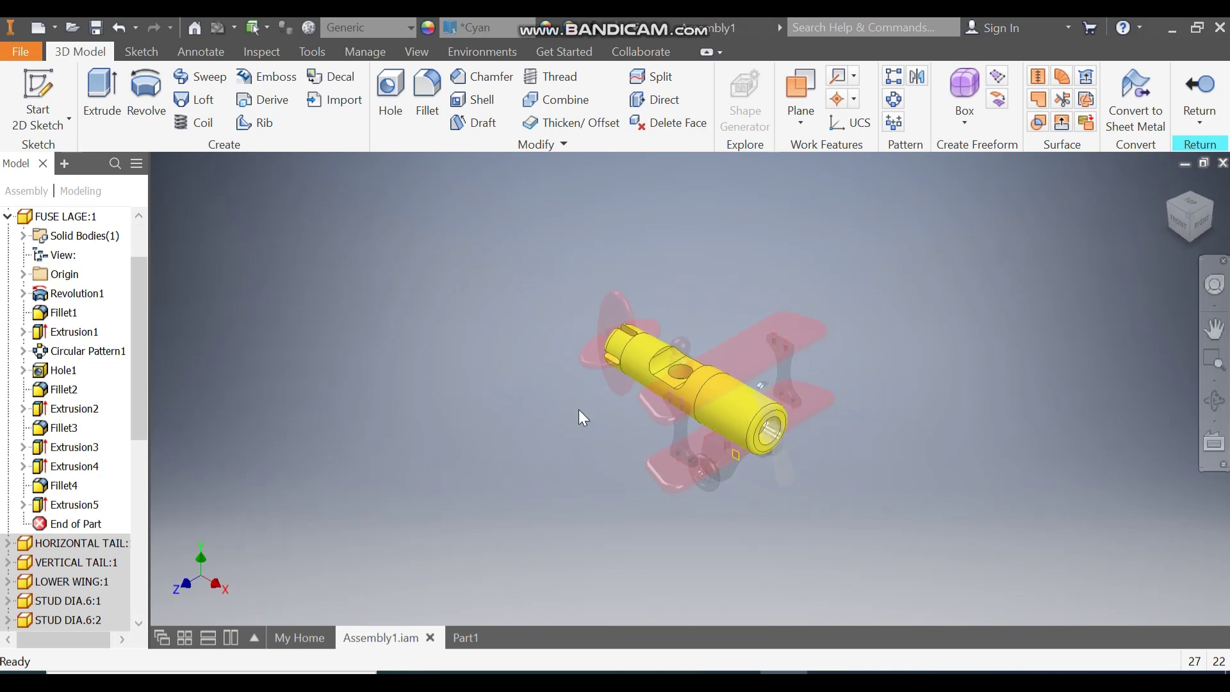
pyautogui.click(466, 637)
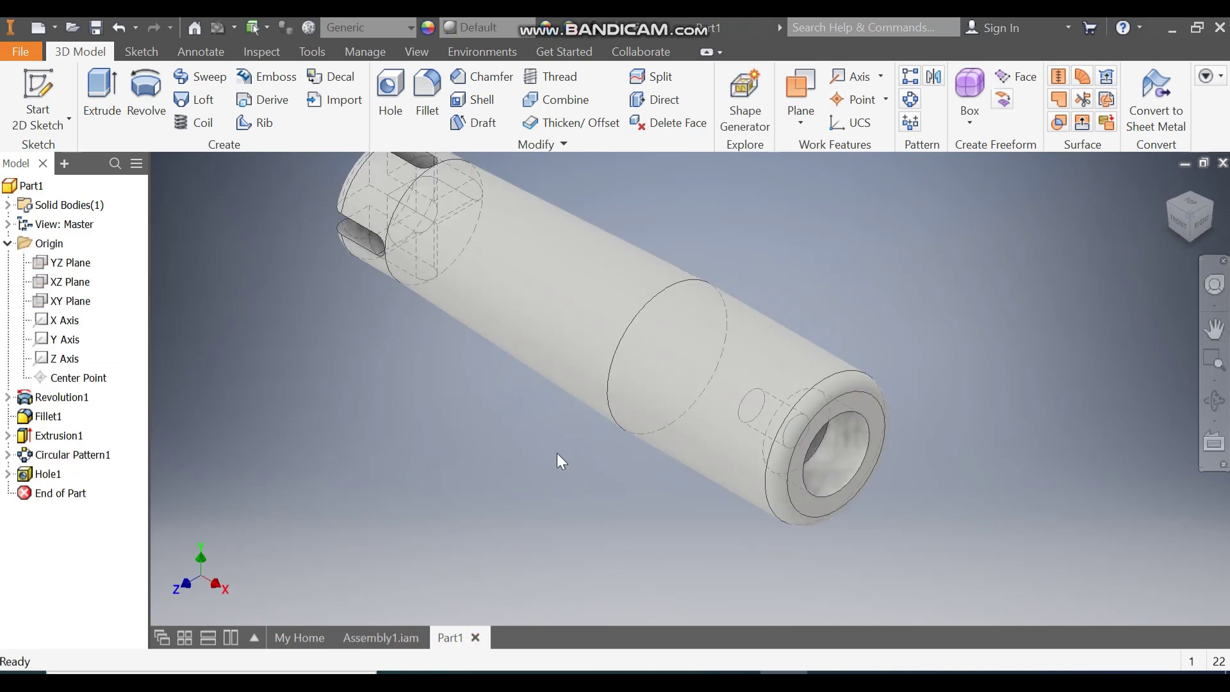
# On the XY plane, sketch a two-point rectangle about 47 mm long, its base on the front body section's lower edge.
pyautogui.click(64, 301)
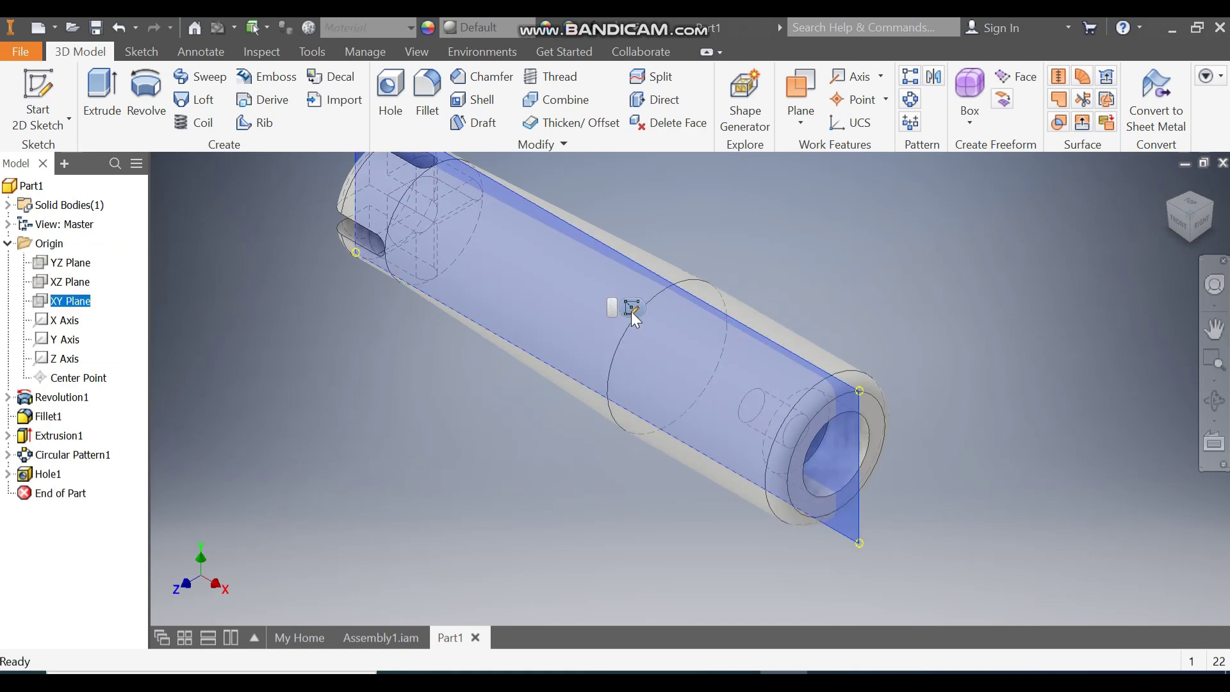
pyautogui.press('s')
pyautogui.moveTo(1174, 491)
pyautogui.mouseDown(button='middle')
pyautogui.moveTo(555, 412)
pyautogui.moveTo(538, 418)
pyautogui.moveTo(547, 424)
pyautogui.mouseUp(button='middle')
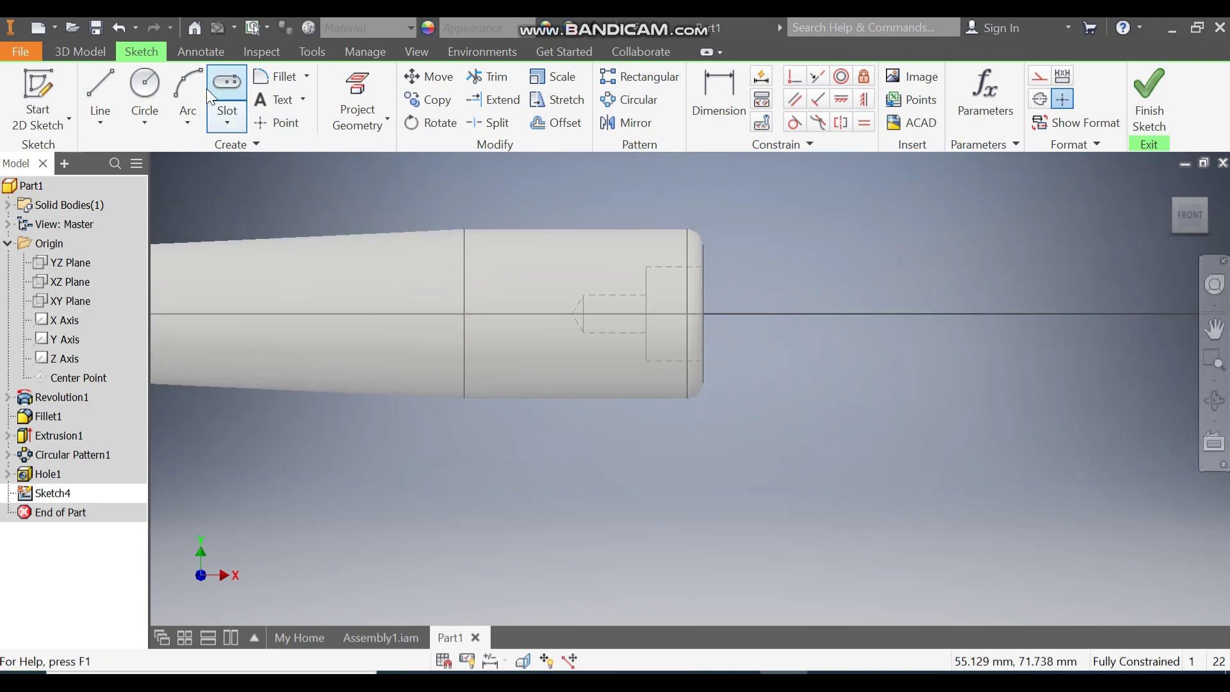
pyautogui.click(235, 122)
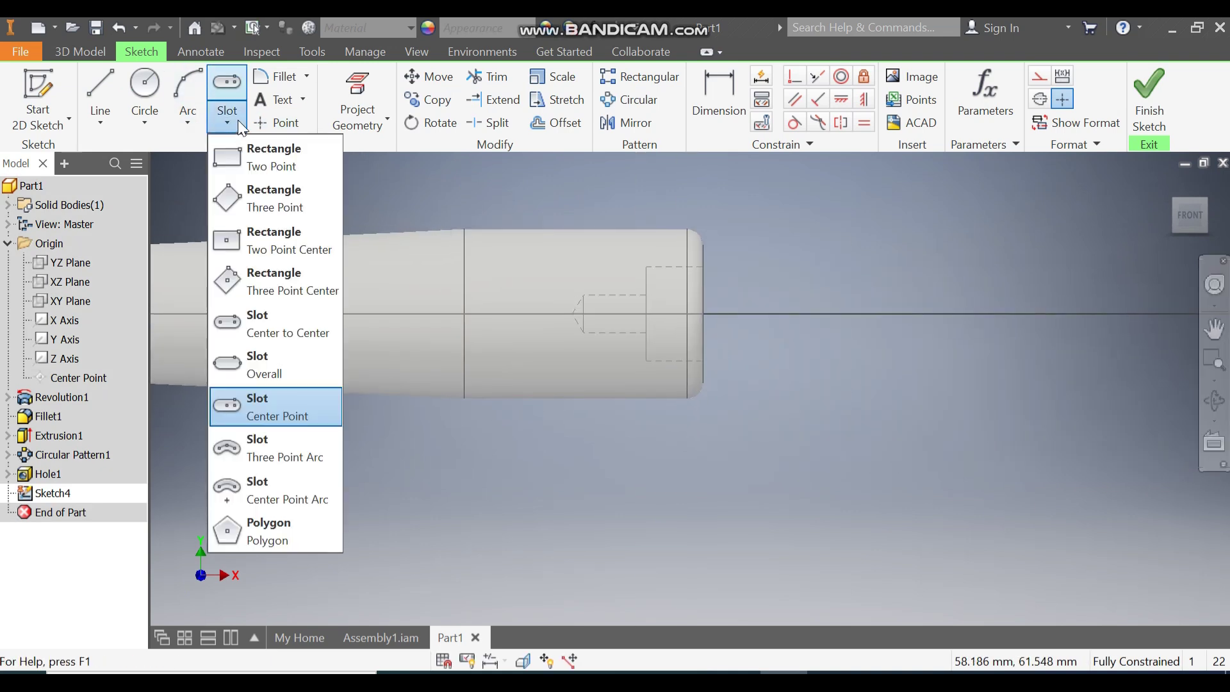
pyautogui.click(267, 160)
pyautogui.scroll(3, 545, 405)
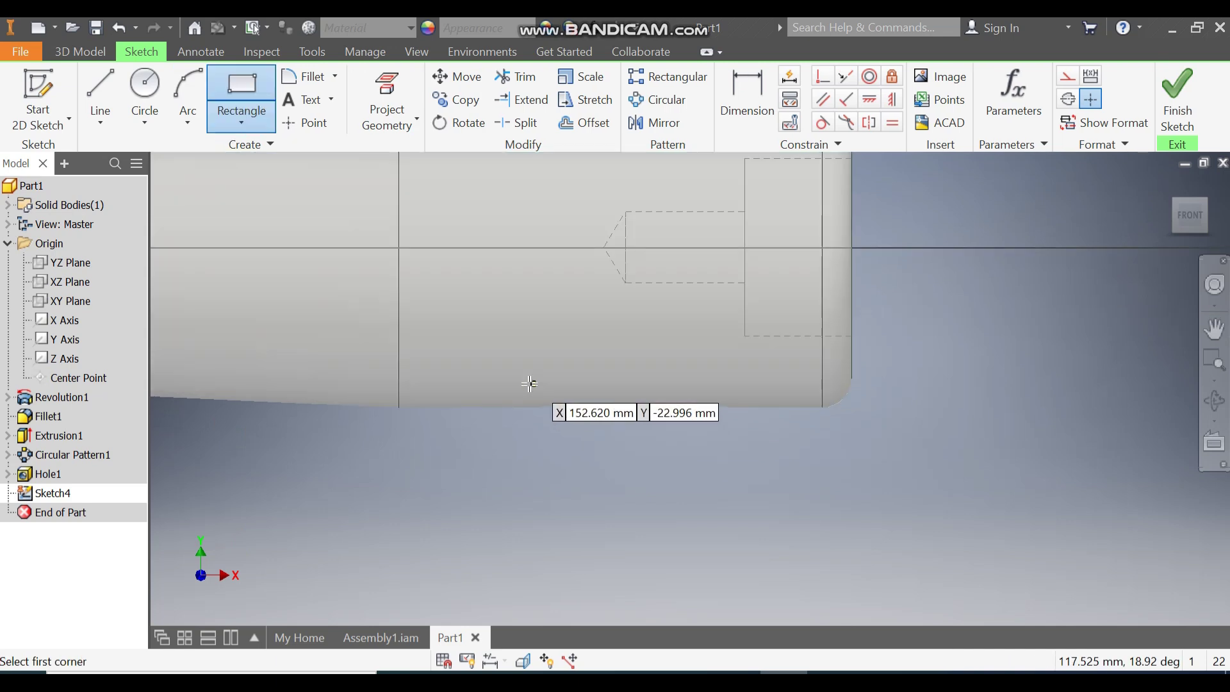
pyautogui.click(479, 407)
pyautogui.click(756, 370)
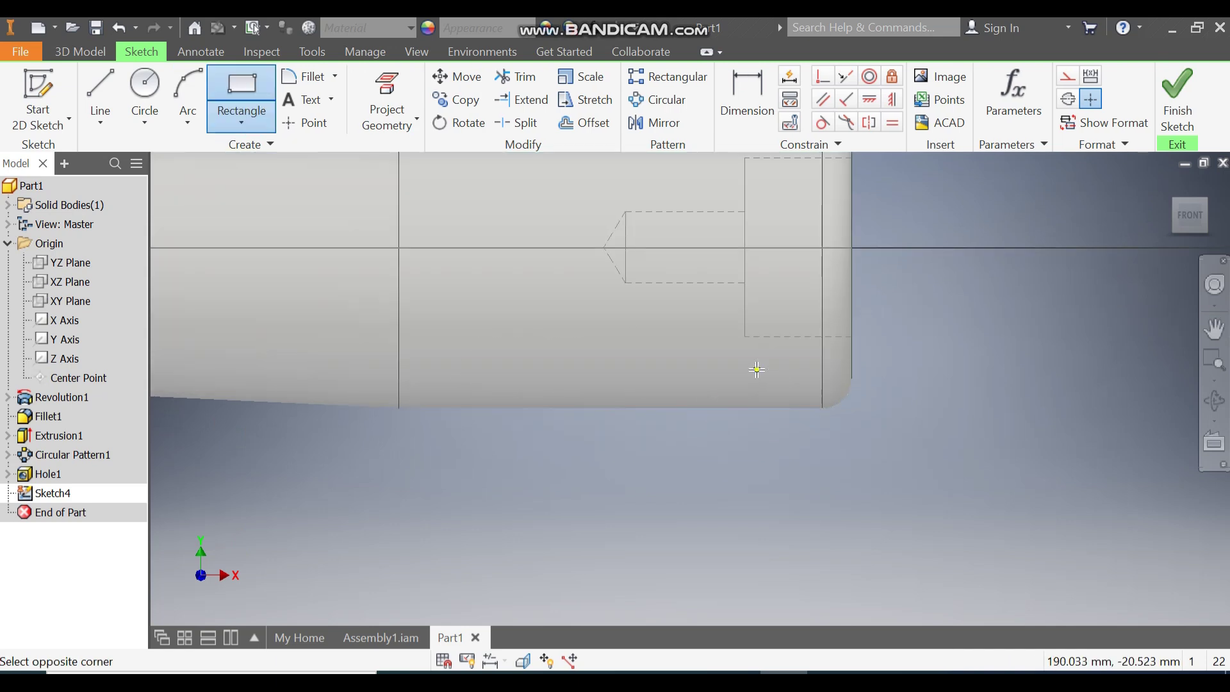
# Dimension the rectangle's length to 60 mm.
pyautogui.click(749, 102)
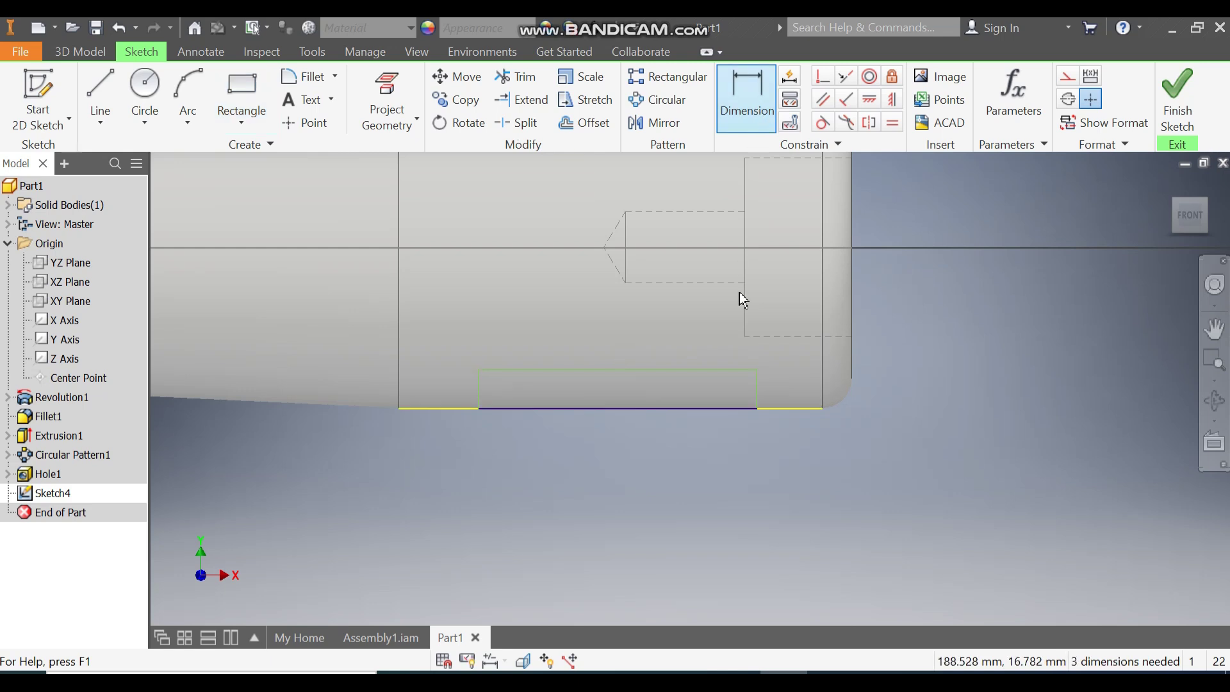
pyautogui.click(625, 371)
pyautogui.click(626, 325)
pyautogui.write('6')
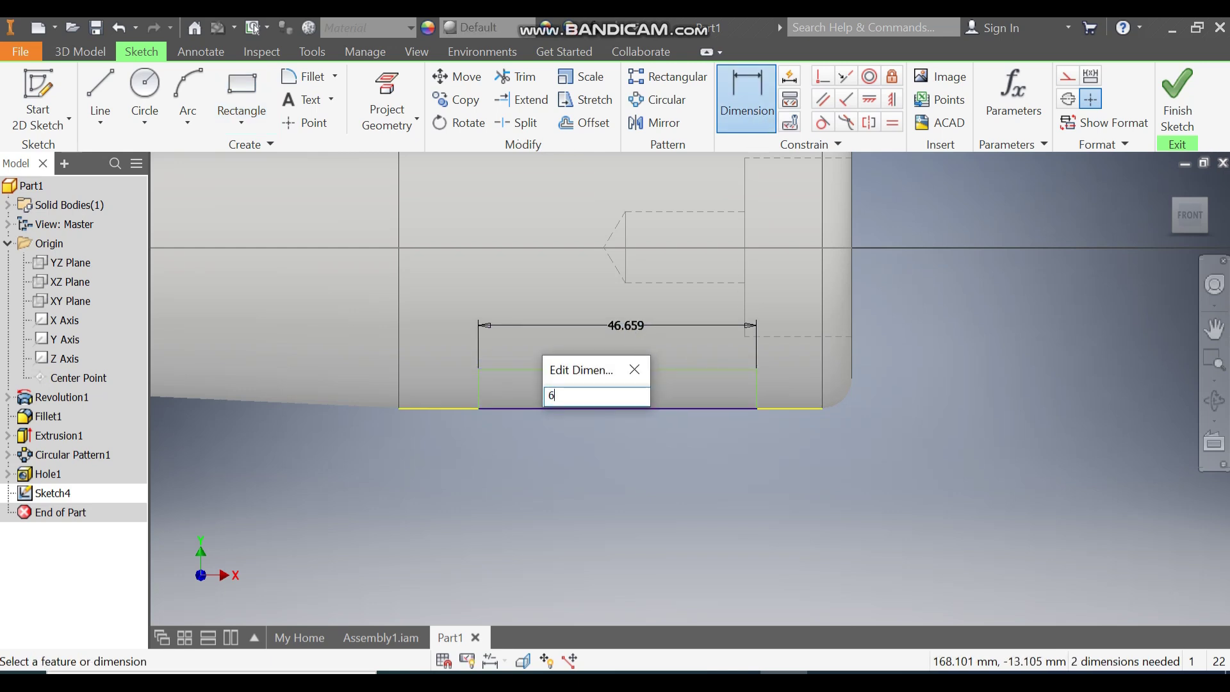
pyautogui.write('0')
pyautogui.press('Return')
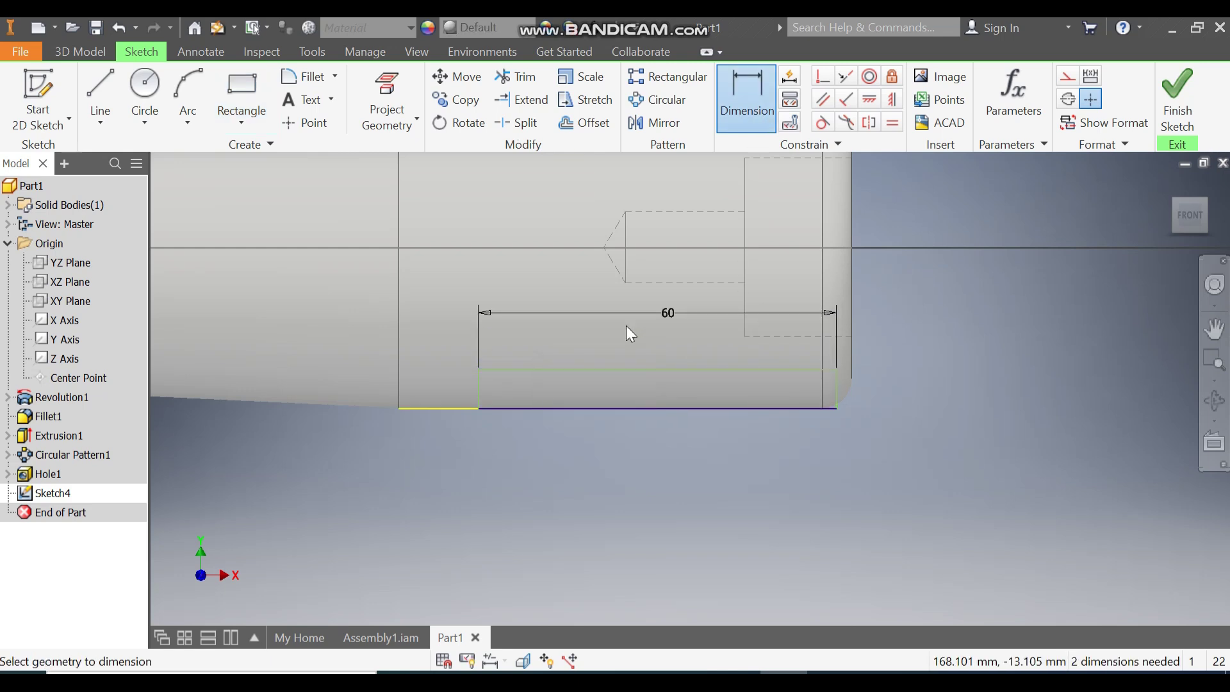
# Dimension the rectangle's front edge at 16 mm from the fuselage's nose face.
pyautogui.click(836, 387)
pyautogui.click(852, 391)
pyautogui.click(852, 476)
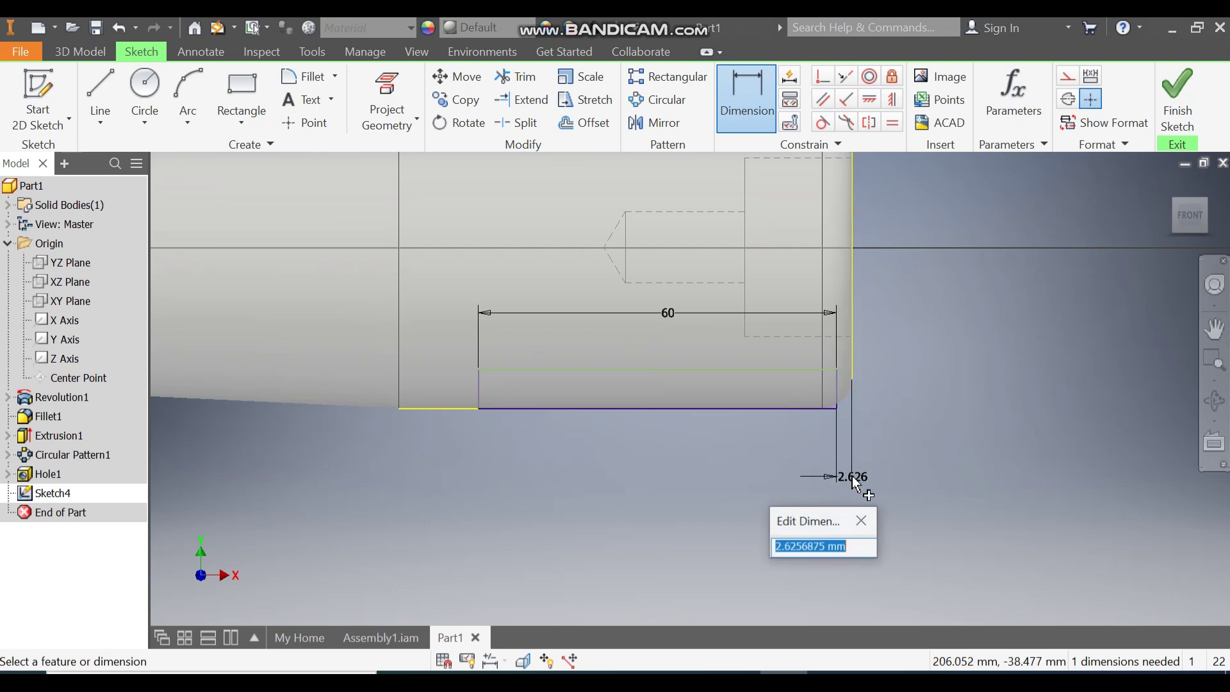
pyautogui.write('16')
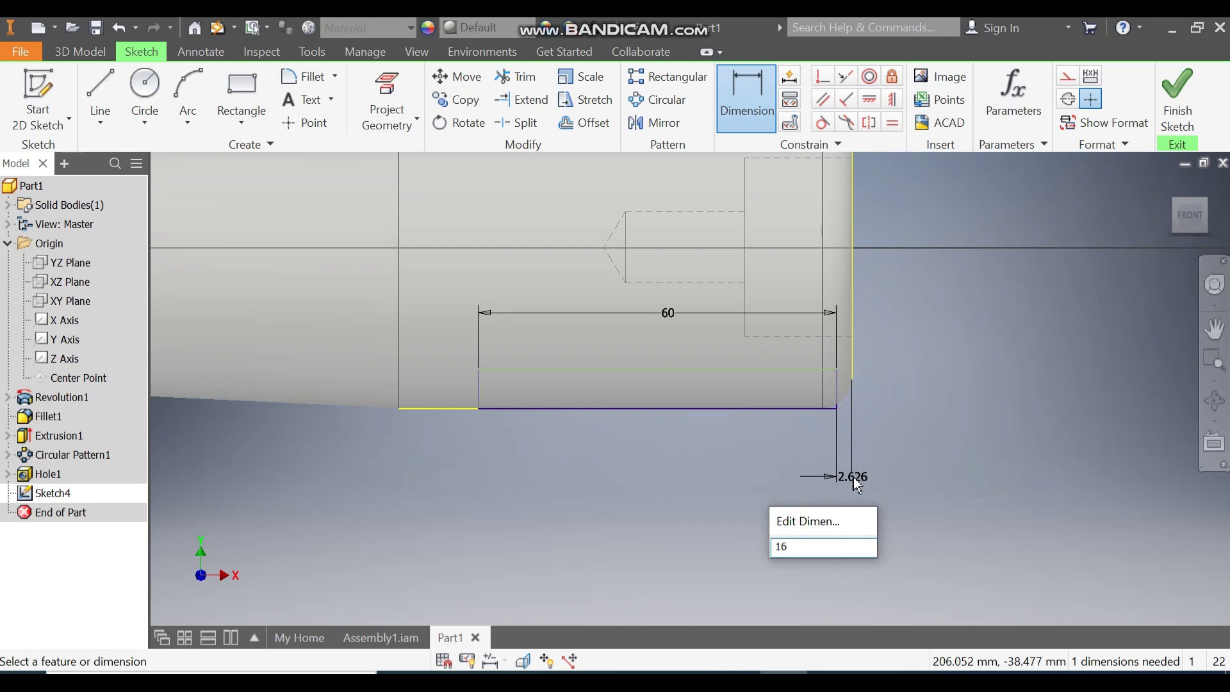
pyautogui.press('Return')
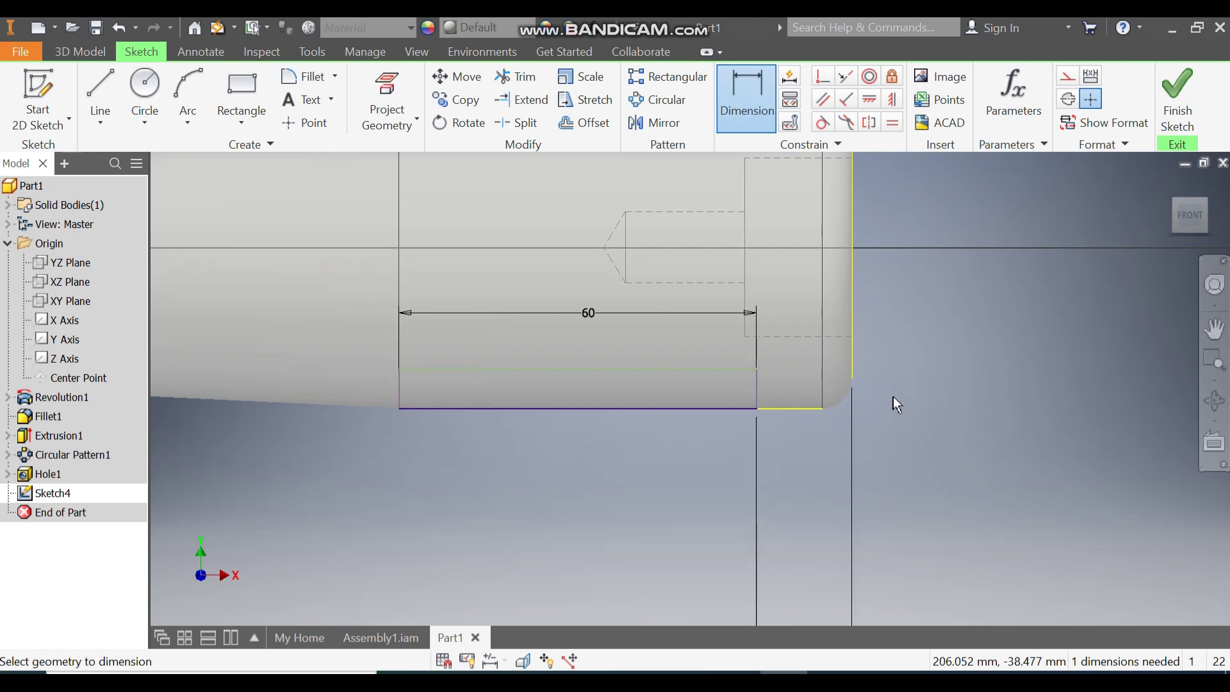
# Set the rectangle's height to 5 mm with a dimension on its front edge.
pyautogui.click(757, 388)
pyautogui.click(794, 392)
pyautogui.write('5')
pyautogui.press('Return')
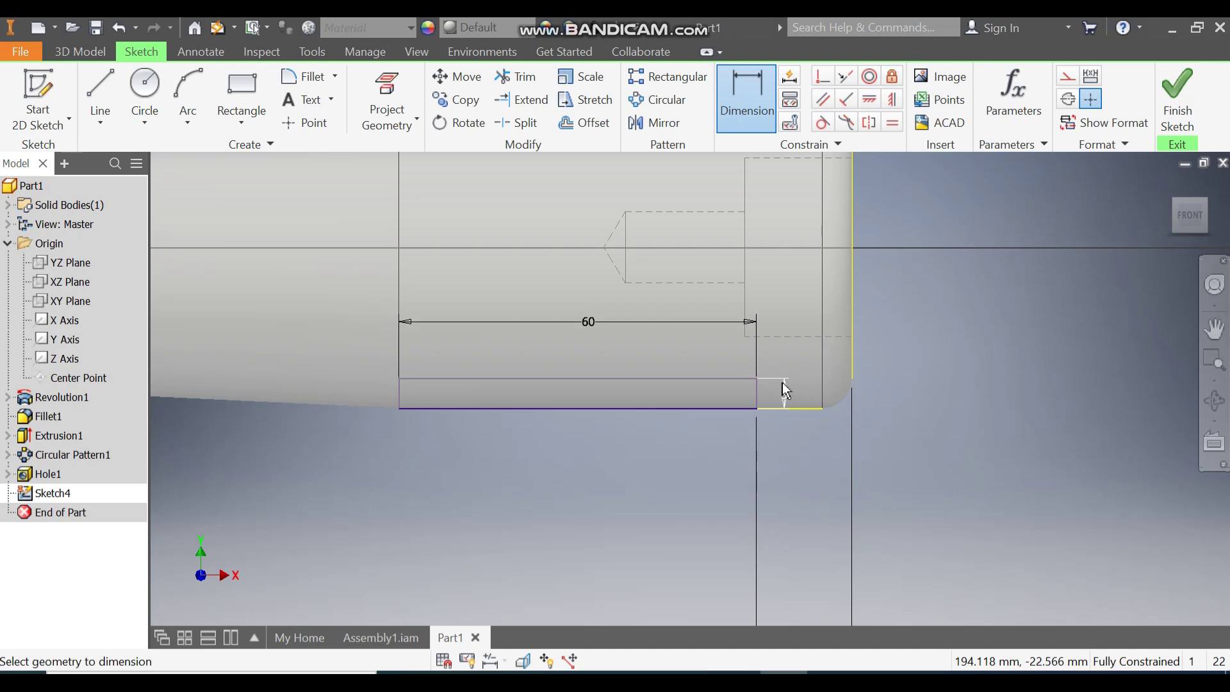
pyautogui.press('Escape')
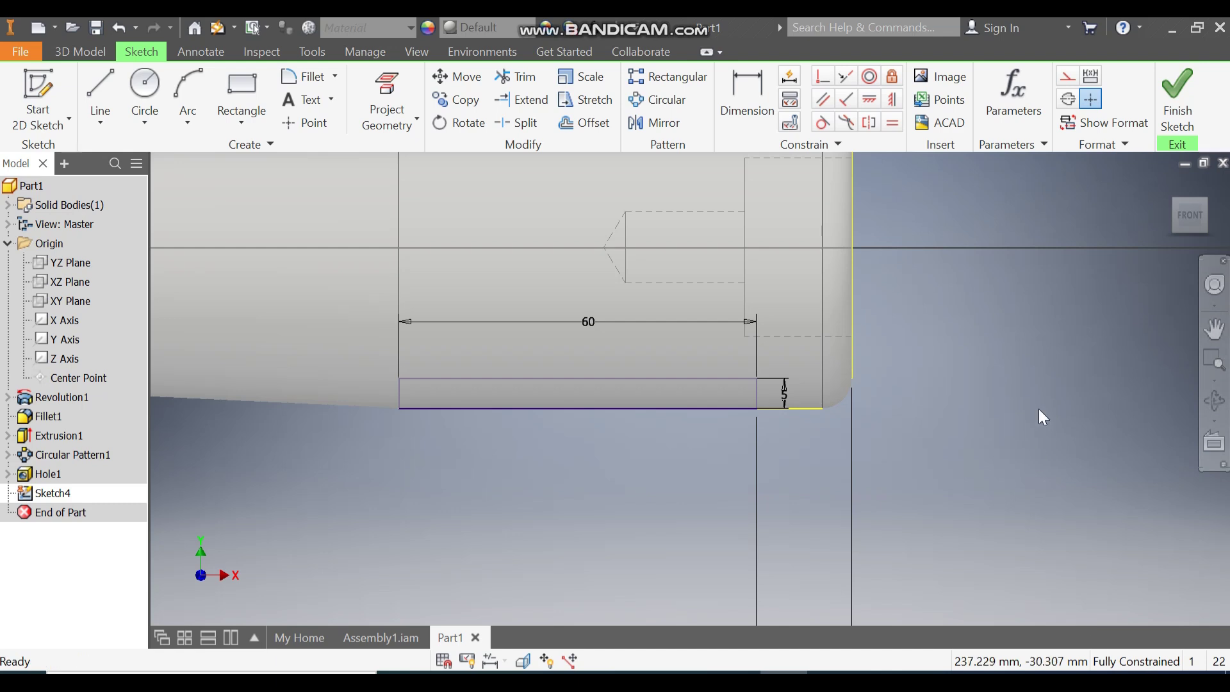
# Move the 16 mm dimension closer to the fuselage's lower edge and finish the sketch.
pyautogui.scroll(-3, 849, 374)
pyautogui.moveTo(844, 601)
pyautogui.mouseDown()
pyautogui.moveTo(833, 532)
pyautogui.moveTo(891, 359)
pyautogui.moveTo(874, 395)
pyautogui.moveTo(895, 382)
pyautogui.mouseUp()
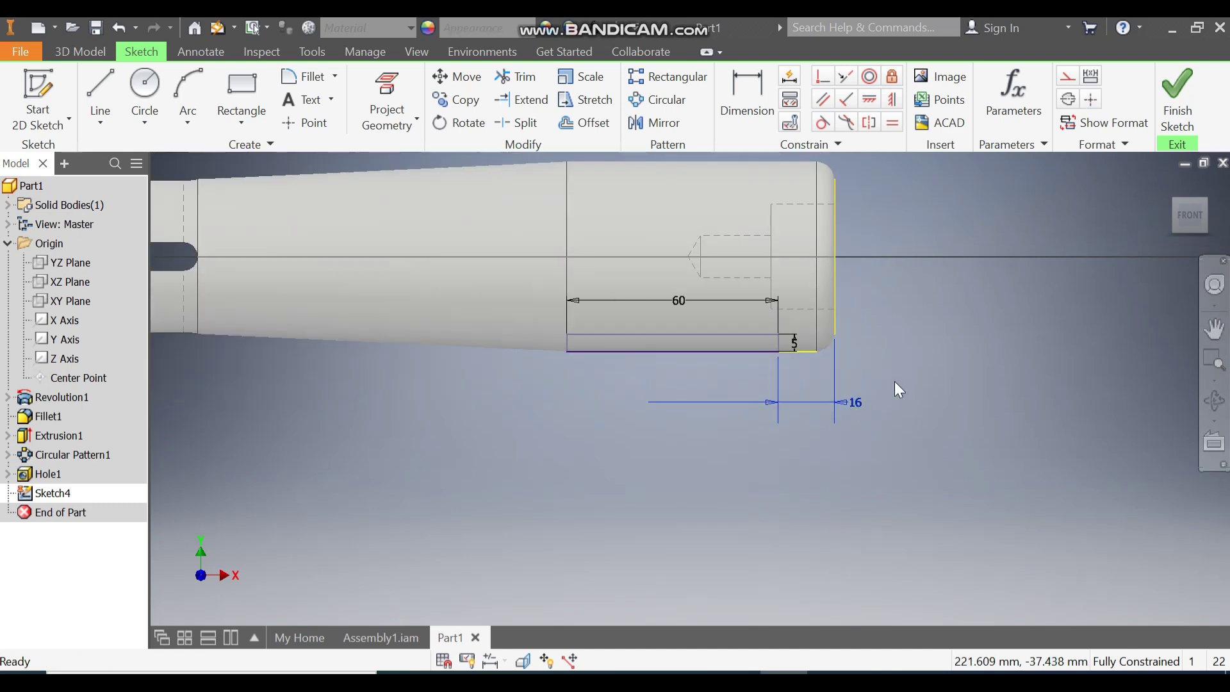
pyautogui.moveTo(886, 357); pyautogui.dragTo(895, 388, button='middle')
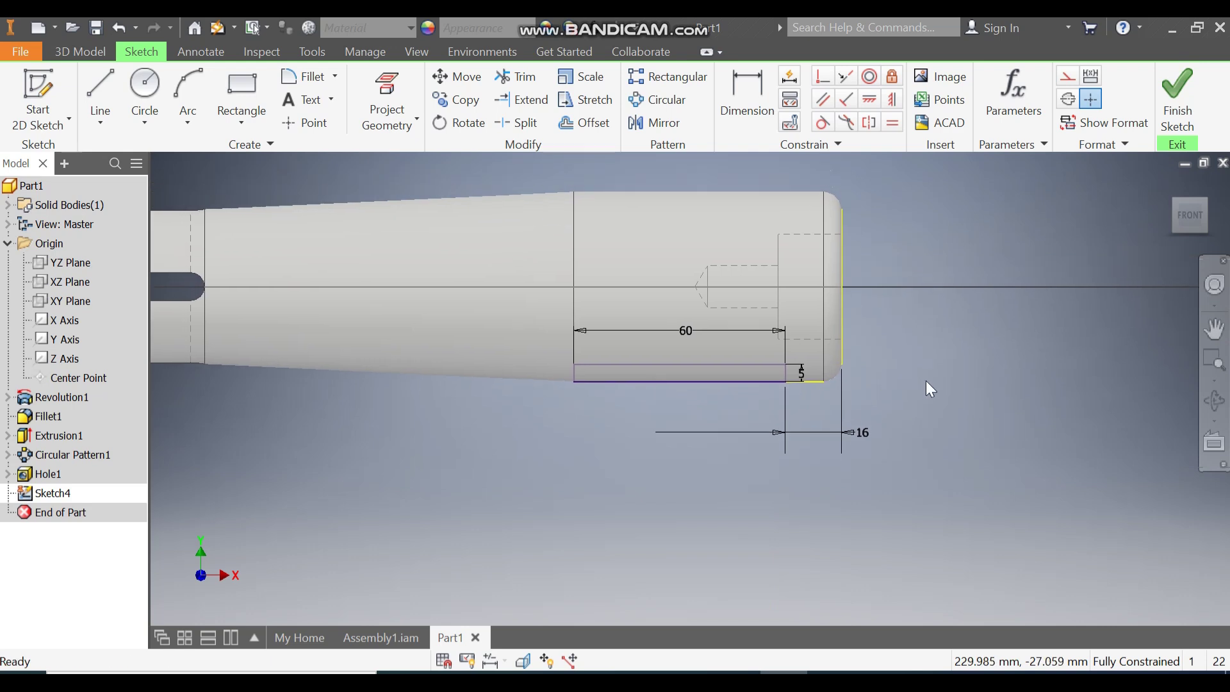
pyautogui.click(1178, 99)
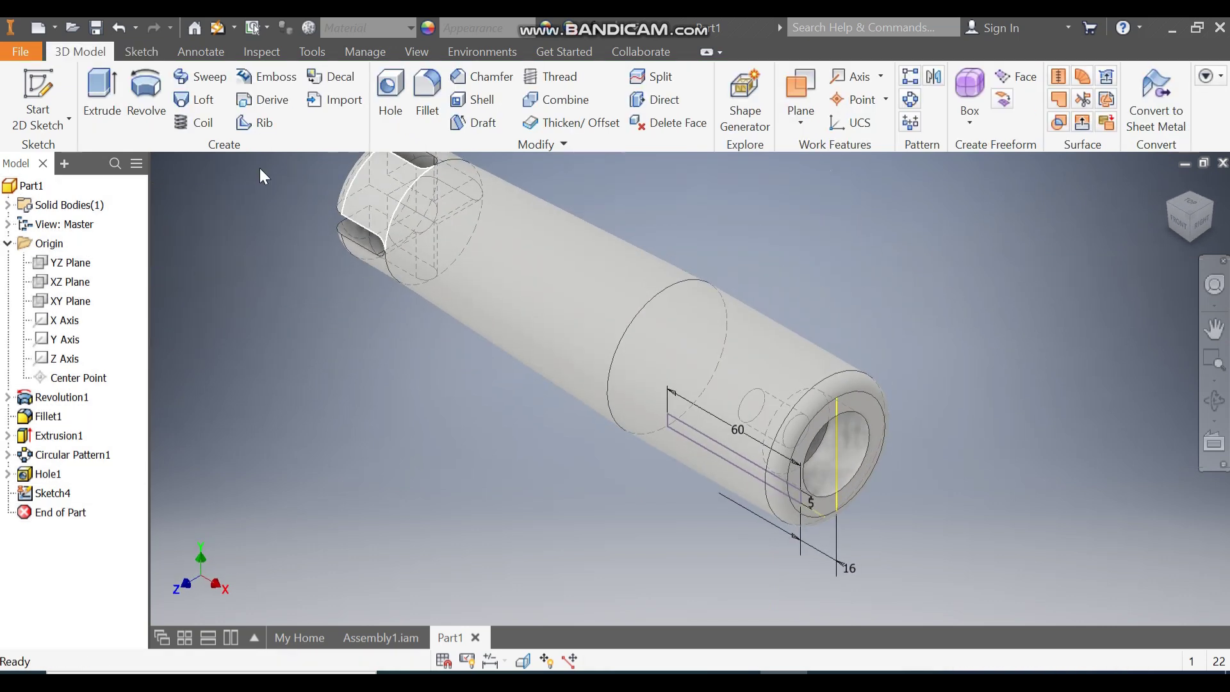
# Extrude the rectangle as a symmetric cut with extents All to form the recess under the front body section.
pyautogui.click(100, 96)
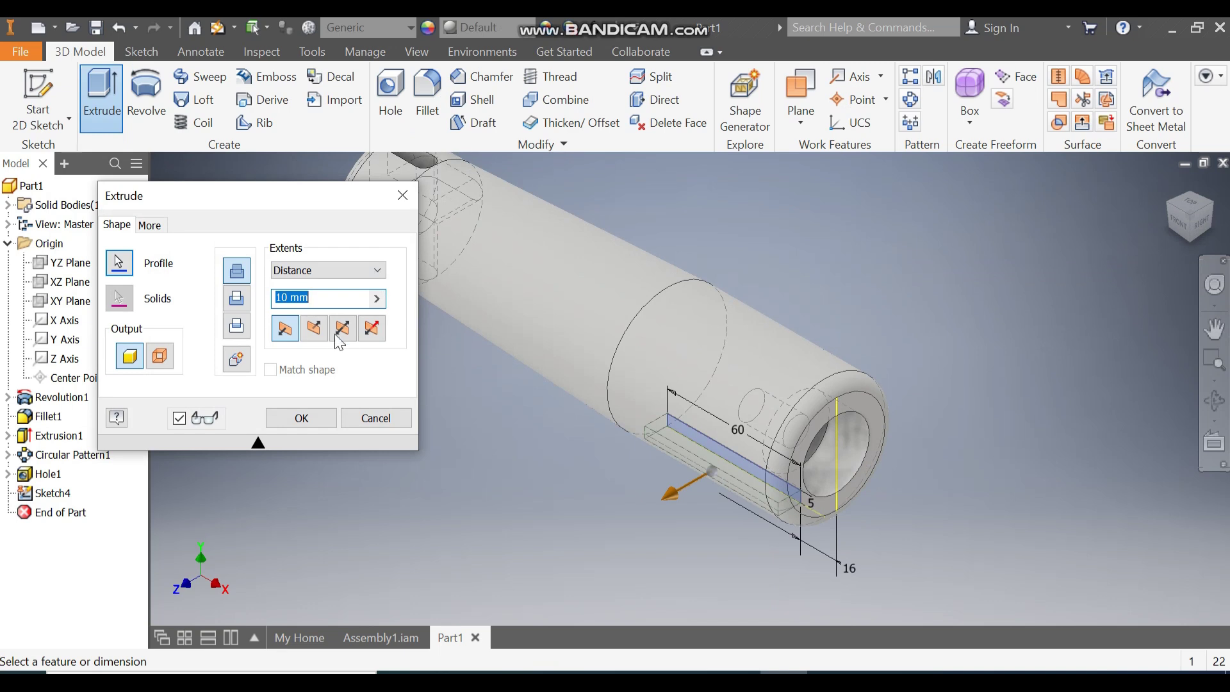
pyautogui.click(348, 328)
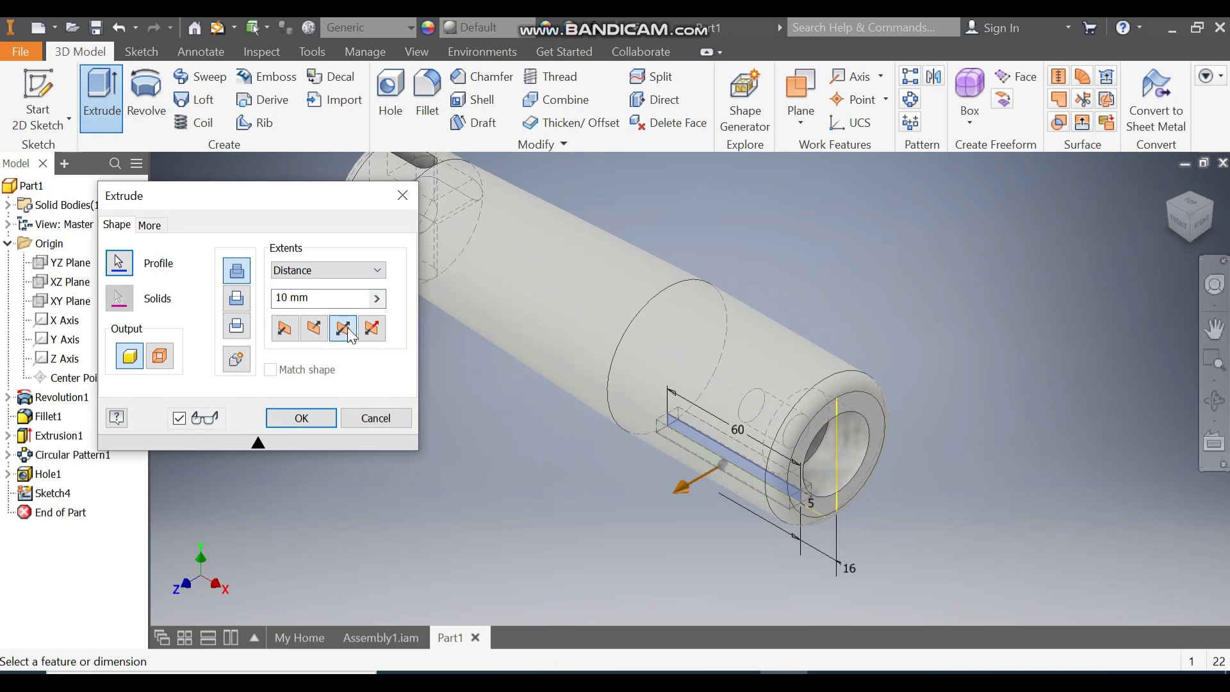
pyautogui.click(245, 301)
pyautogui.click(309, 276)
pyautogui.click(279, 335)
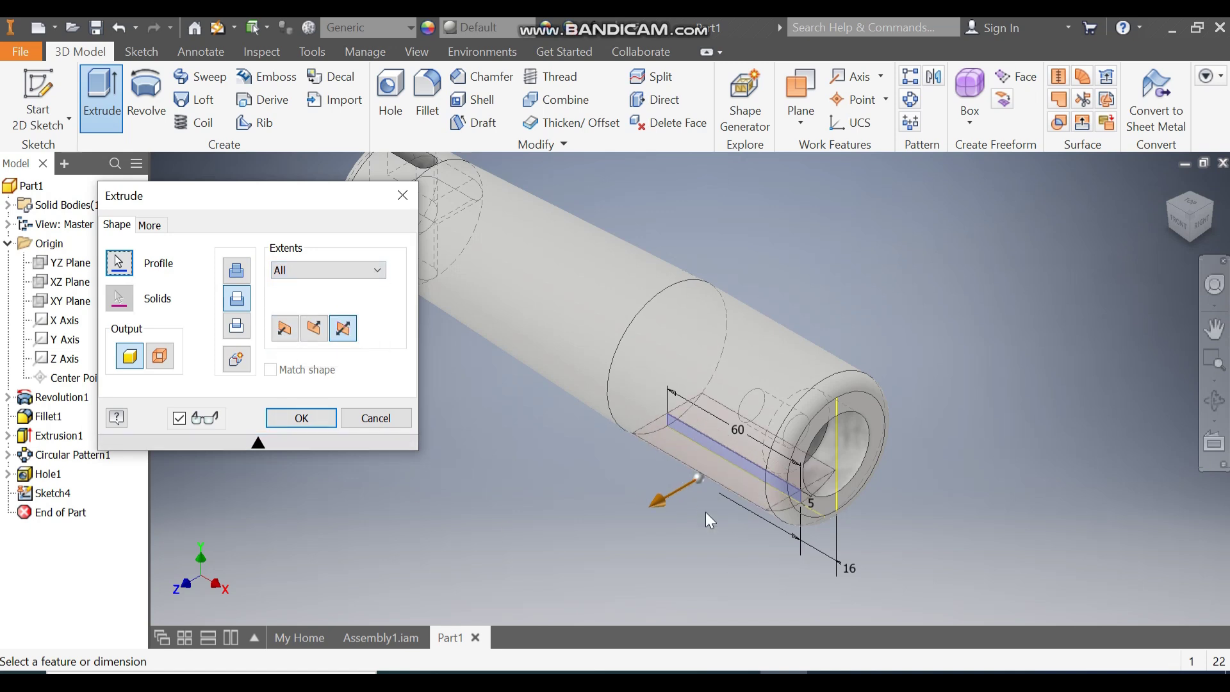
pyautogui.click(317, 423)
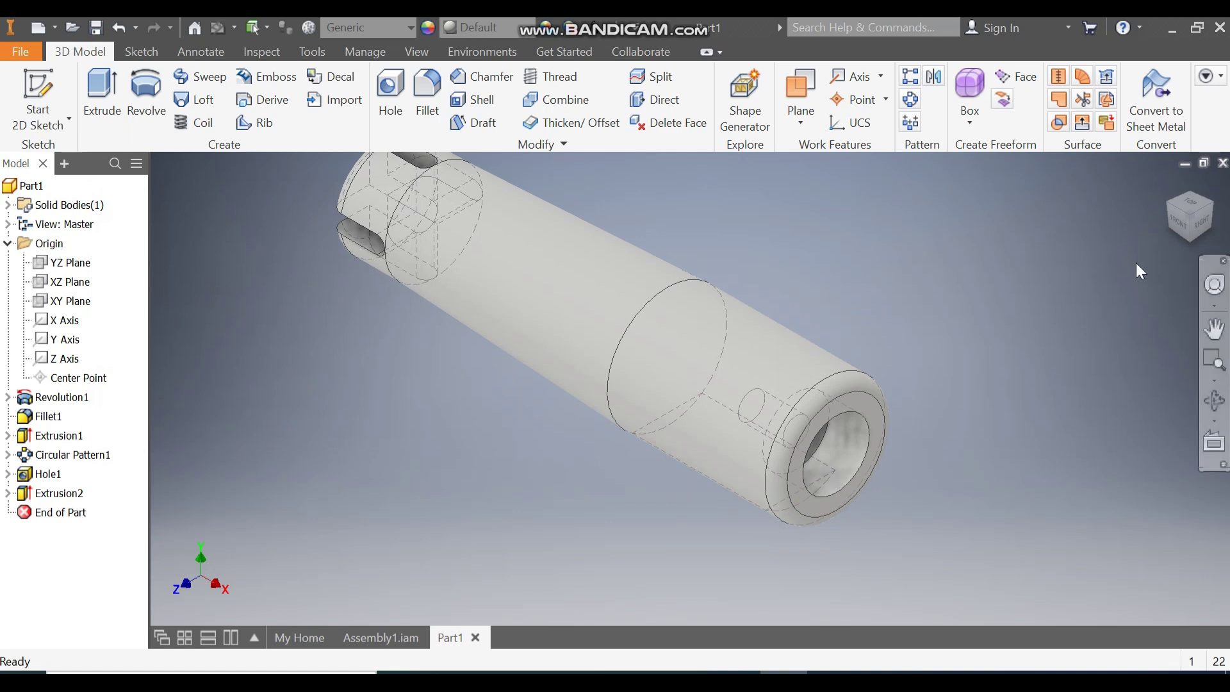
# Fillet the two end edges of the recess floor with a 5 mm radius.
pyautogui.moveTo(1190, 247); pyautogui.dragTo(800, 290)
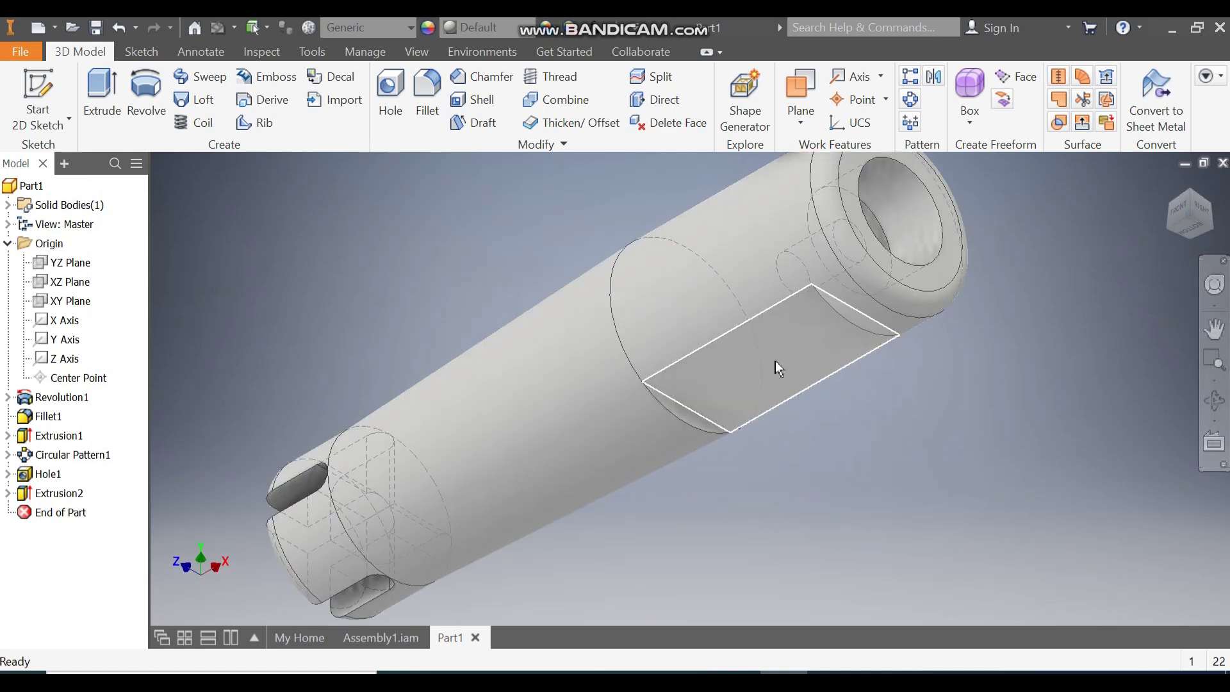
pyautogui.click(690, 412)
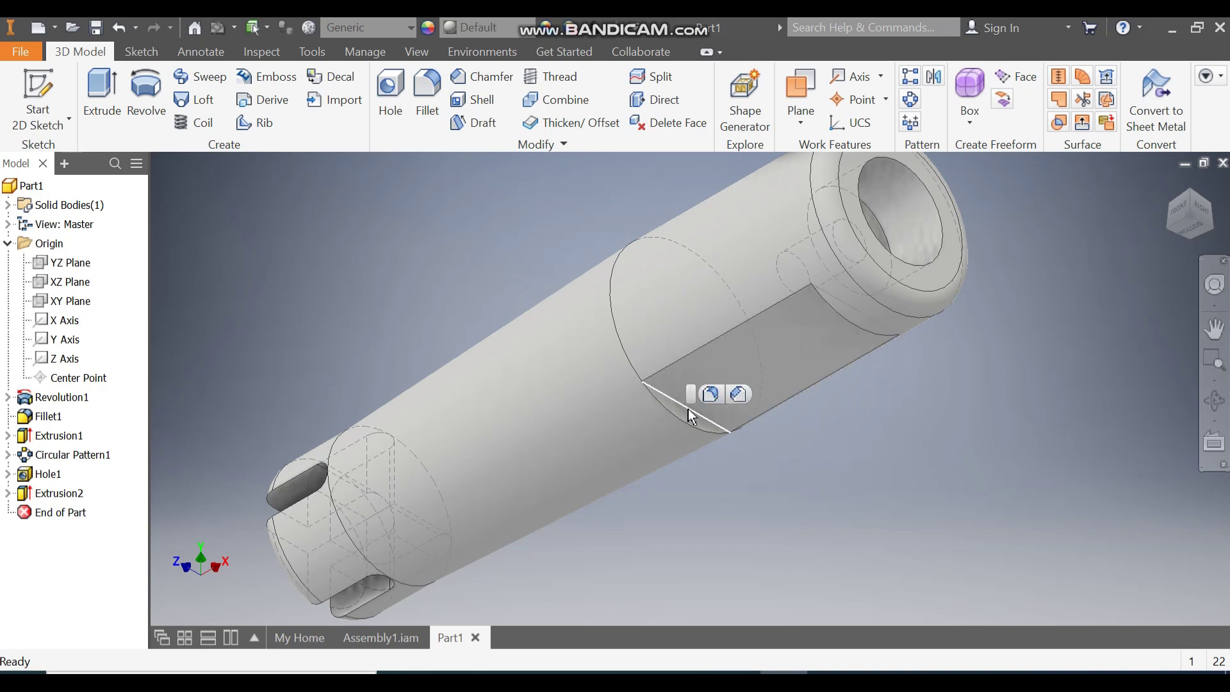
pyautogui.click(707, 392)
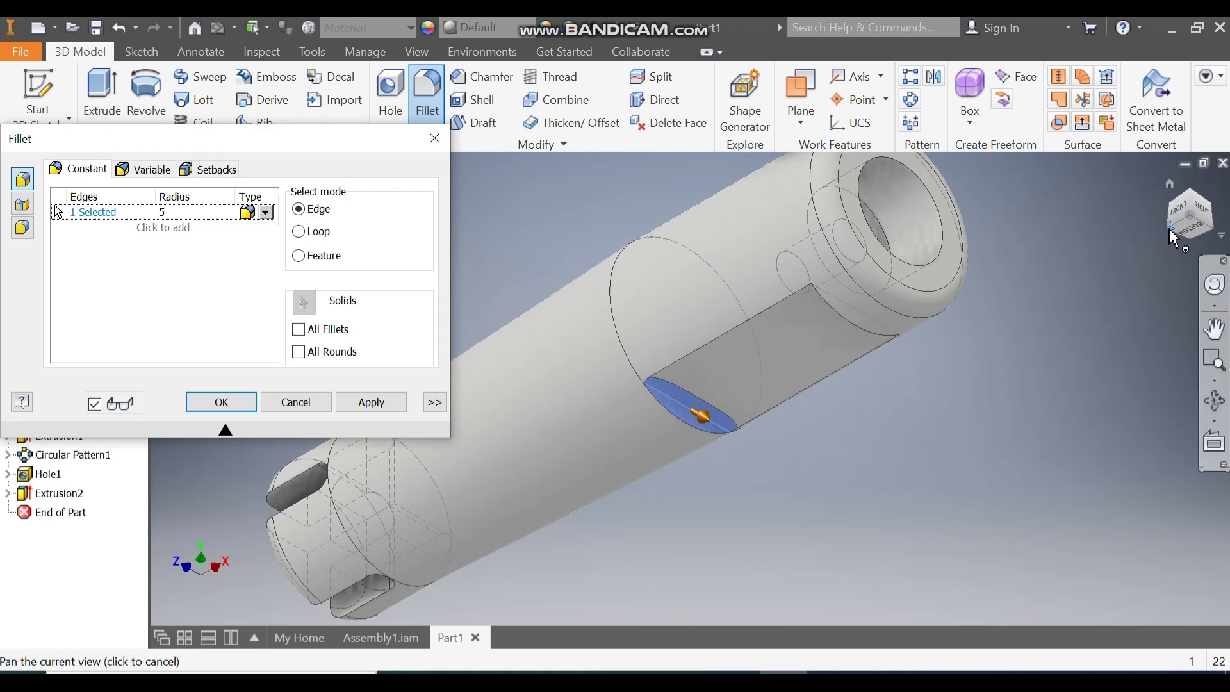
pyautogui.moveTo(1173, 237); pyautogui.dragTo(955, 474)
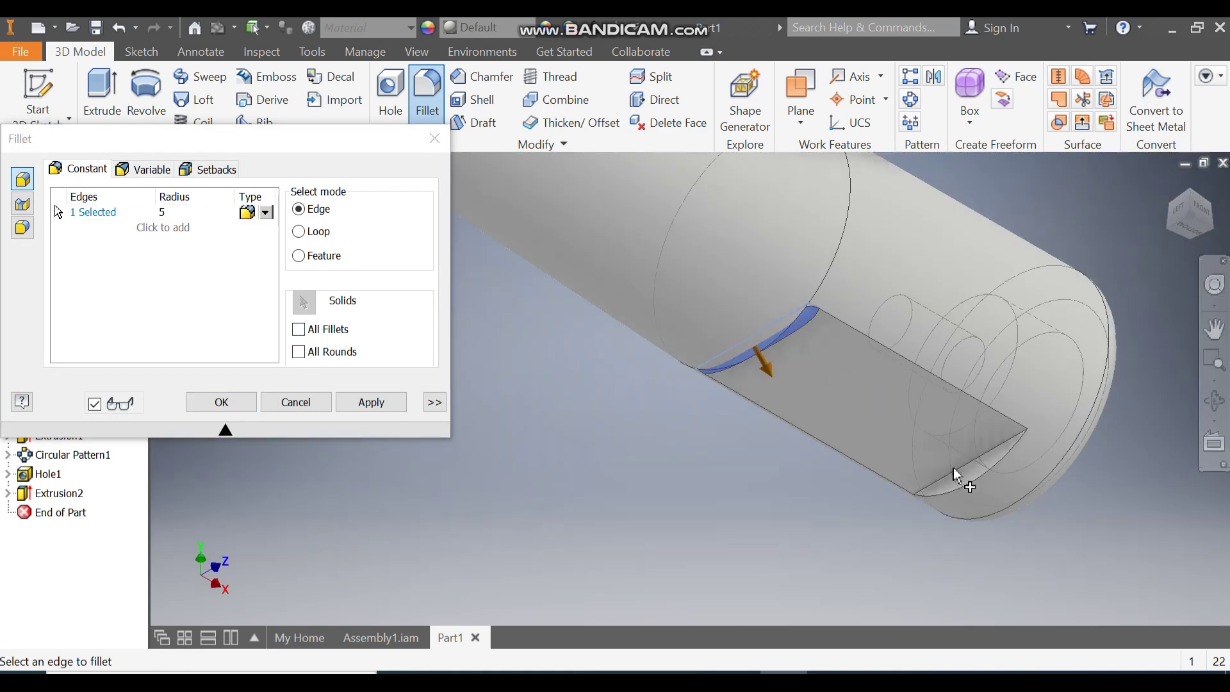
pyautogui.click(956, 479)
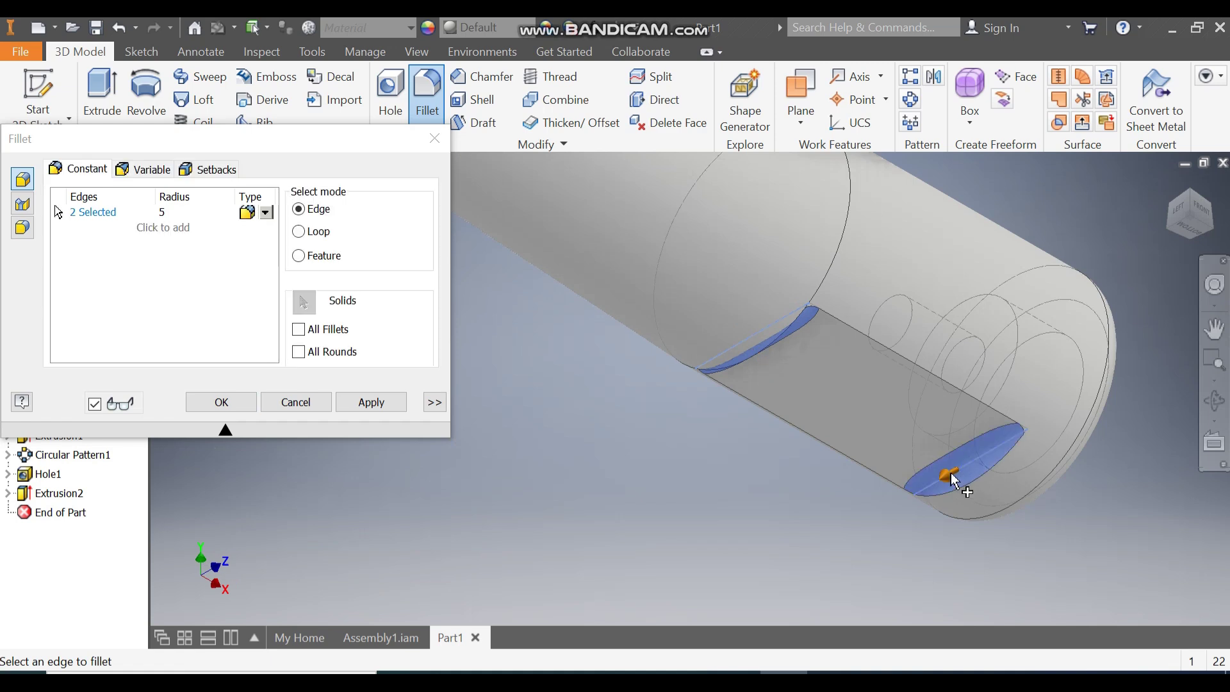
pyautogui.click(221, 403)
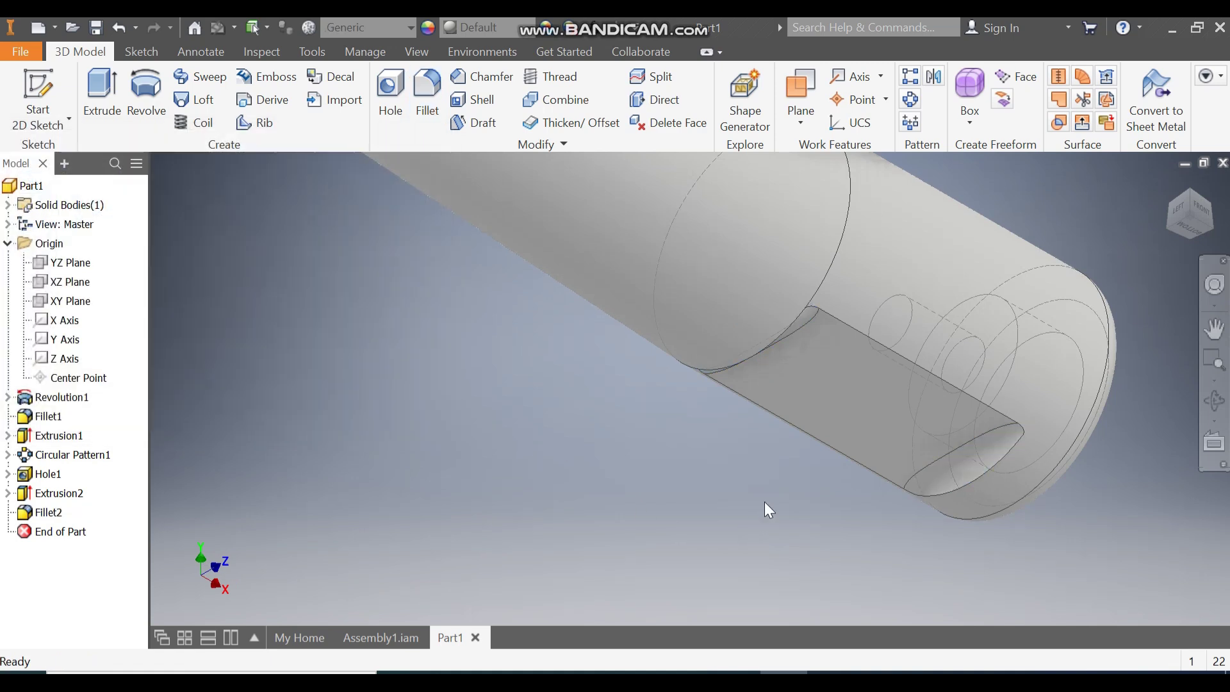
# Start a sketch on the recess floor and draw two 6 mm diameter circles, one above the other near its middle.
pyautogui.click(871, 384)
pyautogui.press('s')
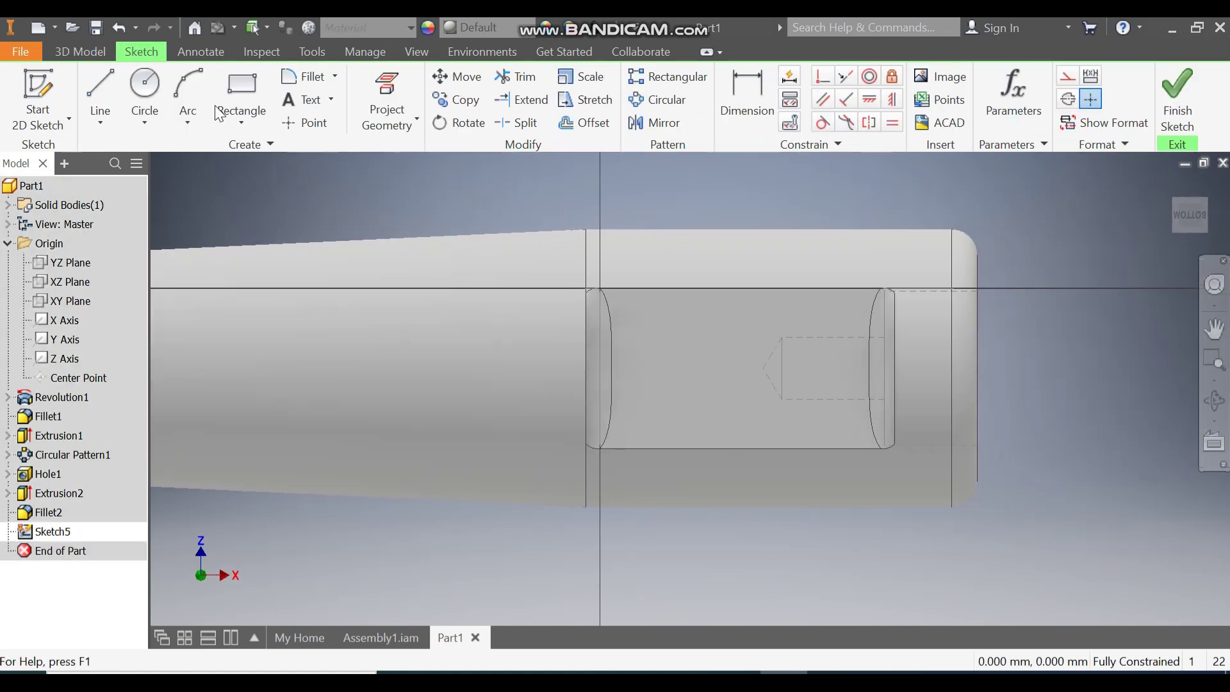
pyautogui.click(154, 90)
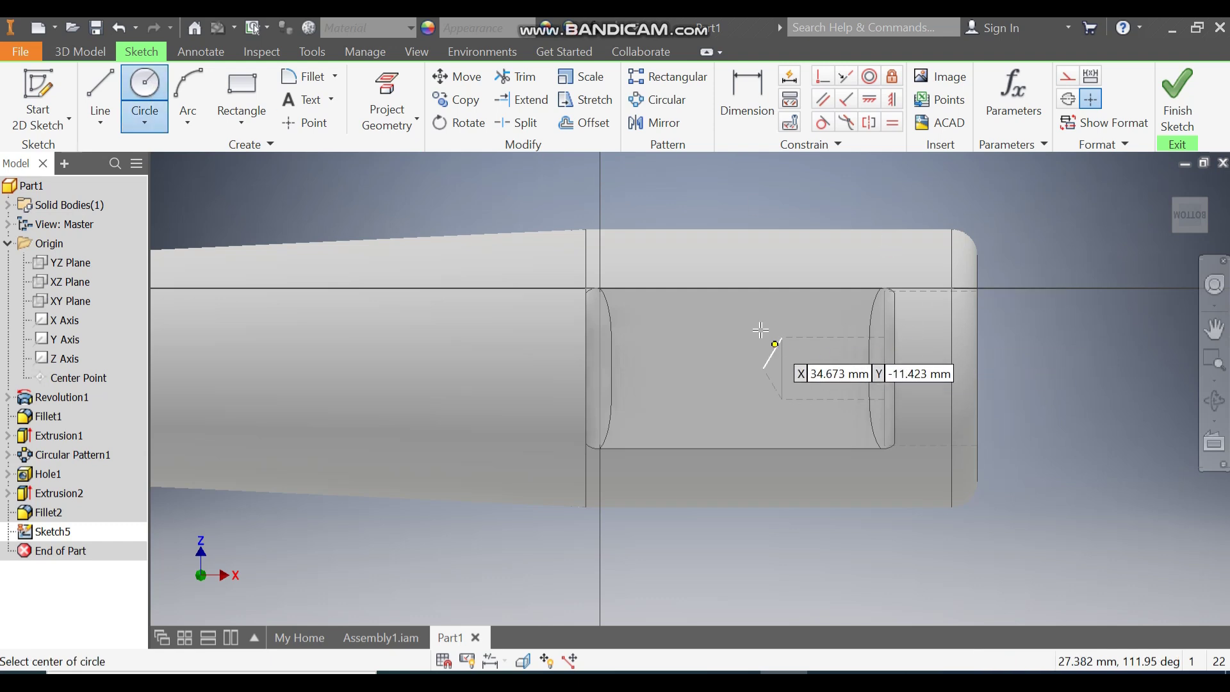
pyautogui.click(726, 316)
pyautogui.write('6')
pyautogui.press('Return')
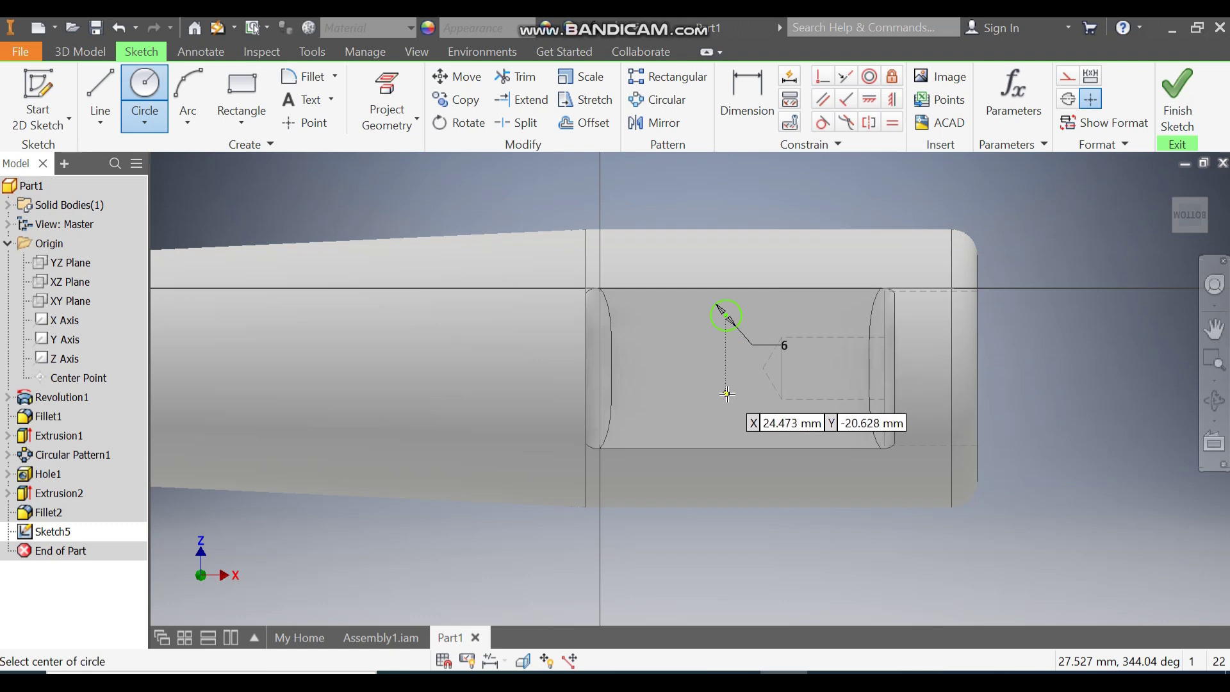
pyautogui.click(726, 403)
pyautogui.write('6')
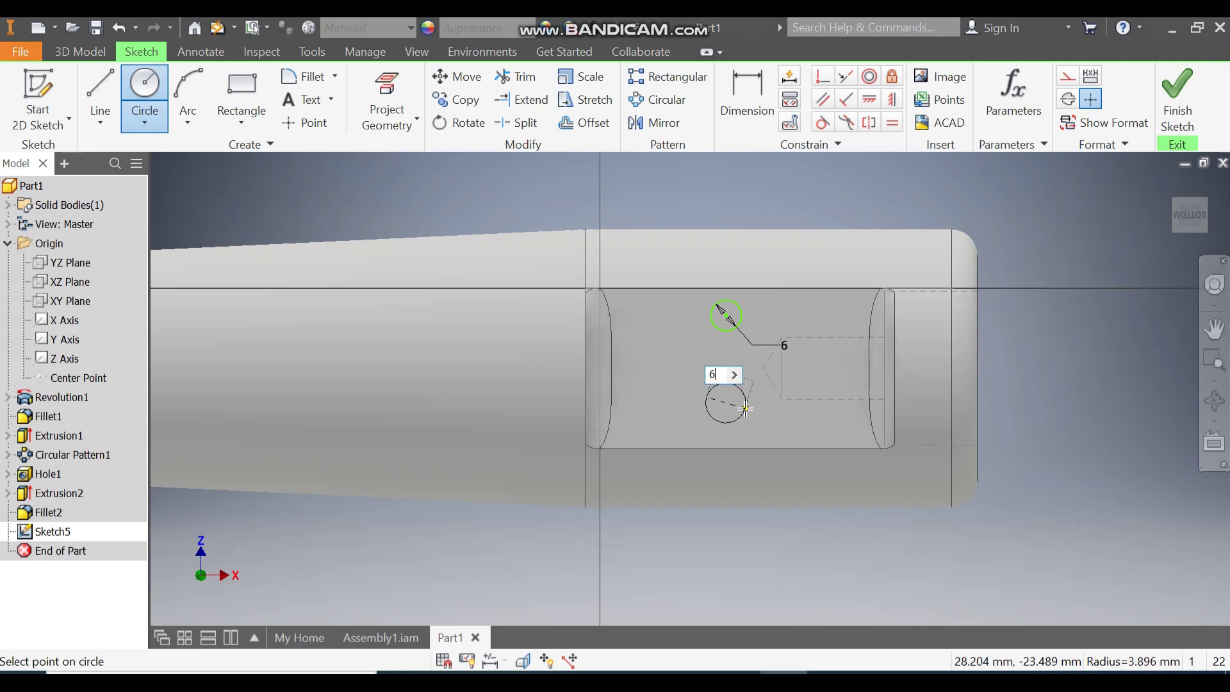
pyautogui.press('Return')
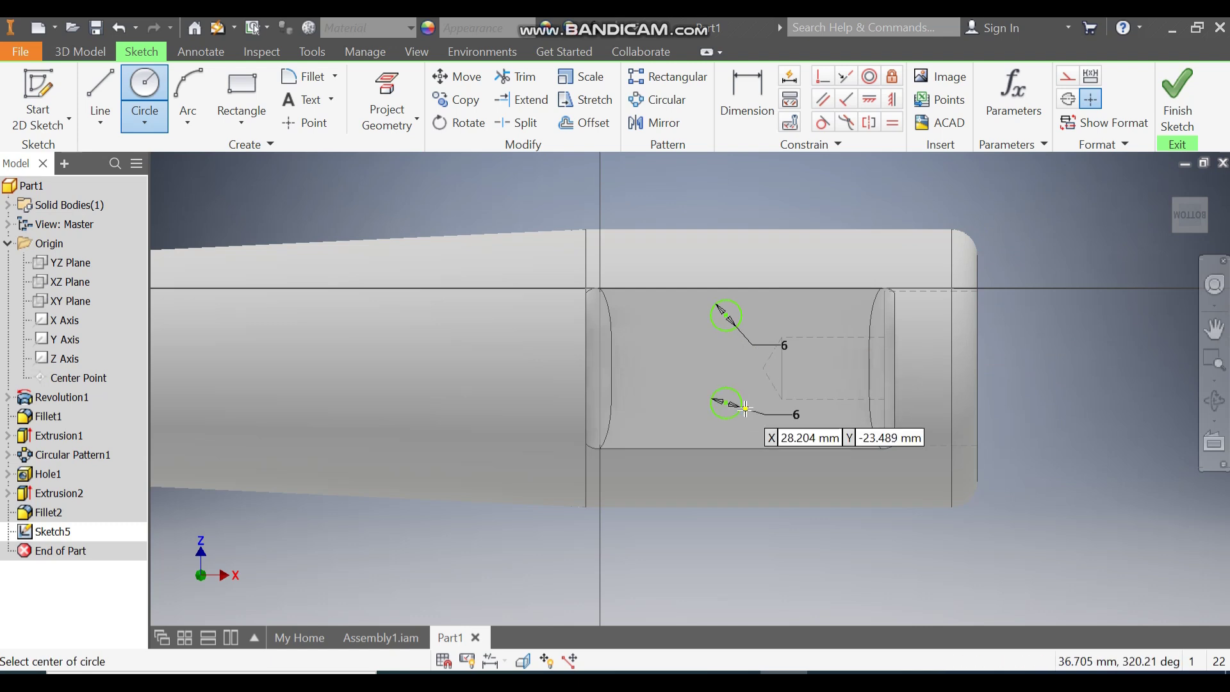
# Dimension the upper circle's center at 46 mm from the nose face.
pyautogui.click(751, 90)
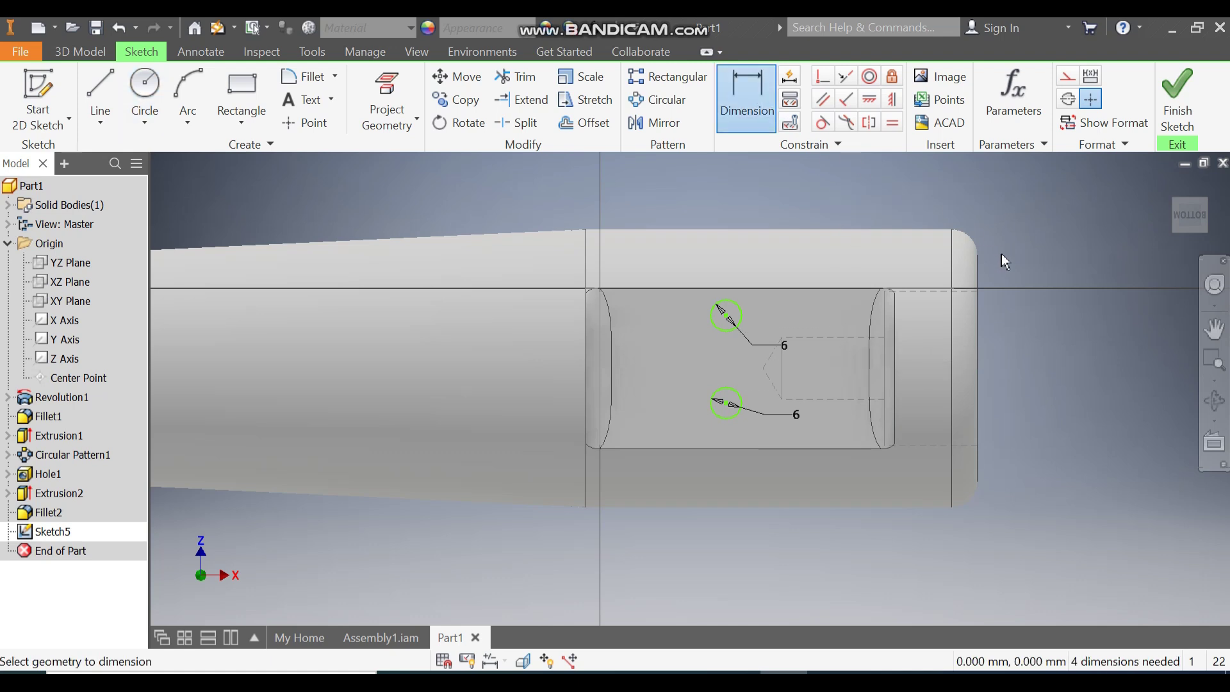
pyautogui.click(742, 318)
pyautogui.click(978, 318)
pyautogui.click(851, 194)
pyautogui.write('46')
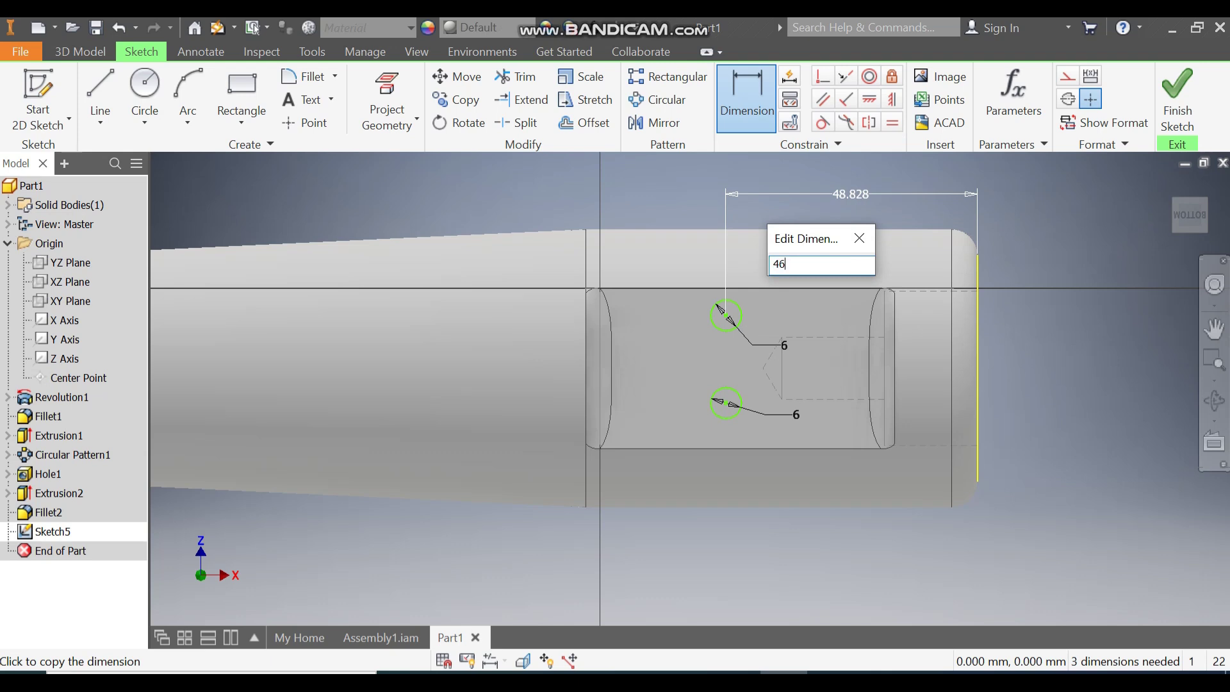
pyautogui.press('Return')
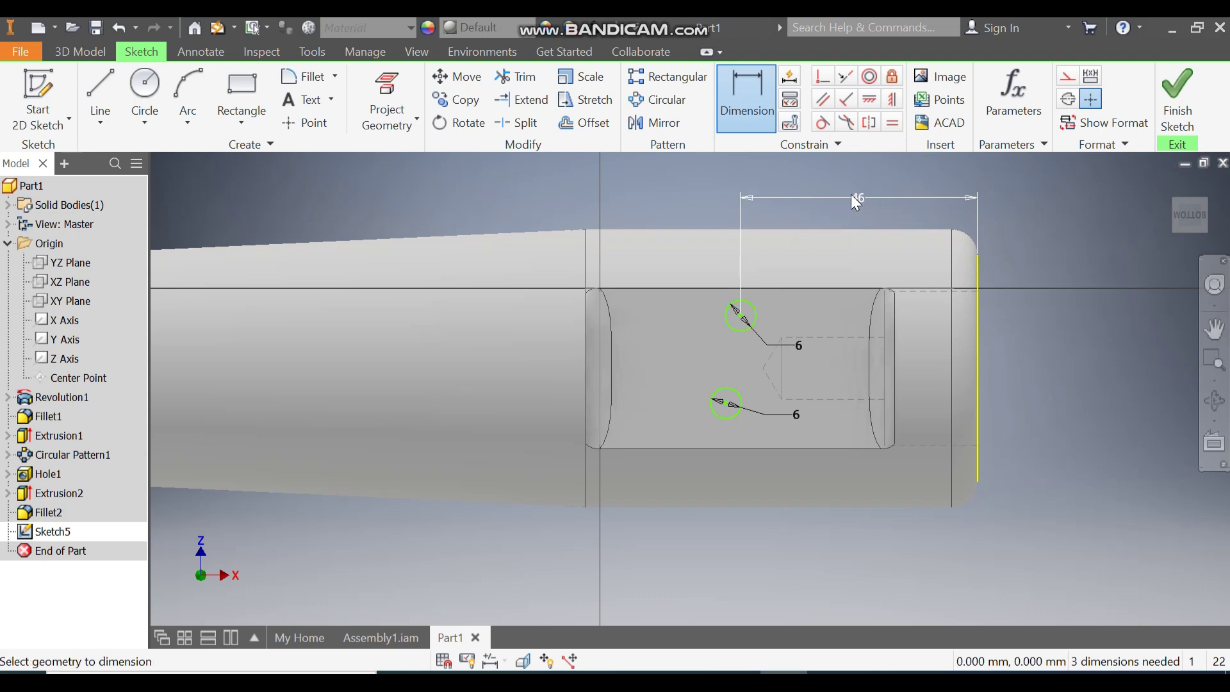
pyautogui.press('Escape')
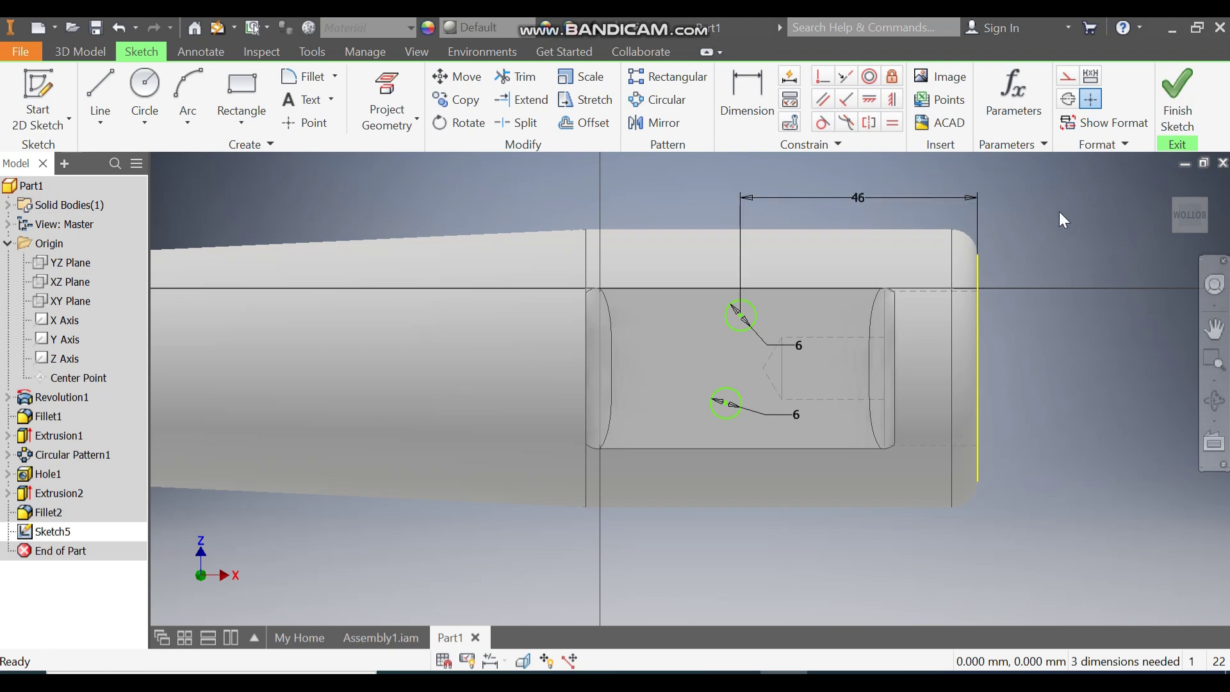
# Align the centers of the two circles with a Vertical constraint.
pyautogui.click(890, 102)
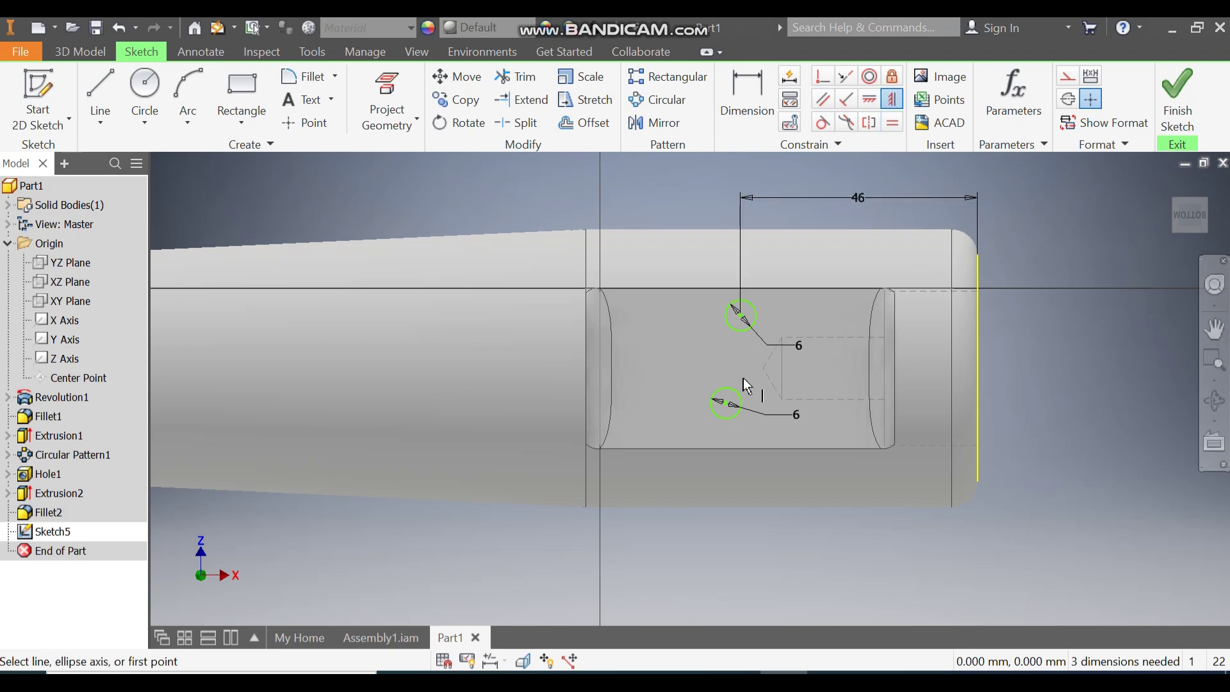
pyautogui.click(741, 317)
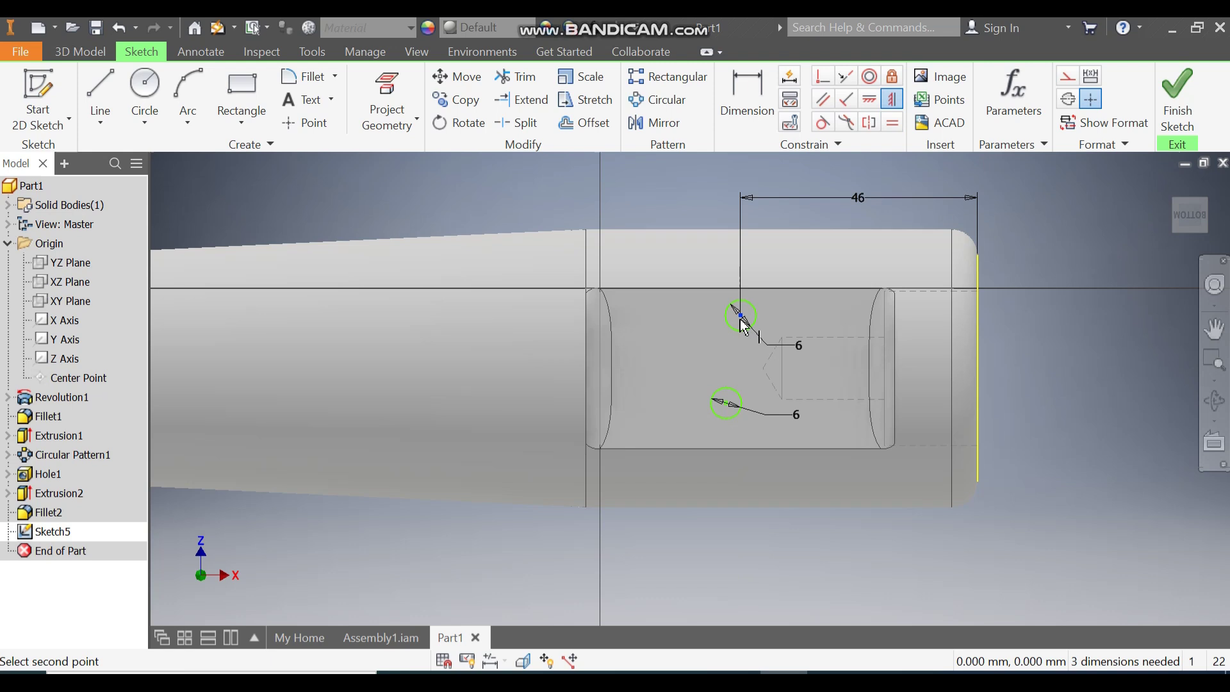
pyautogui.click(729, 408)
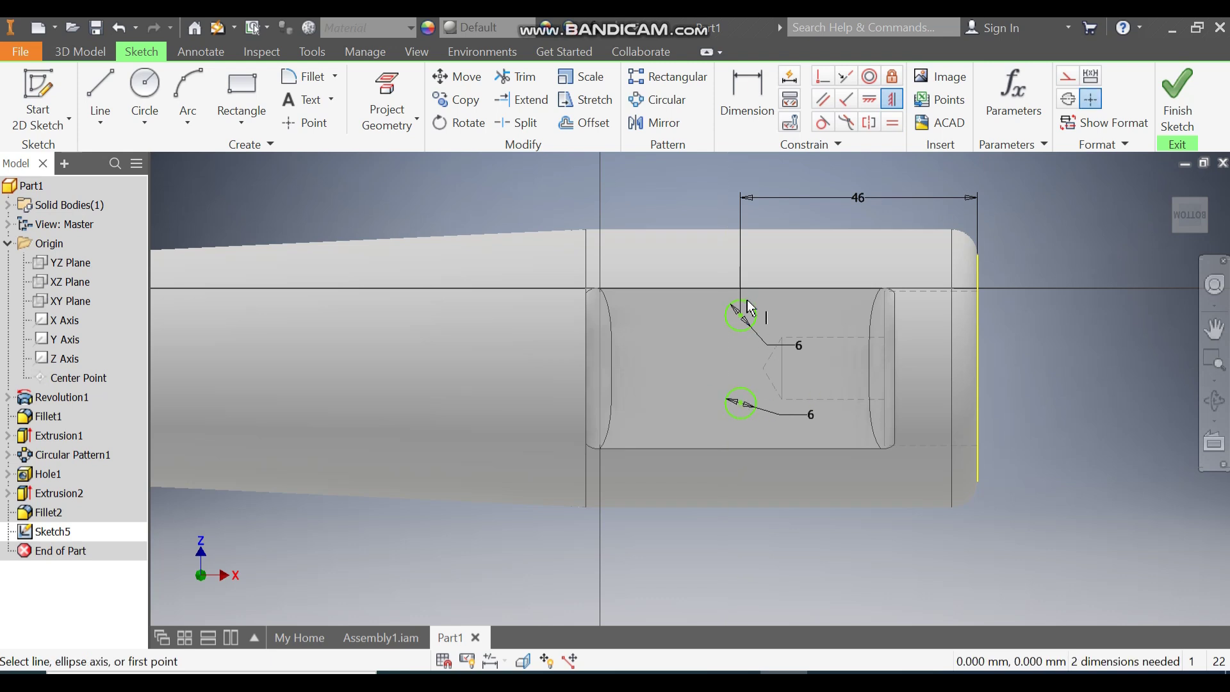
# Draw a horizontal line from the nose edge's midpoint back past the recess, and convert it to construction geometry.
pyautogui.click(100, 93)
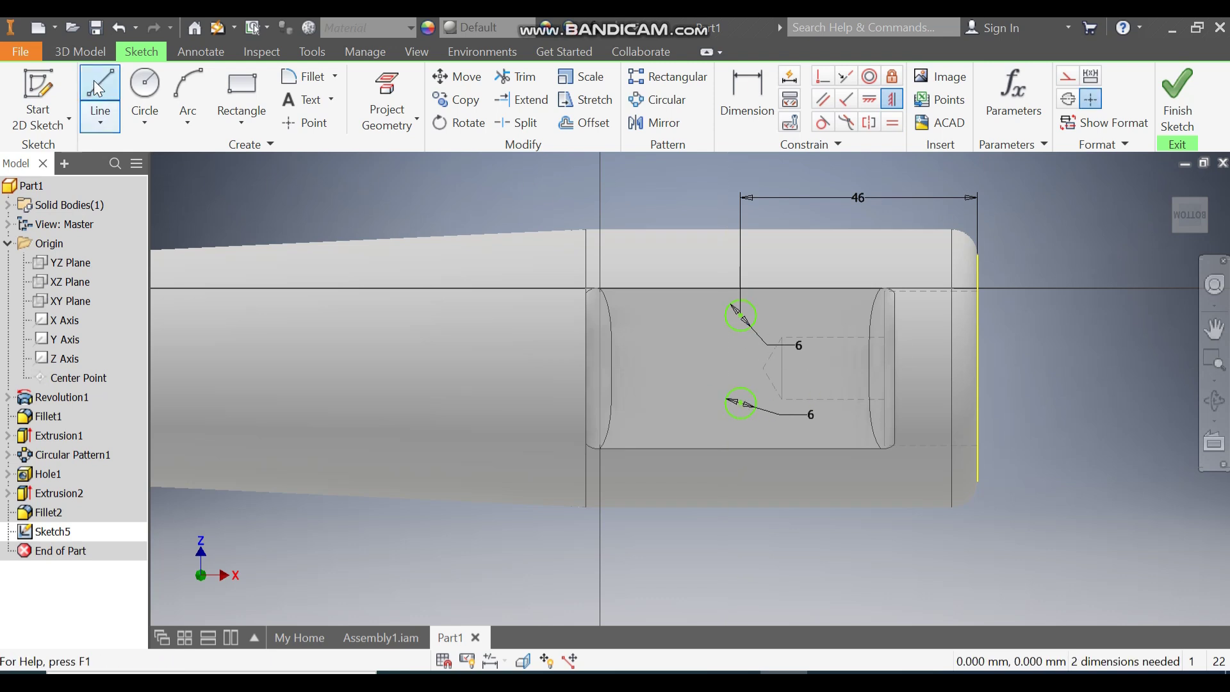
pyautogui.click(978, 368)
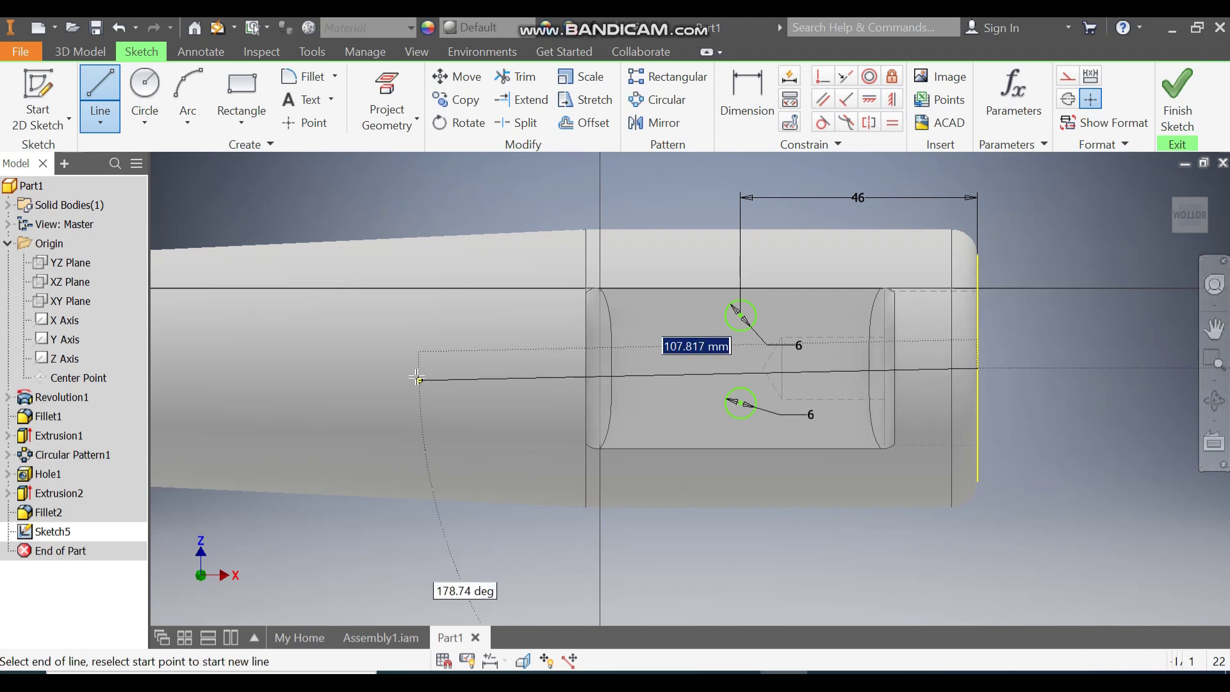
pyautogui.click(391, 367)
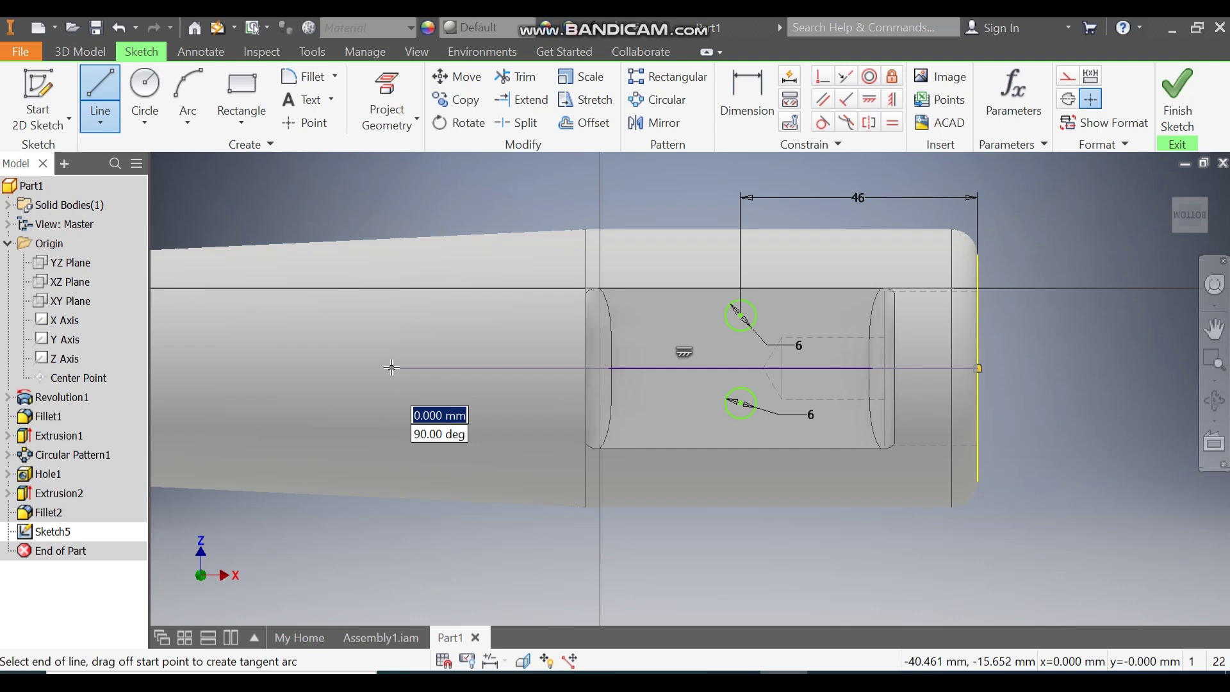
pyautogui.press('Escape')
pyautogui.click(701, 367)
pyautogui.click(1071, 82)
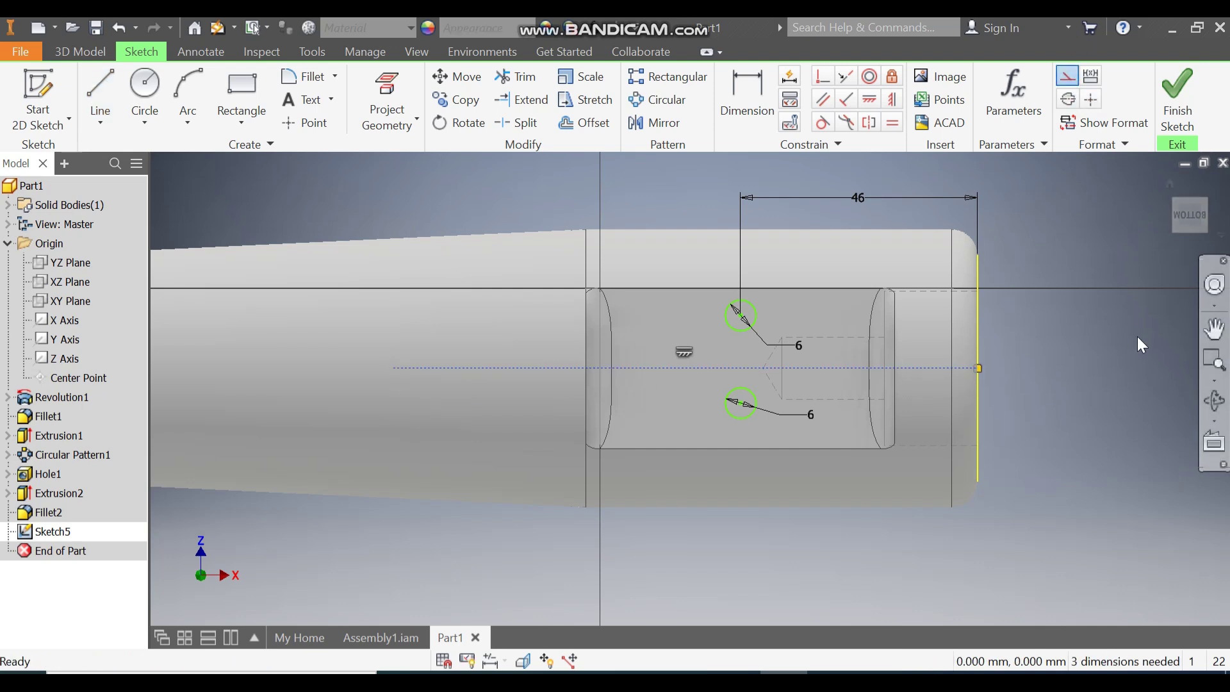
# Dimension the upper circle's center at 12 mm from the construction centerline.
pyautogui.click(746, 103)
pyautogui.click(718, 362)
pyautogui.click(737, 318)
pyautogui.click(706, 345)
pyautogui.write('12')
pyautogui.press('Return')
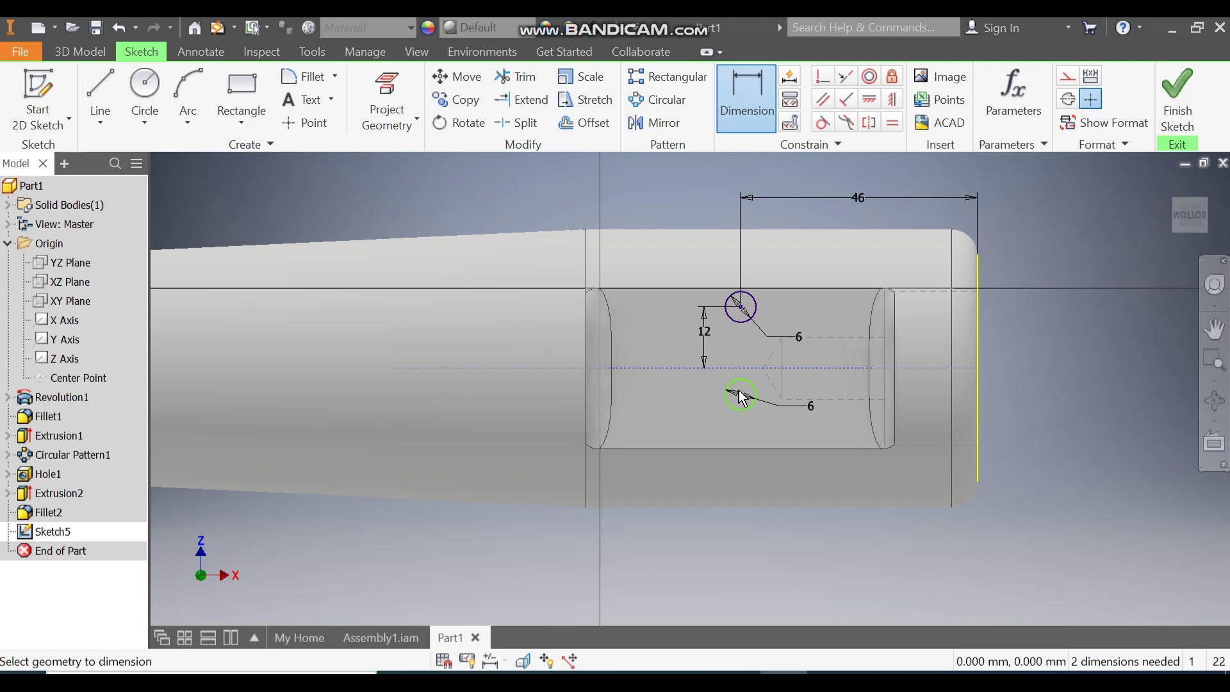
# Dimension the lower circle's center at 12 mm from the construction centerline.
pyautogui.click(729, 408)
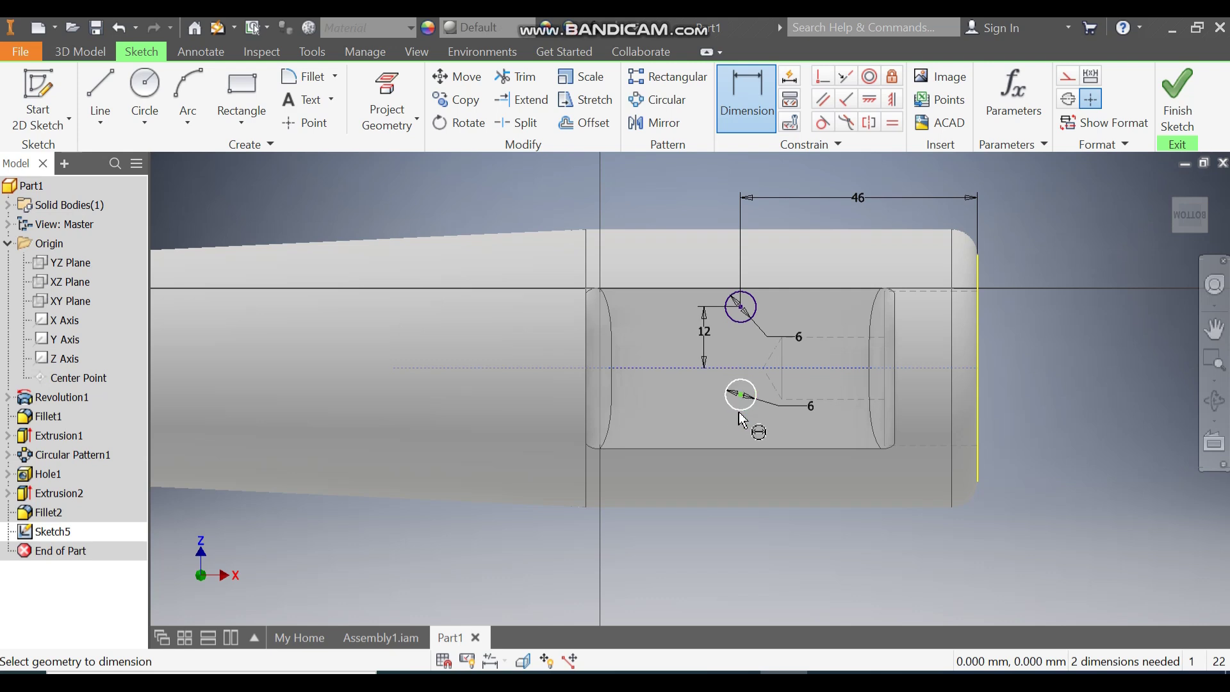
pyautogui.click(665, 369)
pyautogui.click(670, 396)
pyautogui.write('12')
pyautogui.press('Return')
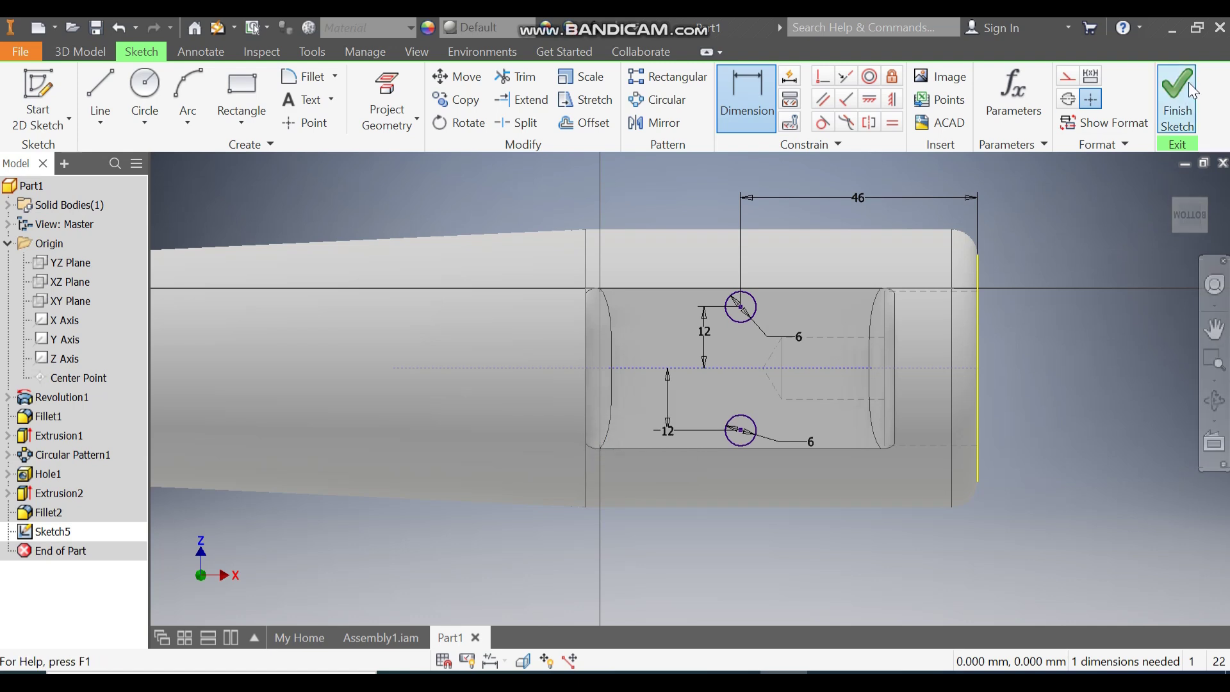
# Finish the sketch and cut both 6 mm circles 12 mm deep into the recess floor with Extrude.
pyautogui.click(1177, 102)
pyautogui.click(101, 97)
pyautogui.moveTo(1015, 330); pyautogui.dragTo(709, 491)
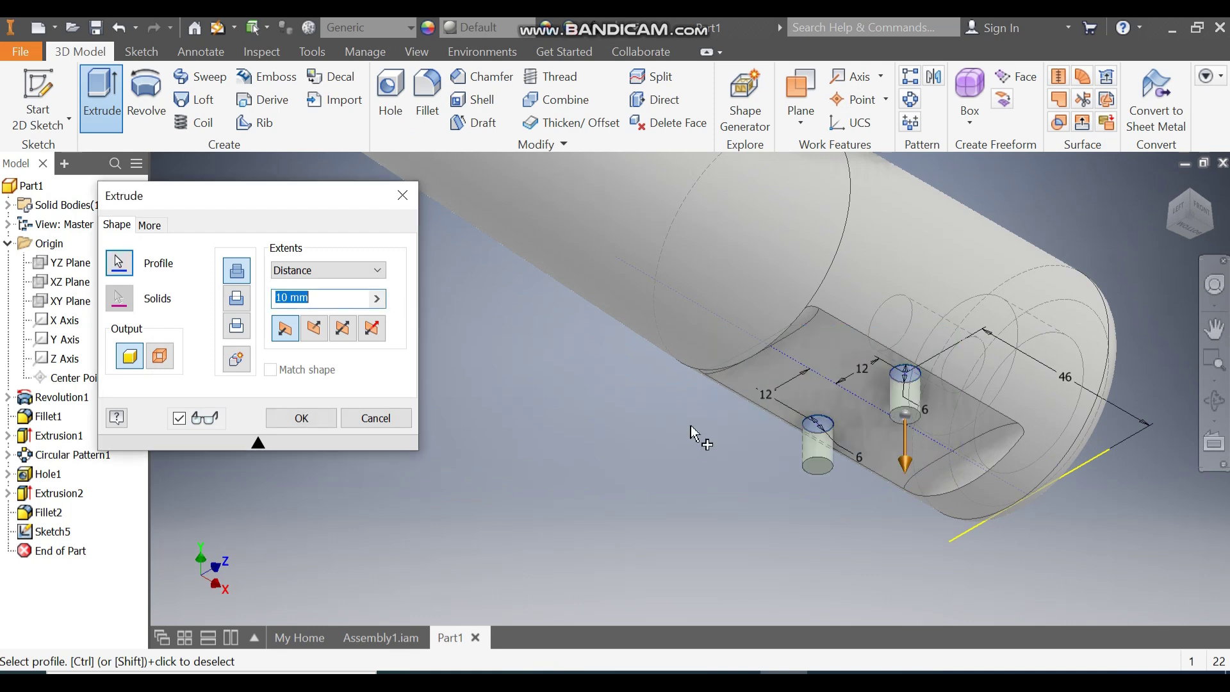
pyautogui.click(315, 332)
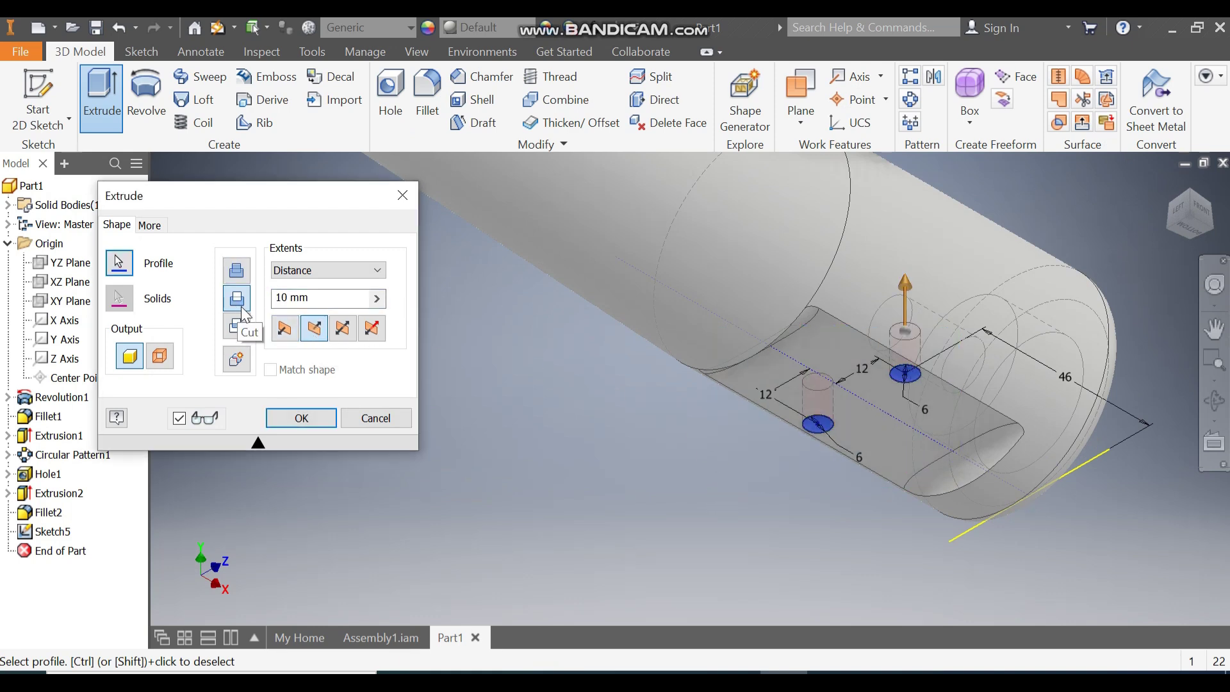
pyautogui.click(282, 298)
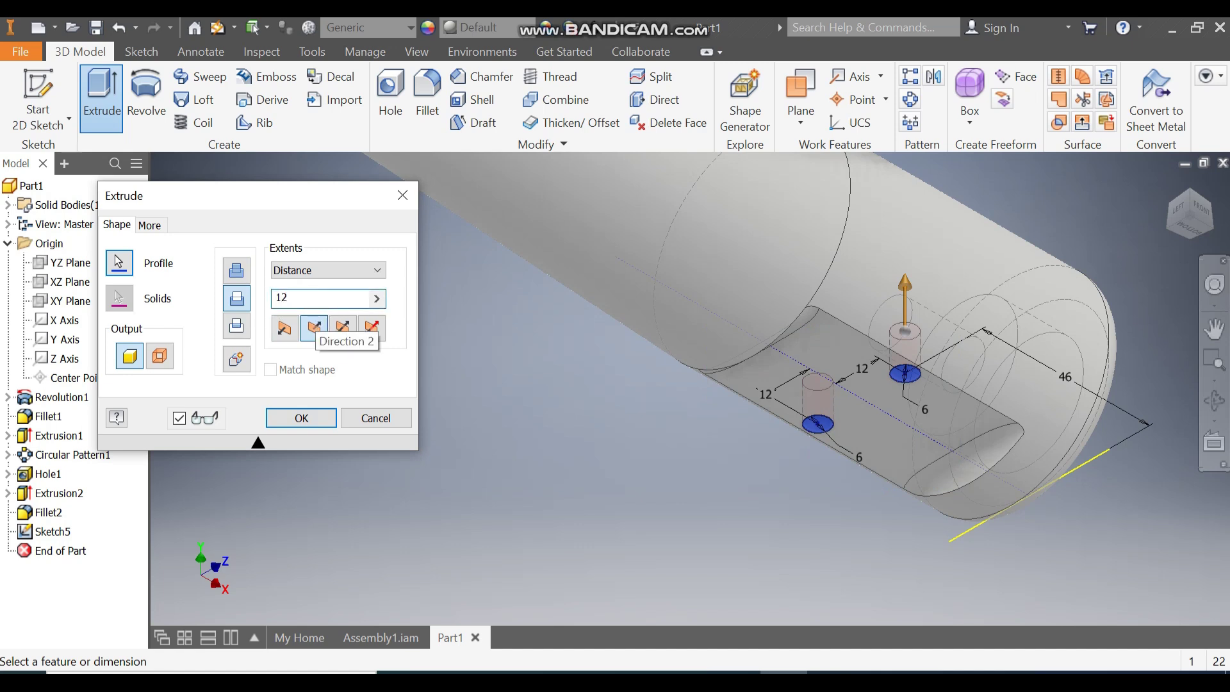
pyautogui.click(314, 419)
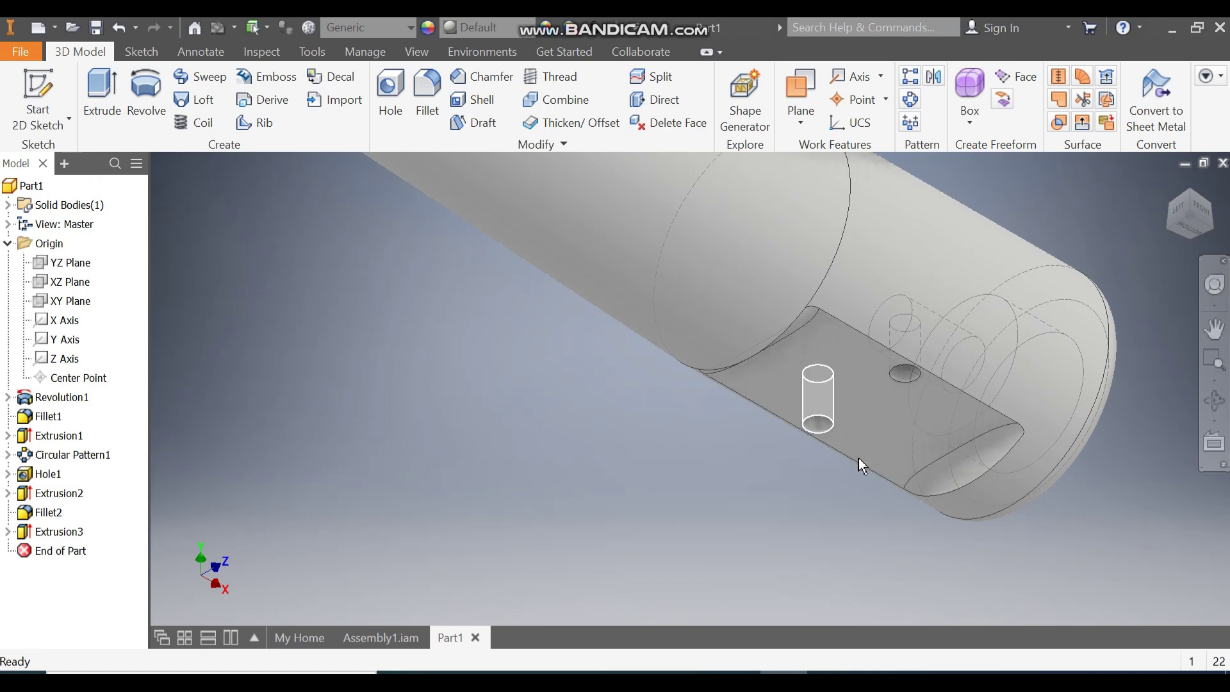
pyautogui.moveTo(859, 459)
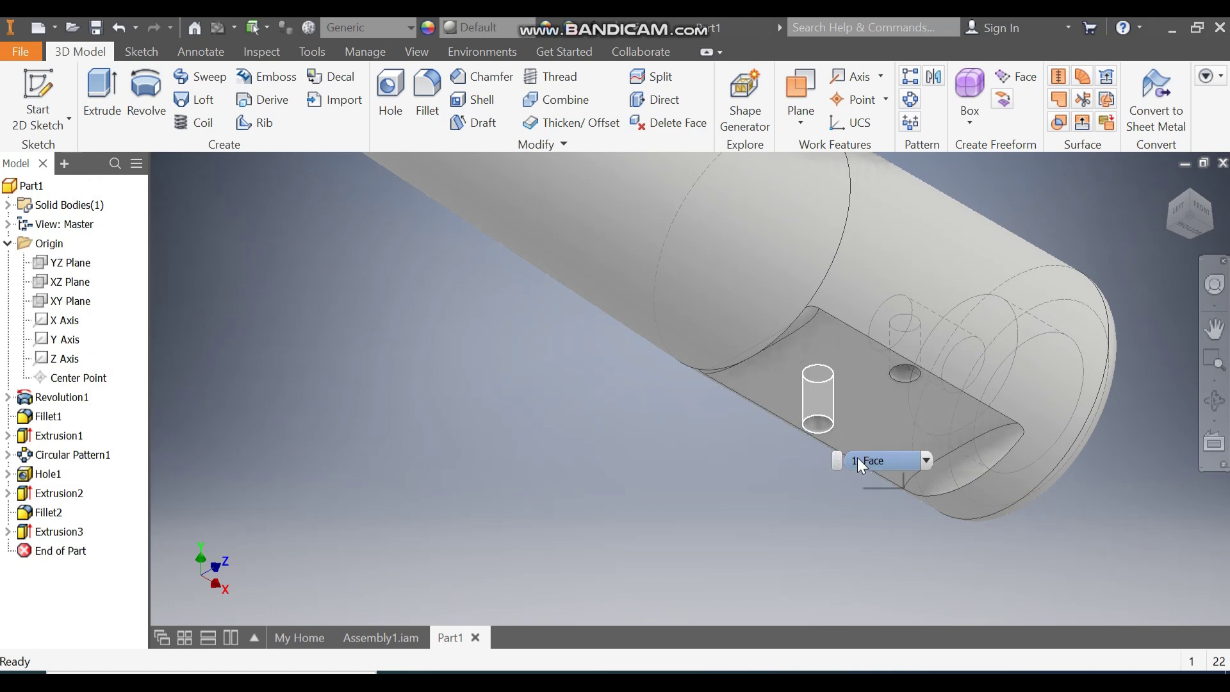
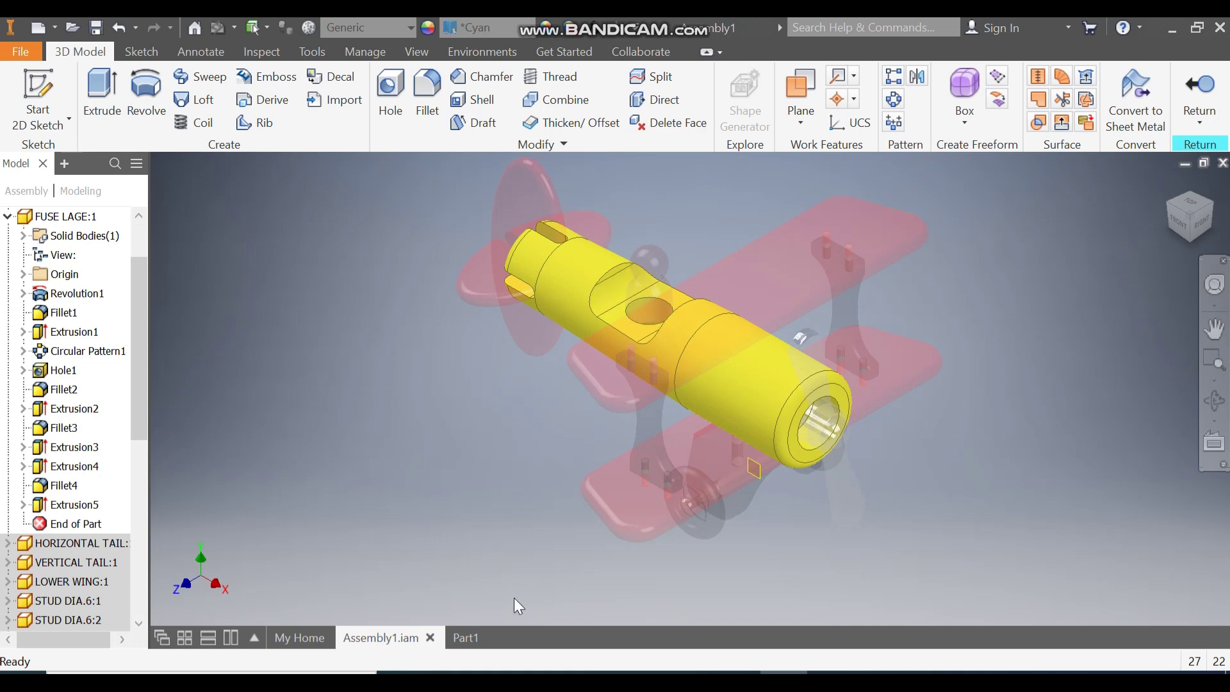
# In Part1, sketch a two-point rectangle about 38 by 15 mm on the XY plane, overlapping the tapered section's upper edge.
pyautogui.click(469, 638)
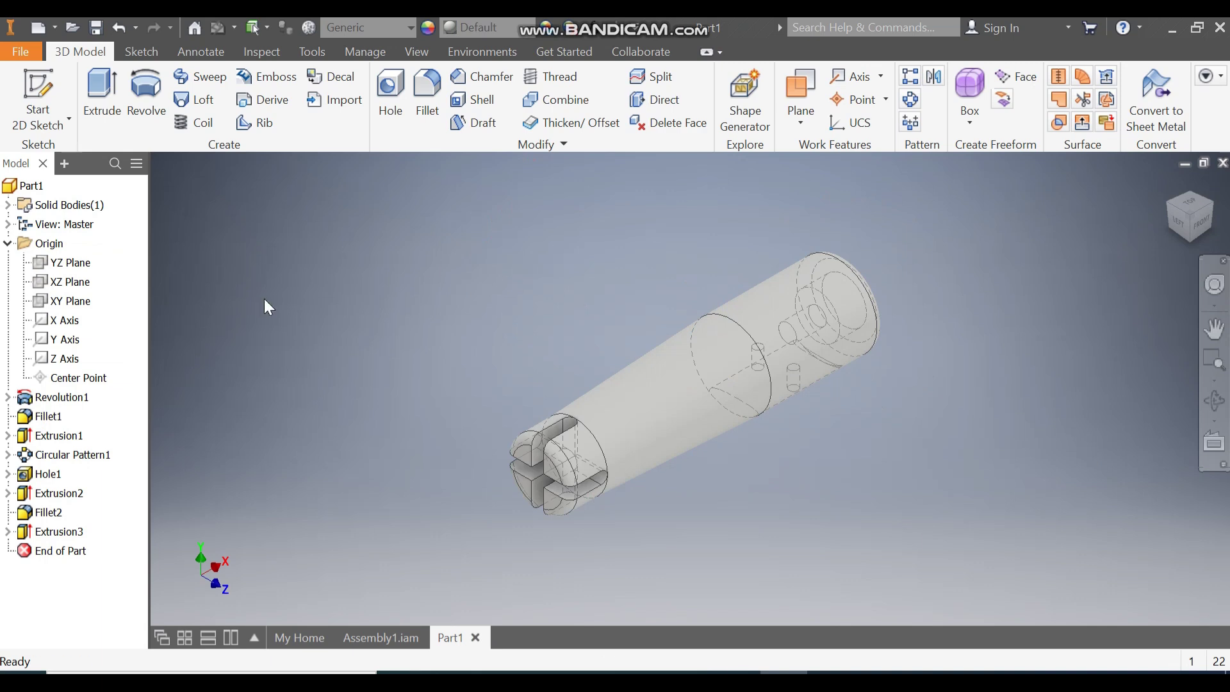
pyautogui.click(71, 301)
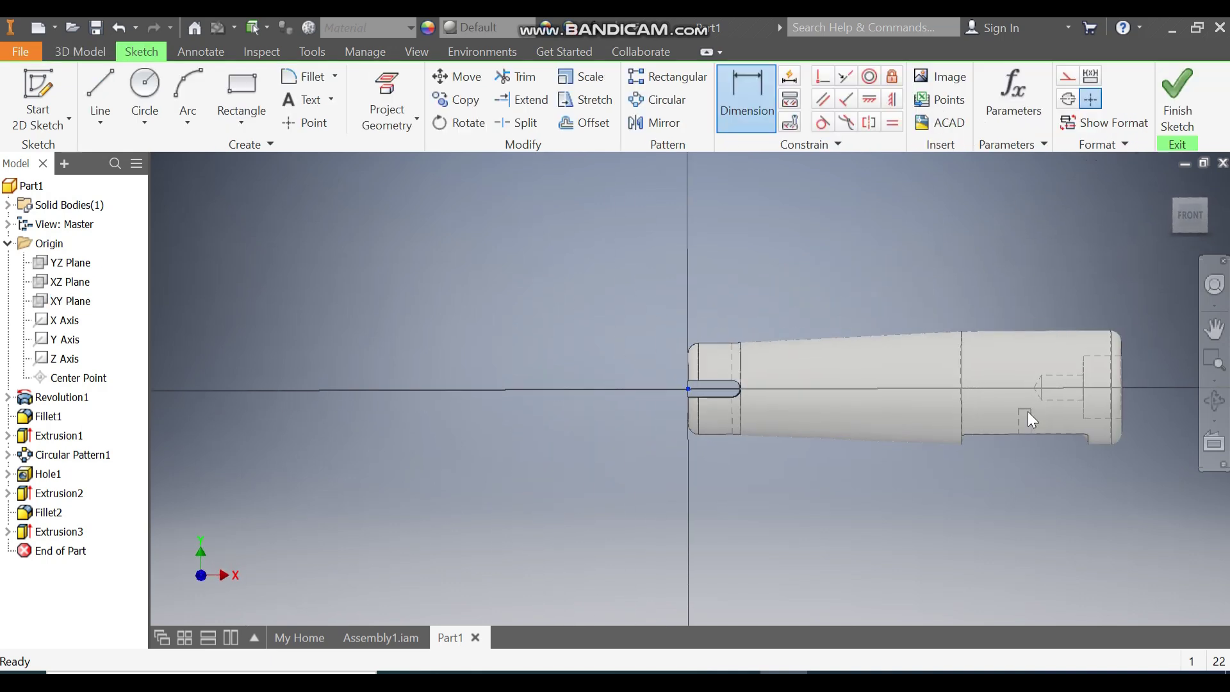
pyautogui.moveTo(1028, 412); pyautogui.dragTo(772, 411, button='middle')
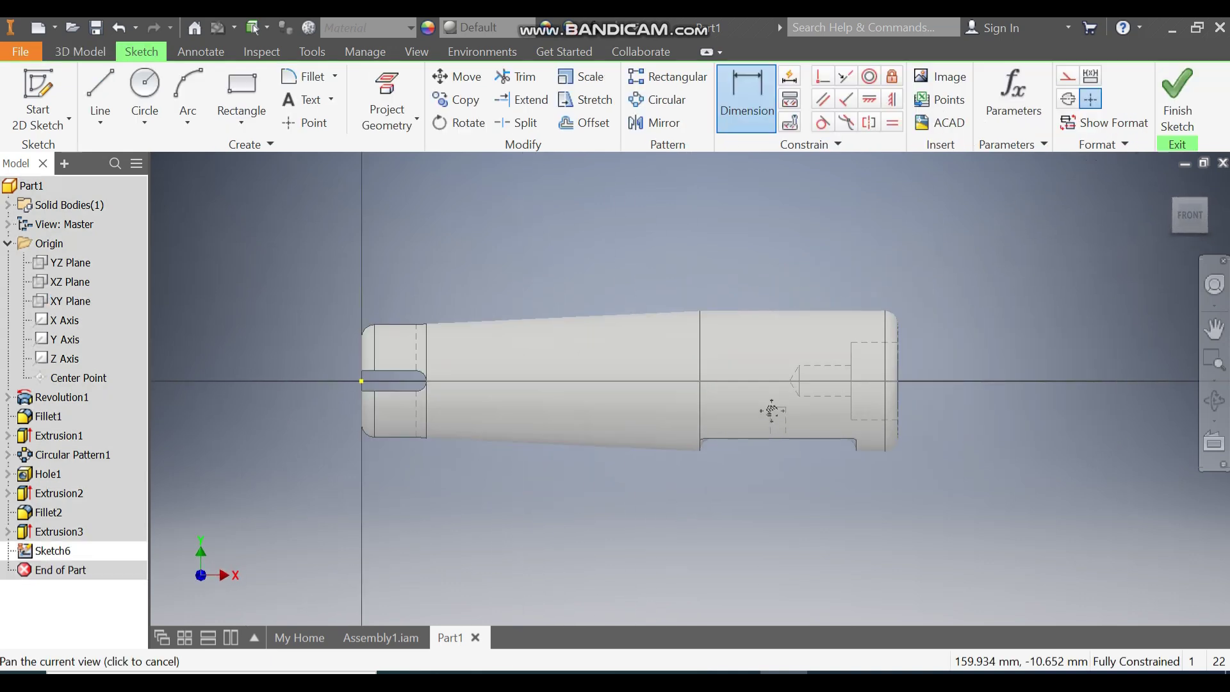
pyautogui.click(239, 117)
pyautogui.click(265, 168)
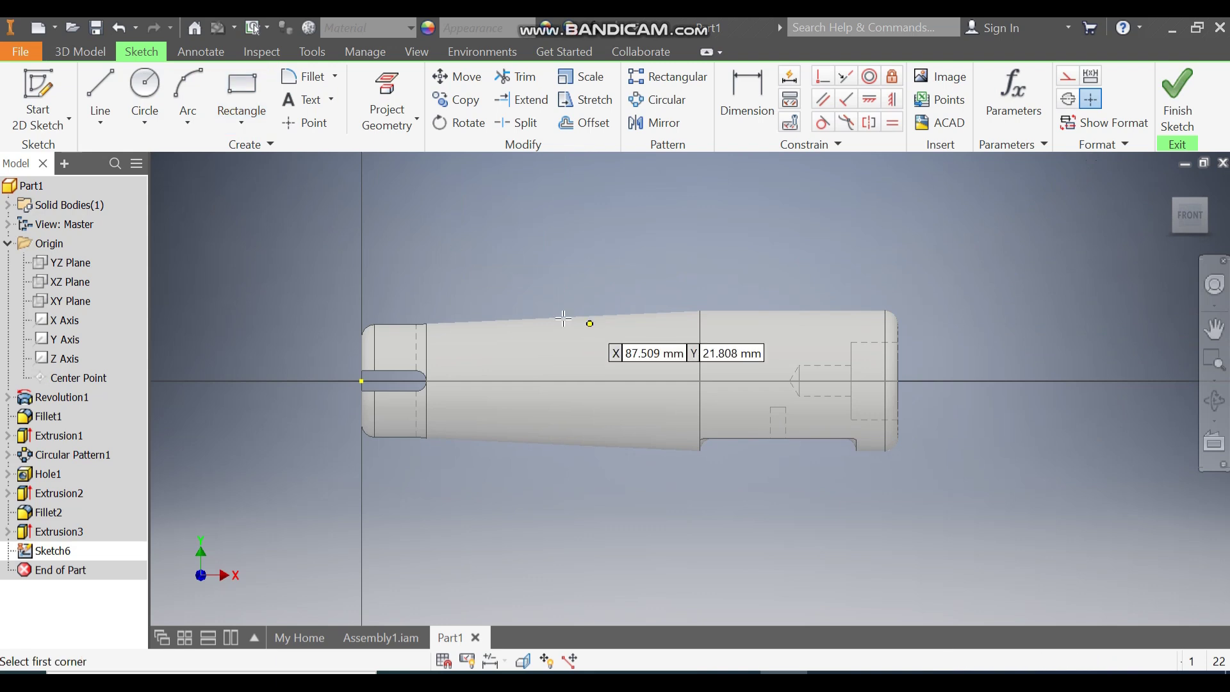
pyautogui.scroll(5, 417, 296)
pyautogui.click(339, 277)
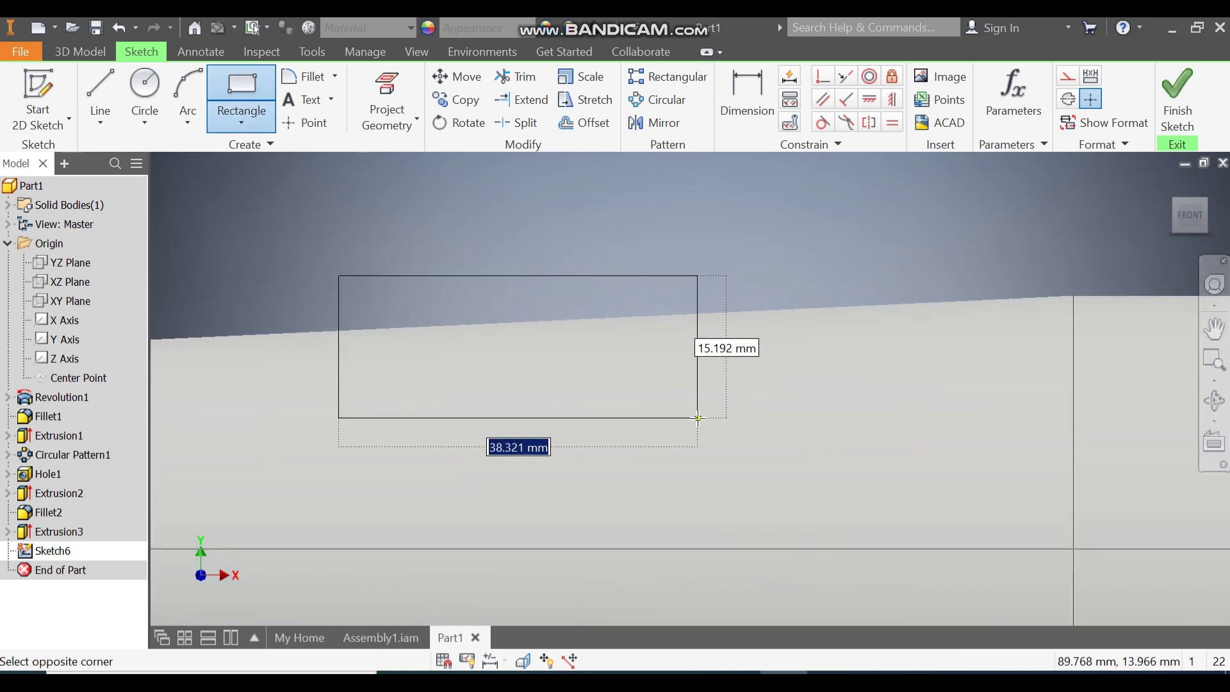
pyautogui.click(698, 418)
pyautogui.scroll(-3, 614, 256)
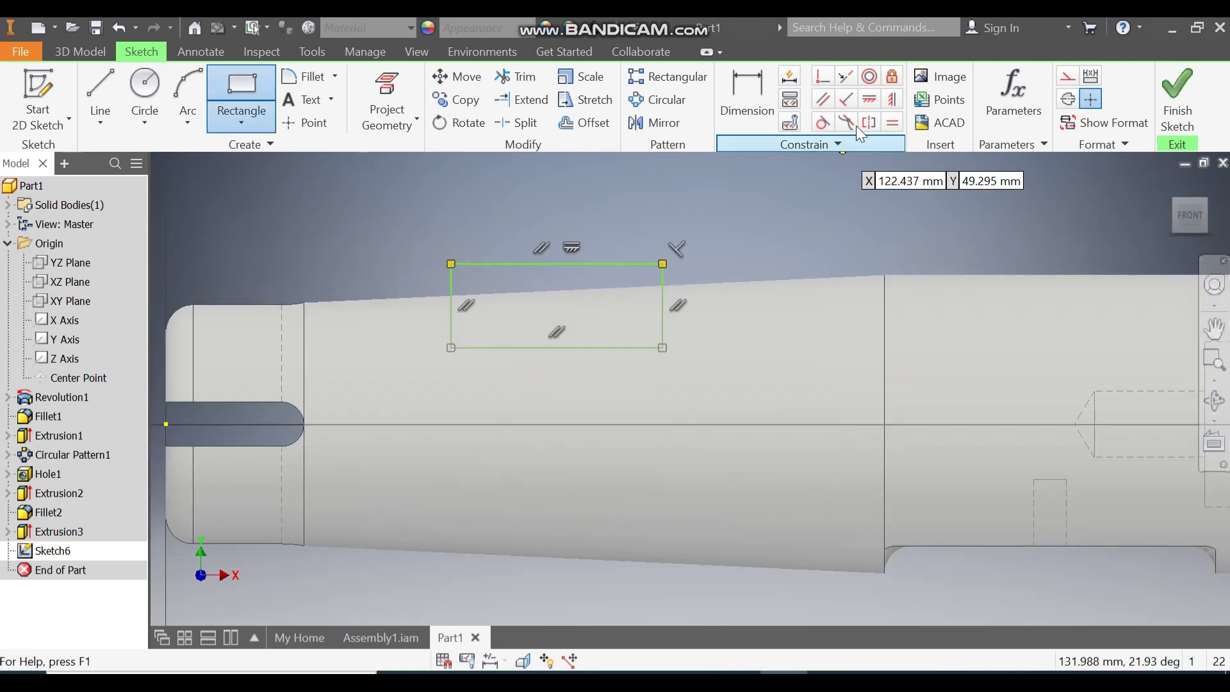
# Project the edge where the taper meets the straight nose section, and align the rectangle's upper corner horizontally with that edge's top endpoint.
pyautogui.click(869, 99)
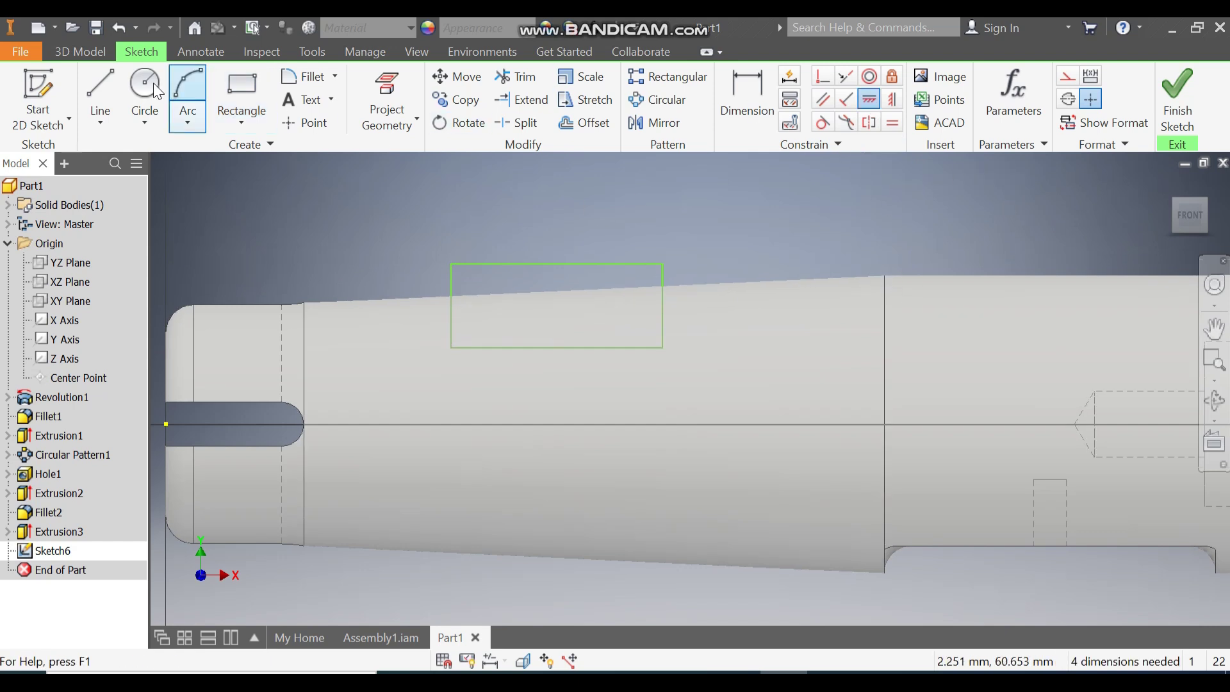
pyautogui.click(405, 100)
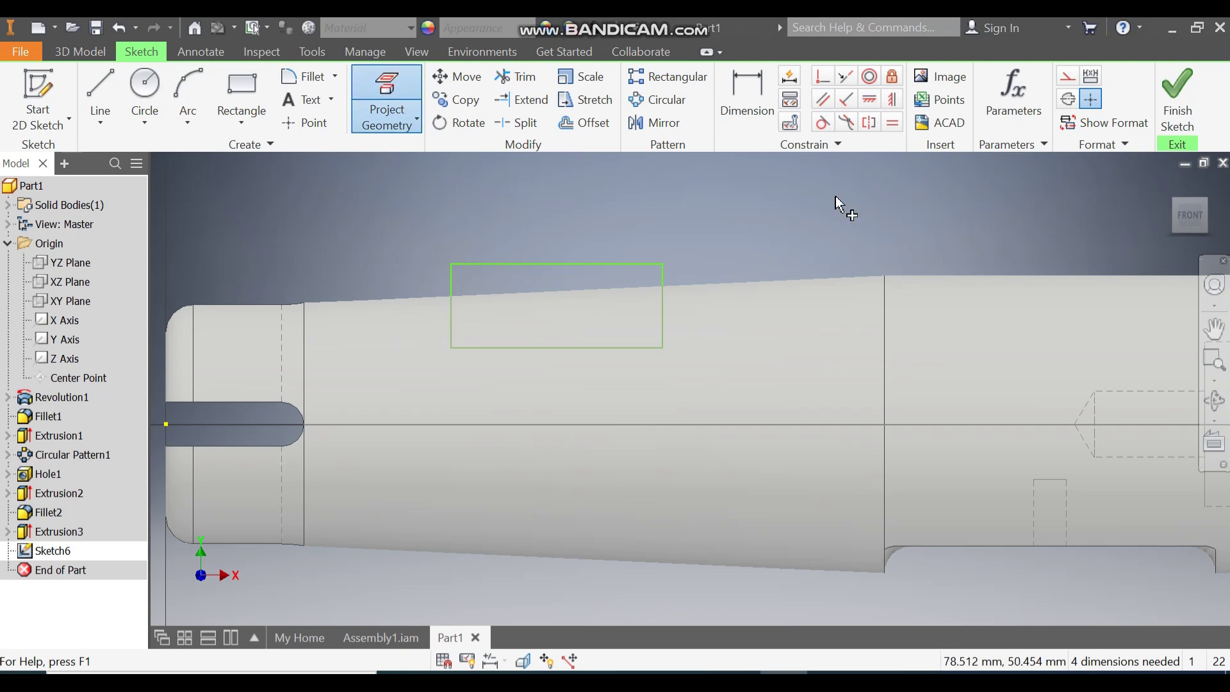
pyautogui.click(884, 291)
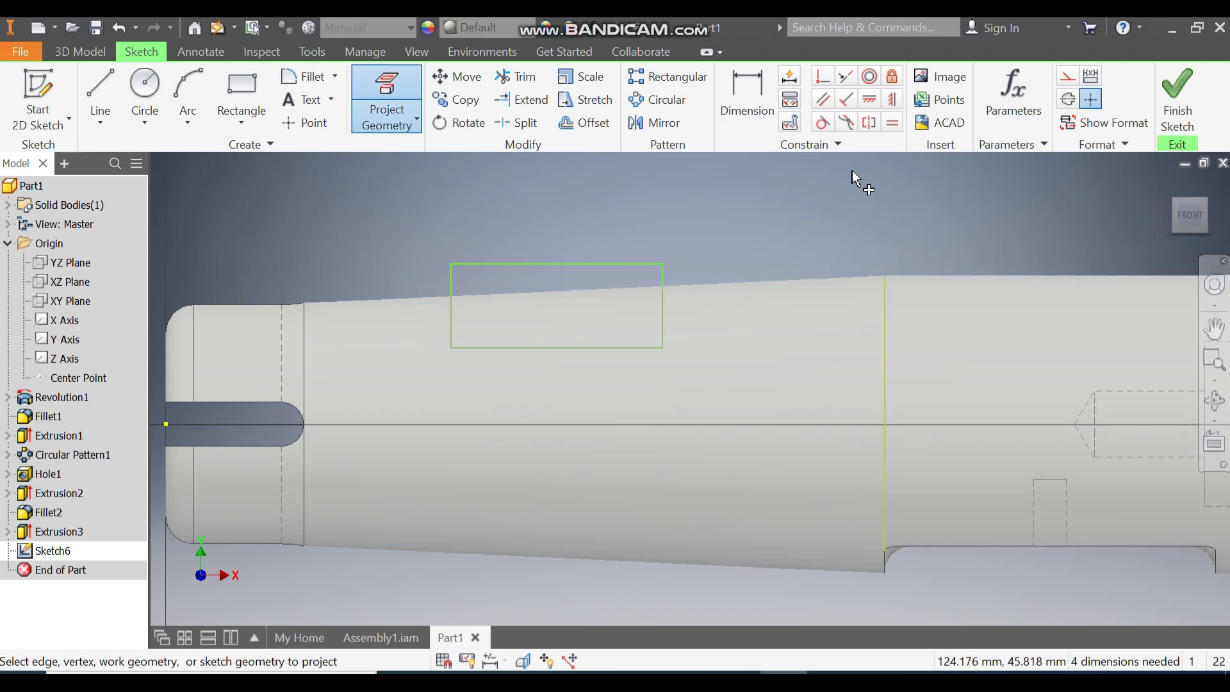
pyautogui.click(869, 99)
pyautogui.click(885, 276)
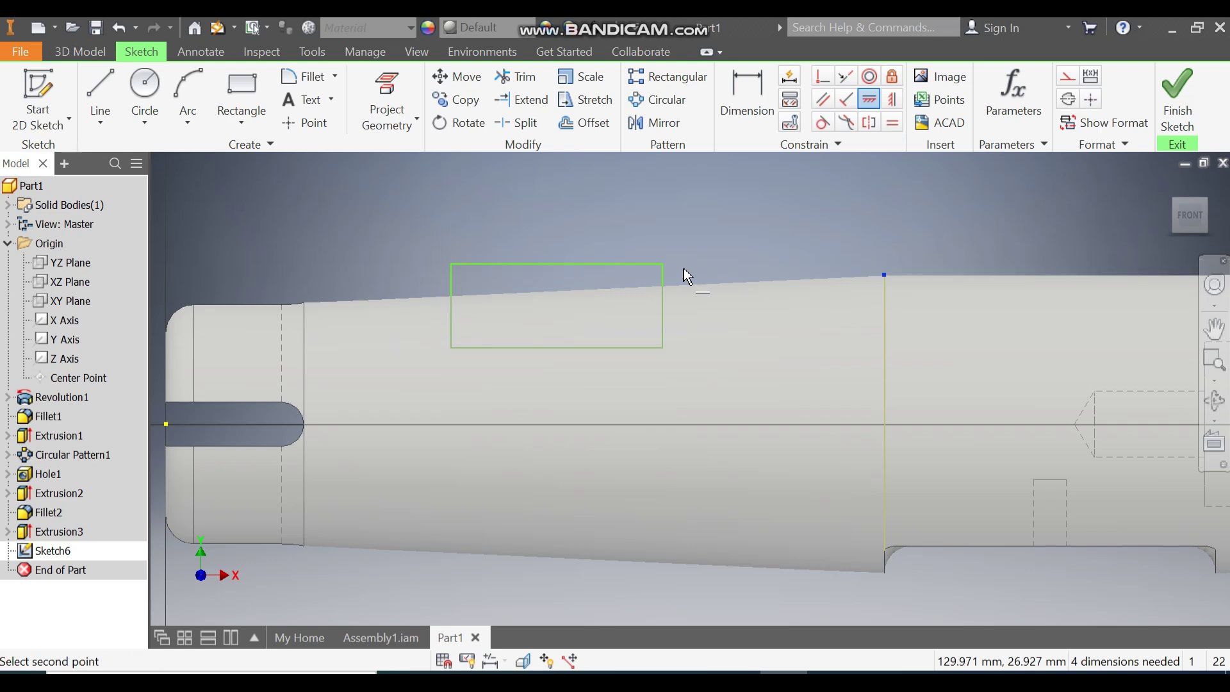
pyautogui.click(663, 265)
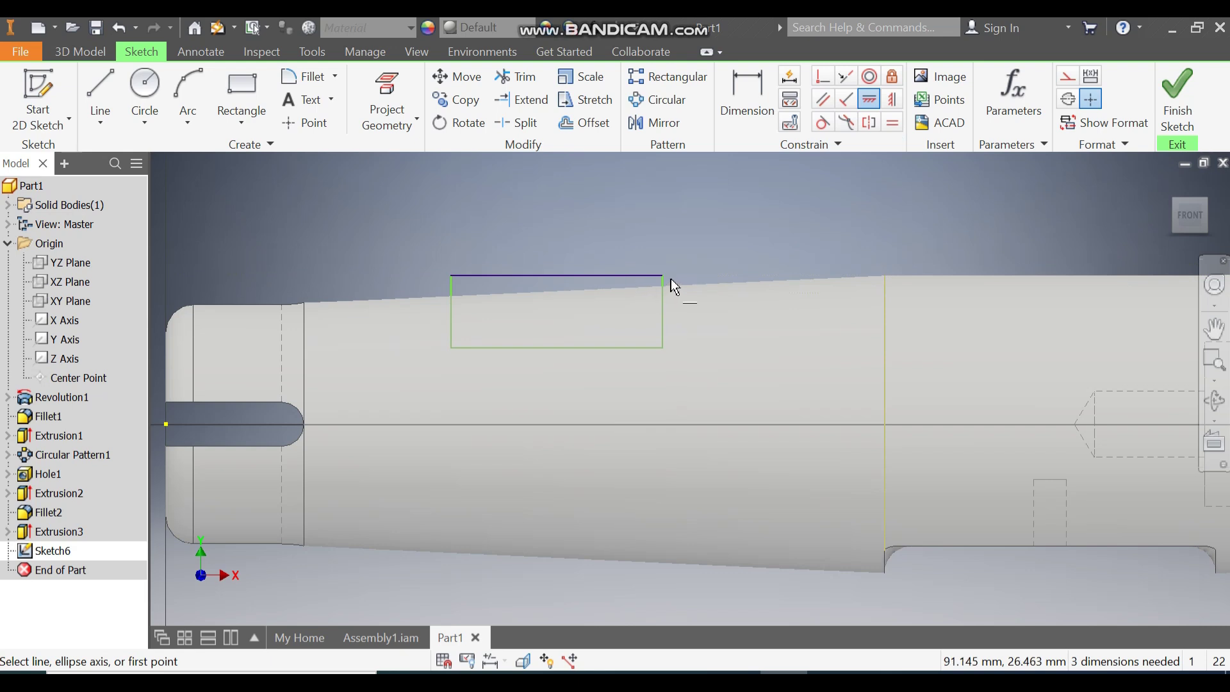
# Dimension the rectangle's height at 18 mm.
pyautogui.click(745, 87)
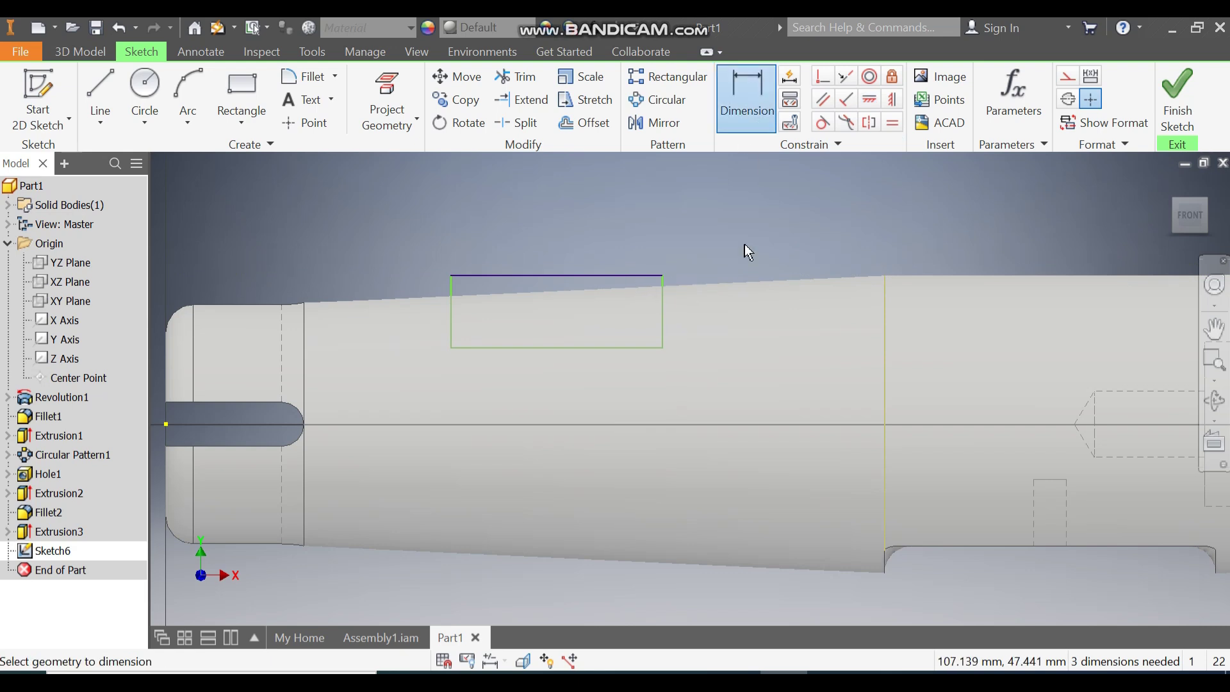
pyautogui.click(664, 306)
pyautogui.click(697, 313)
pyautogui.write('8')
pyautogui.press('Return')
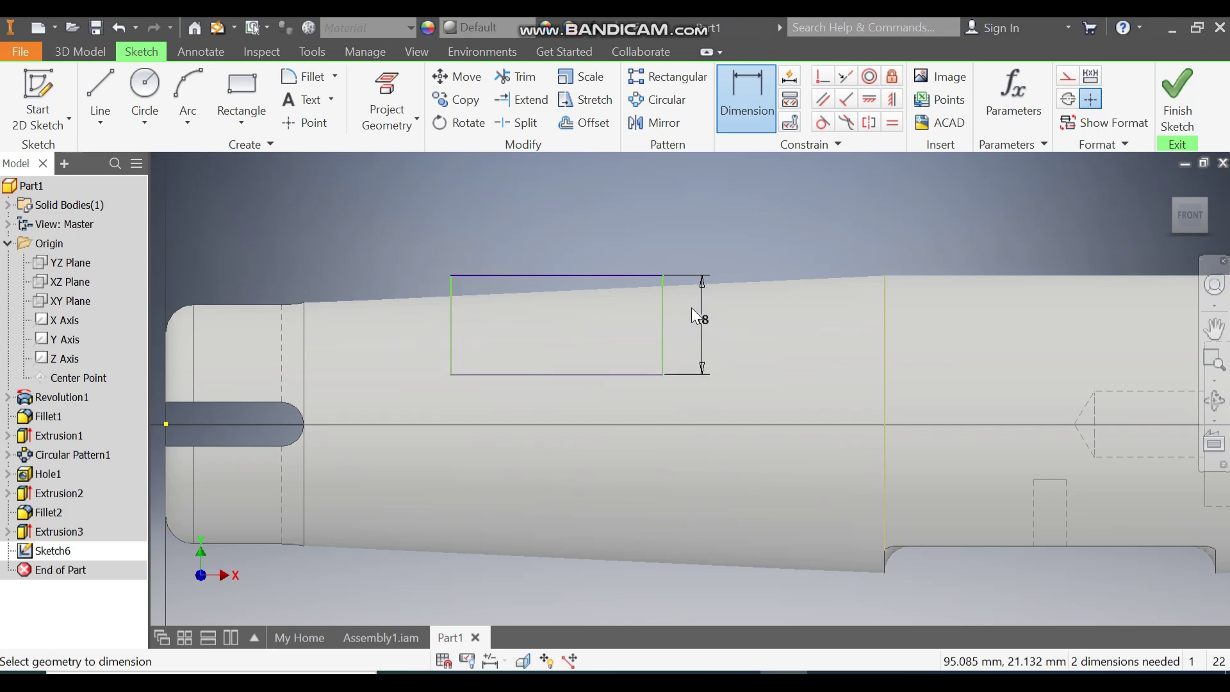
# Dimension the gap between the rectangle's nose-side edge and the projected edge at 20 mm.
pyautogui.click(663, 332)
pyautogui.click(886, 349)
pyautogui.click(823, 244)
pyautogui.write('20')
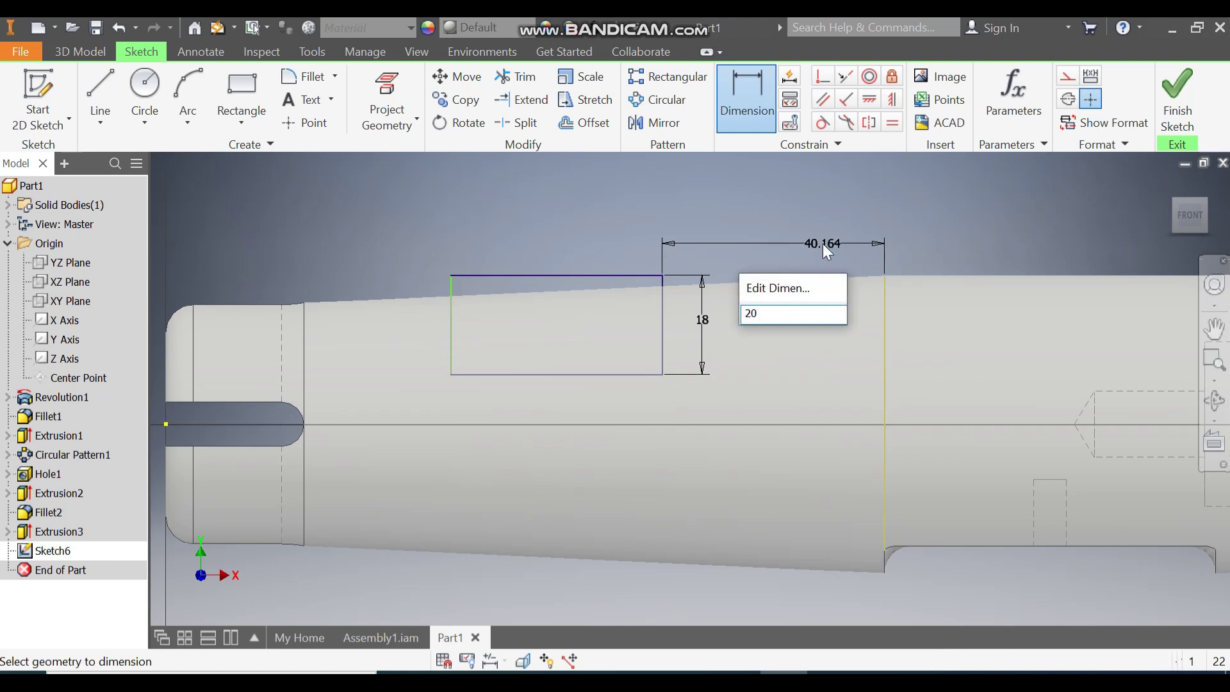
pyautogui.press('Return')
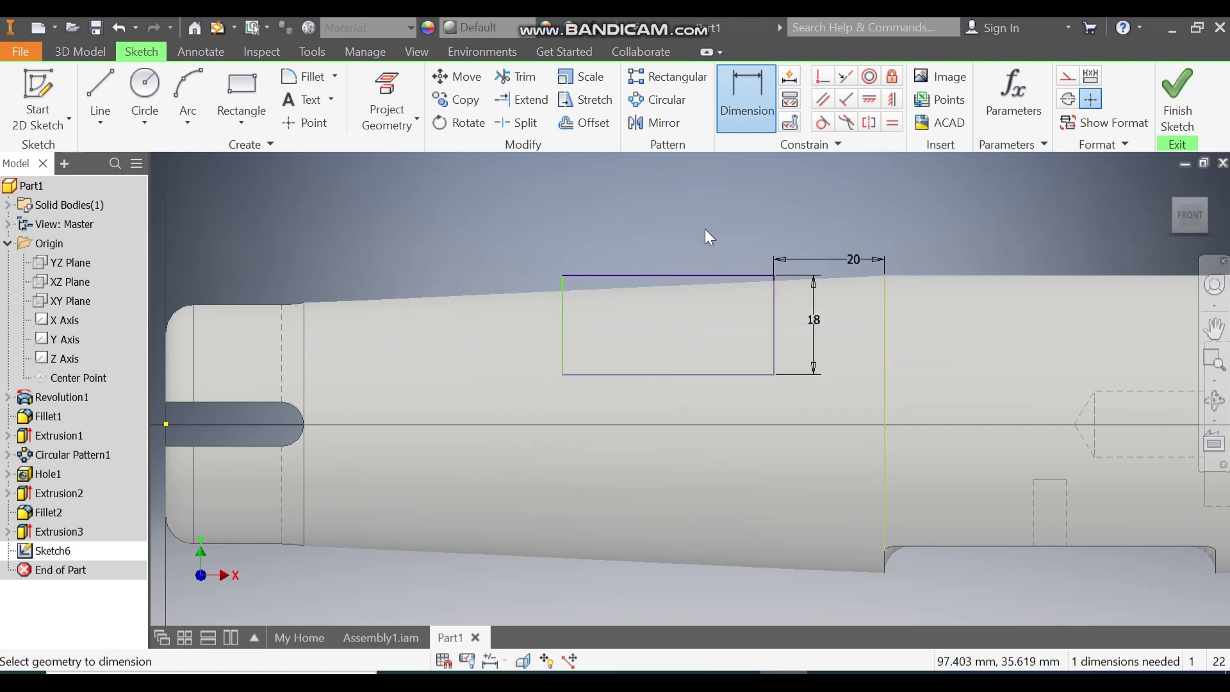
# Dimension the rectangle's length at 50 mm.
pyautogui.click(647, 274)
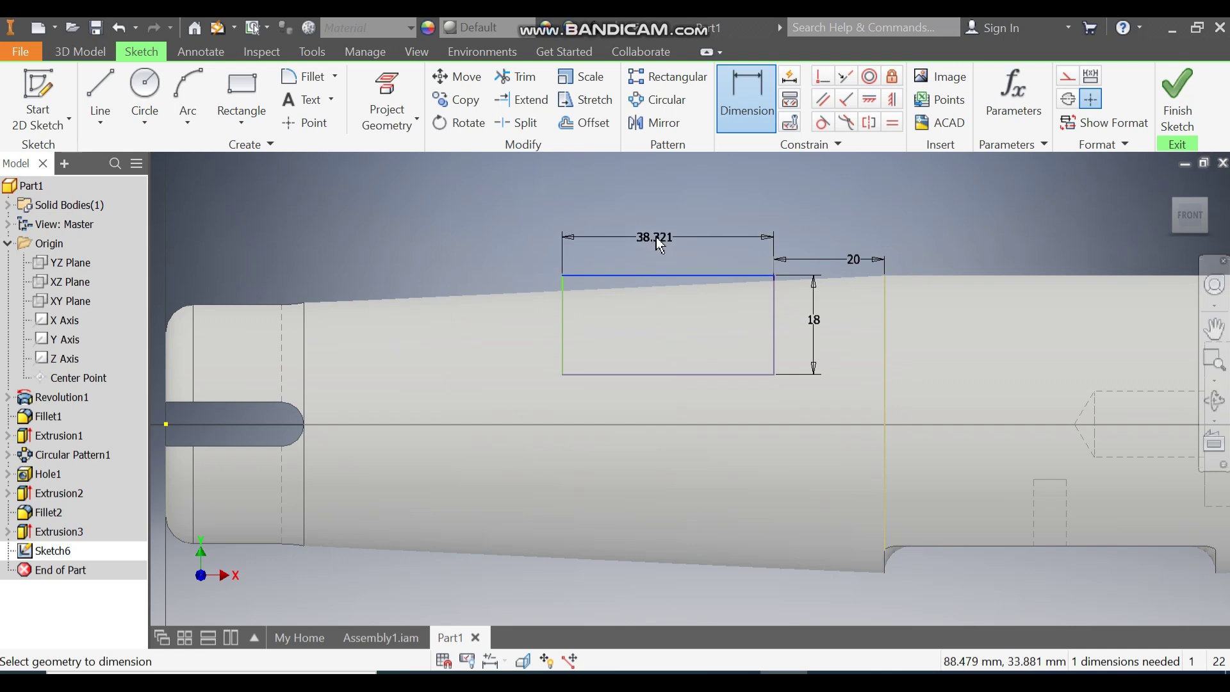
pyautogui.click(659, 239)
pyautogui.write('50')
pyautogui.press('Return')
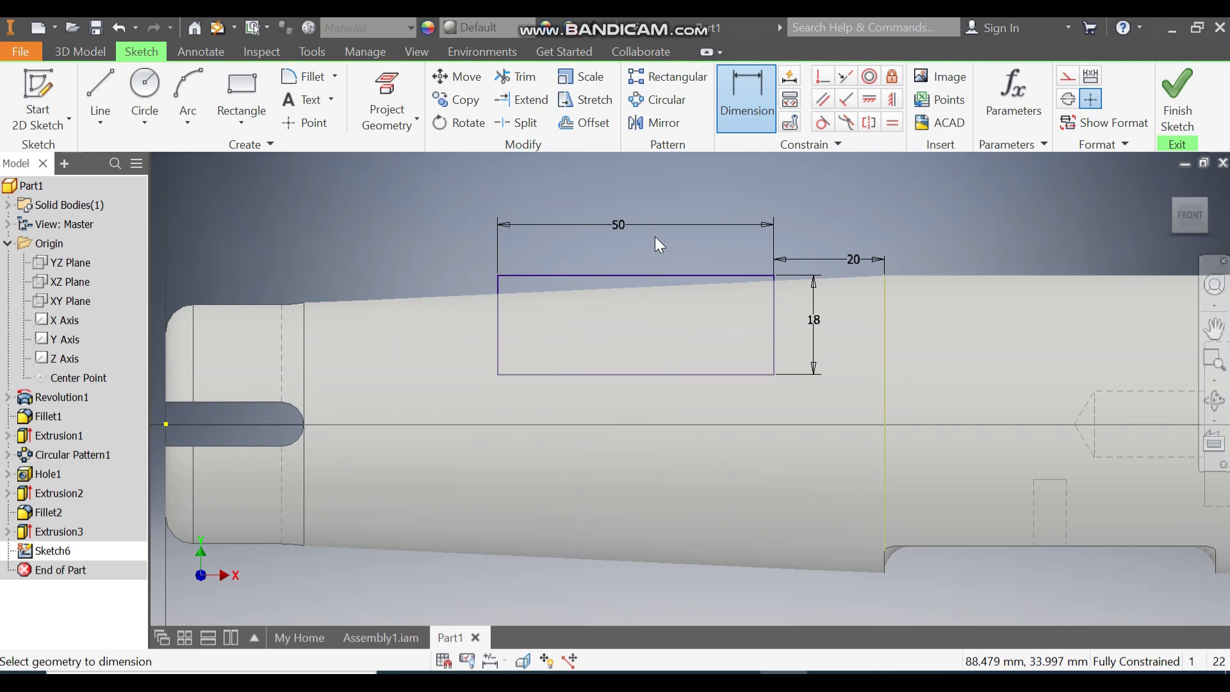
# Finish the sketch and extrude the rectangle as a symmetric cut with All extents through the fuselage's upper side.
pyautogui.click(1178, 102)
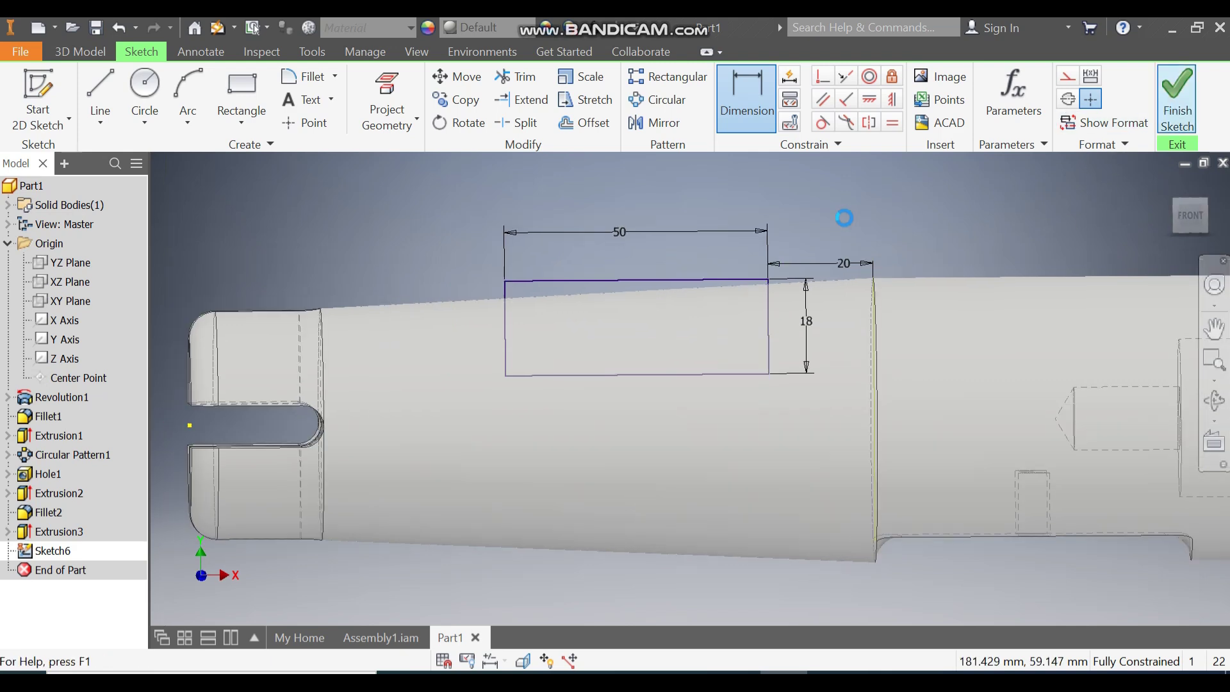
pyautogui.click(101, 96)
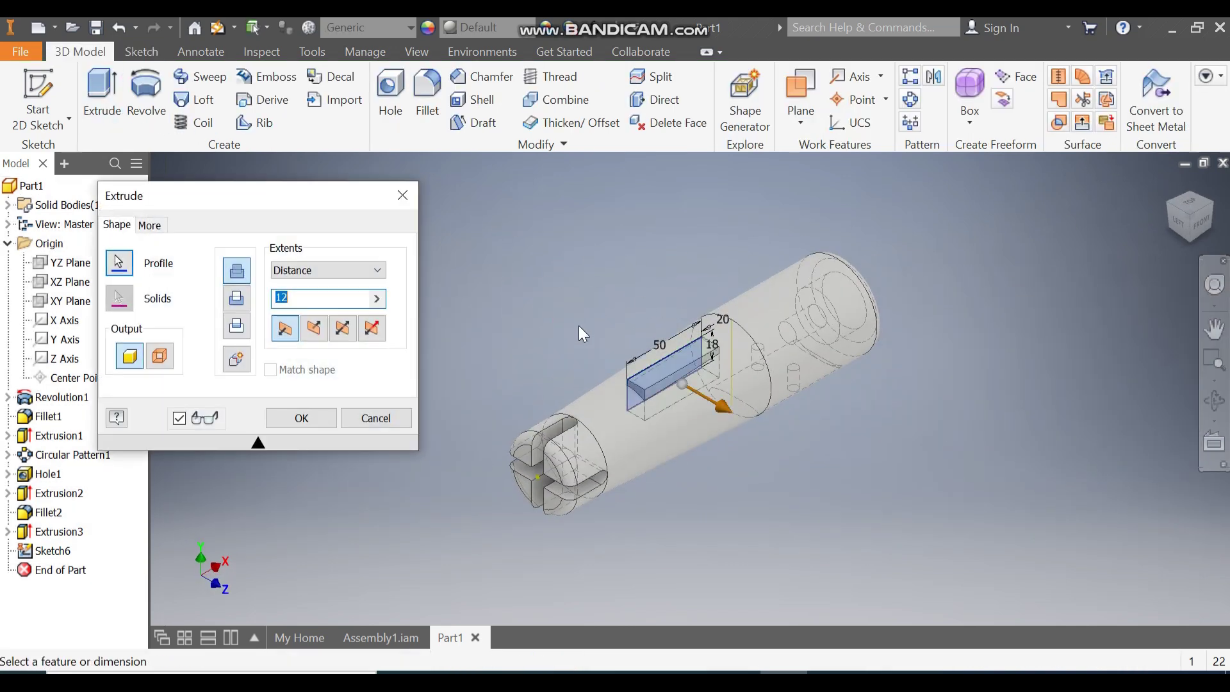
pyautogui.click(341, 330)
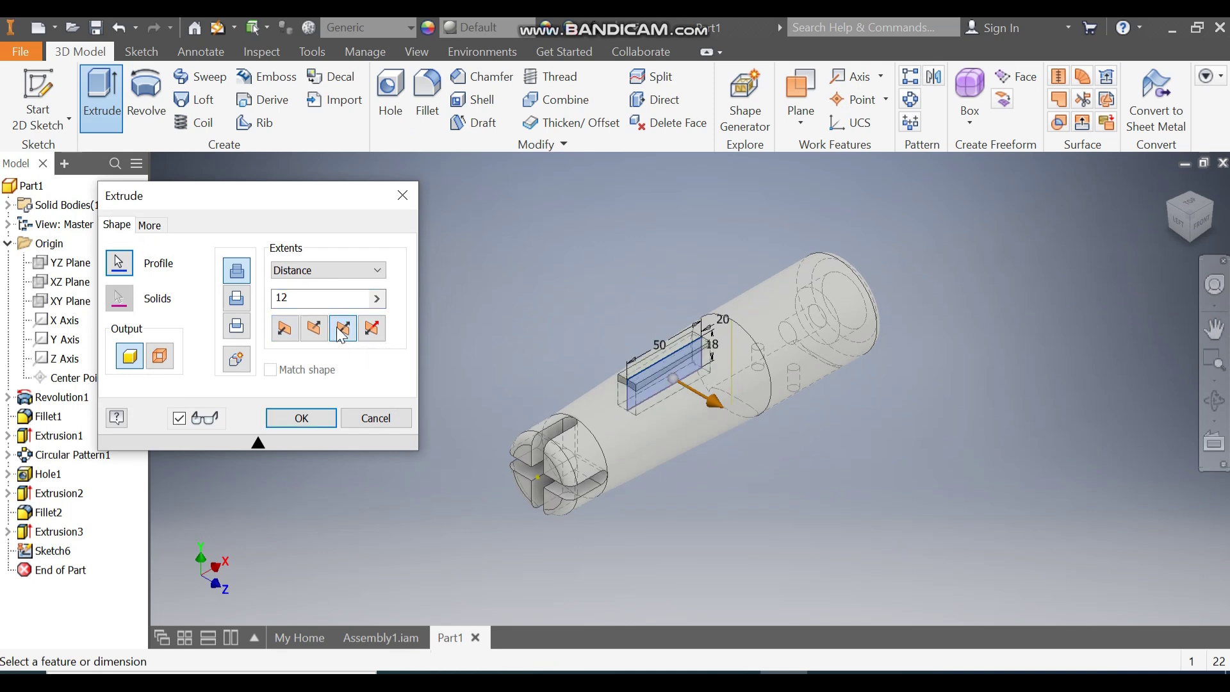
pyautogui.click(302, 270)
pyautogui.click(298, 332)
pyautogui.click(242, 303)
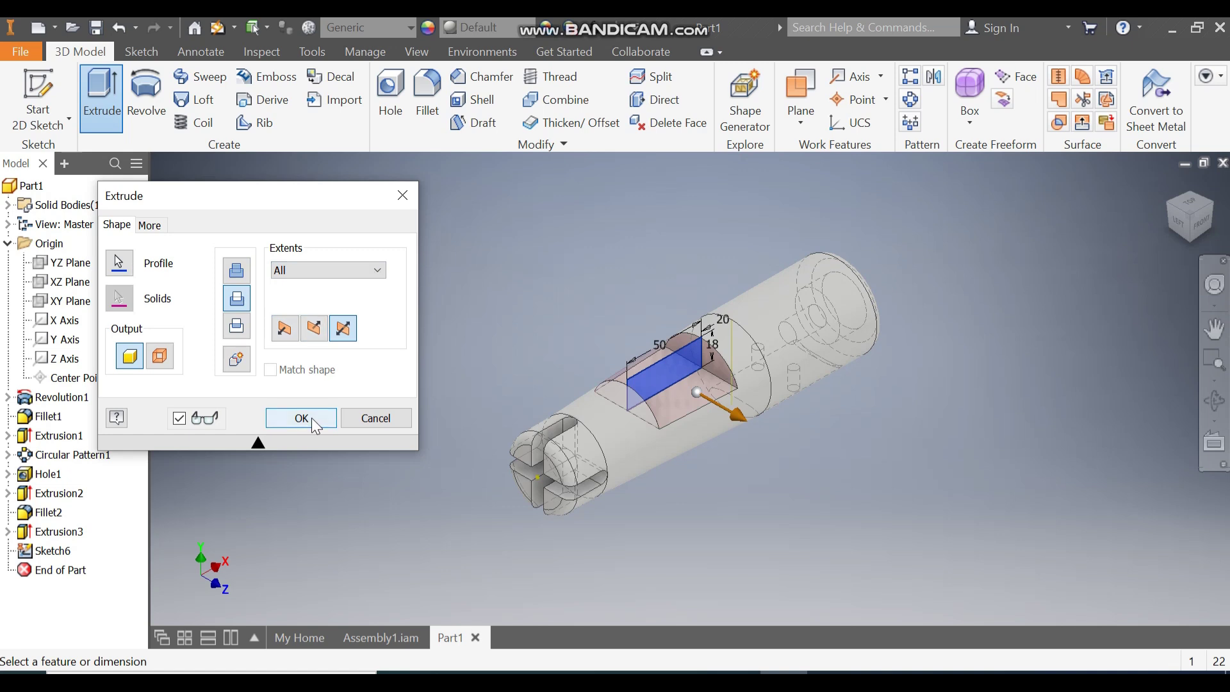
pyautogui.click(312, 418)
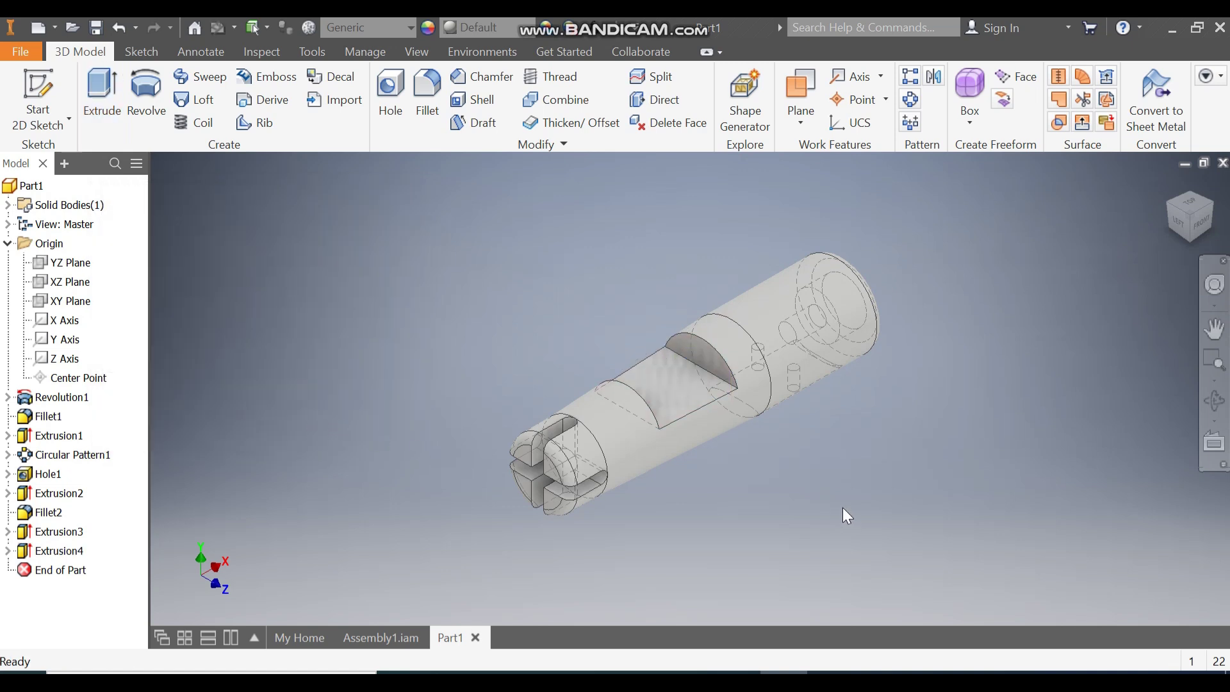
# Fillet the two inner bottom edges at the ends of the cockpit cutout with a 10 mm radius.
pyautogui.click(433, 117)
pyautogui.click(163, 212)
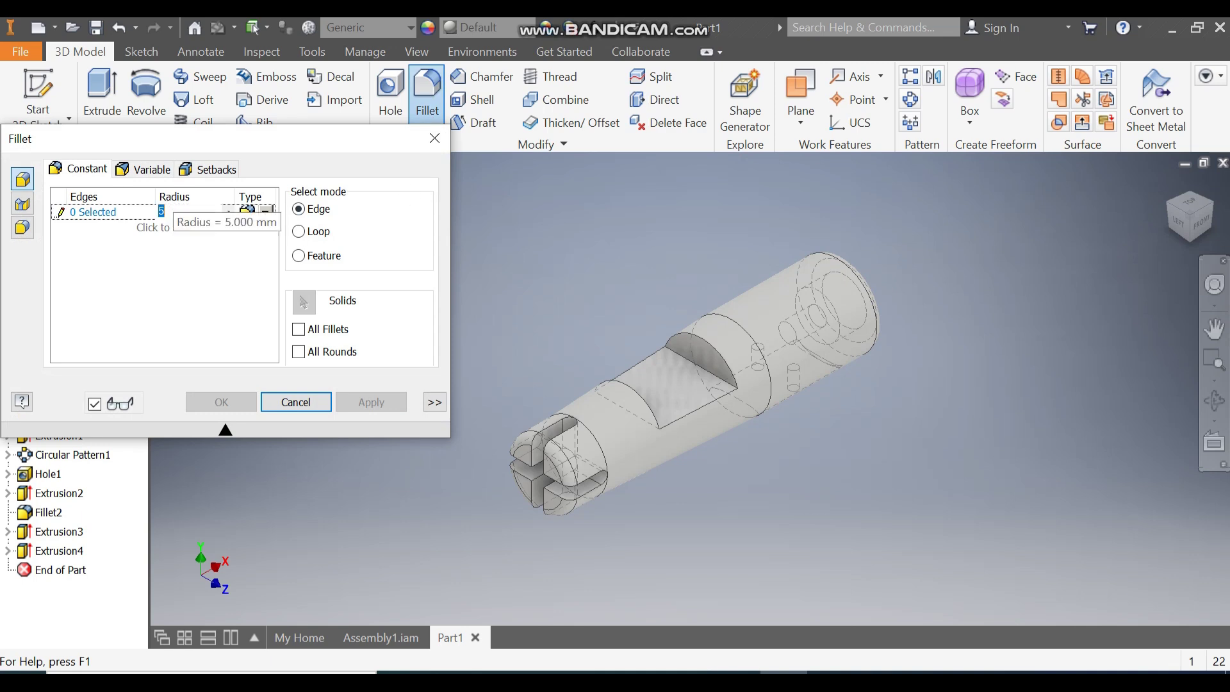
pyautogui.write('10')
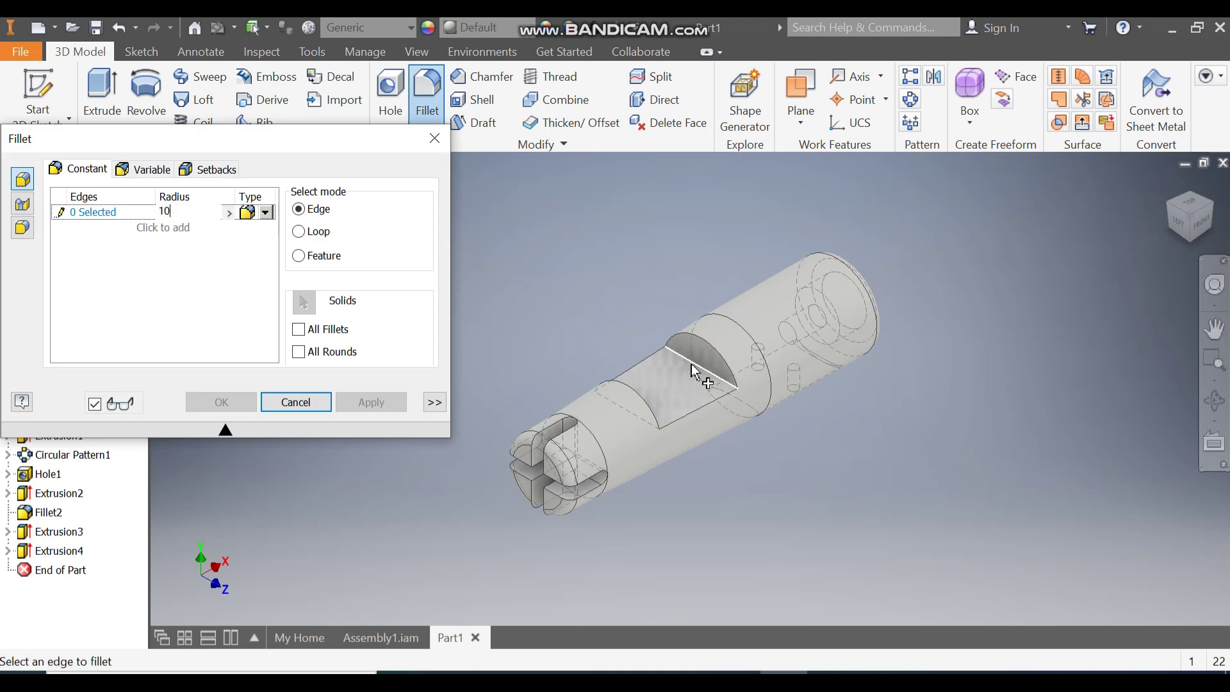
pyautogui.click(708, 377)
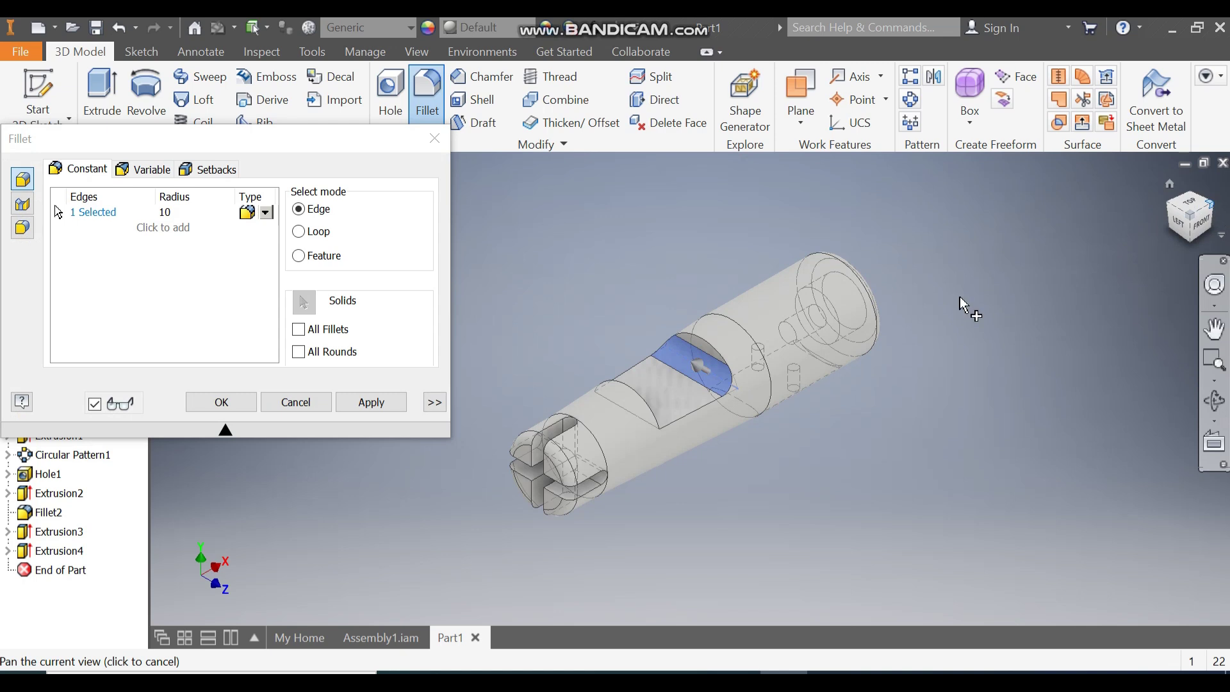
pyautogui.click(1213, 215)
pyautogui.click(638, 325)
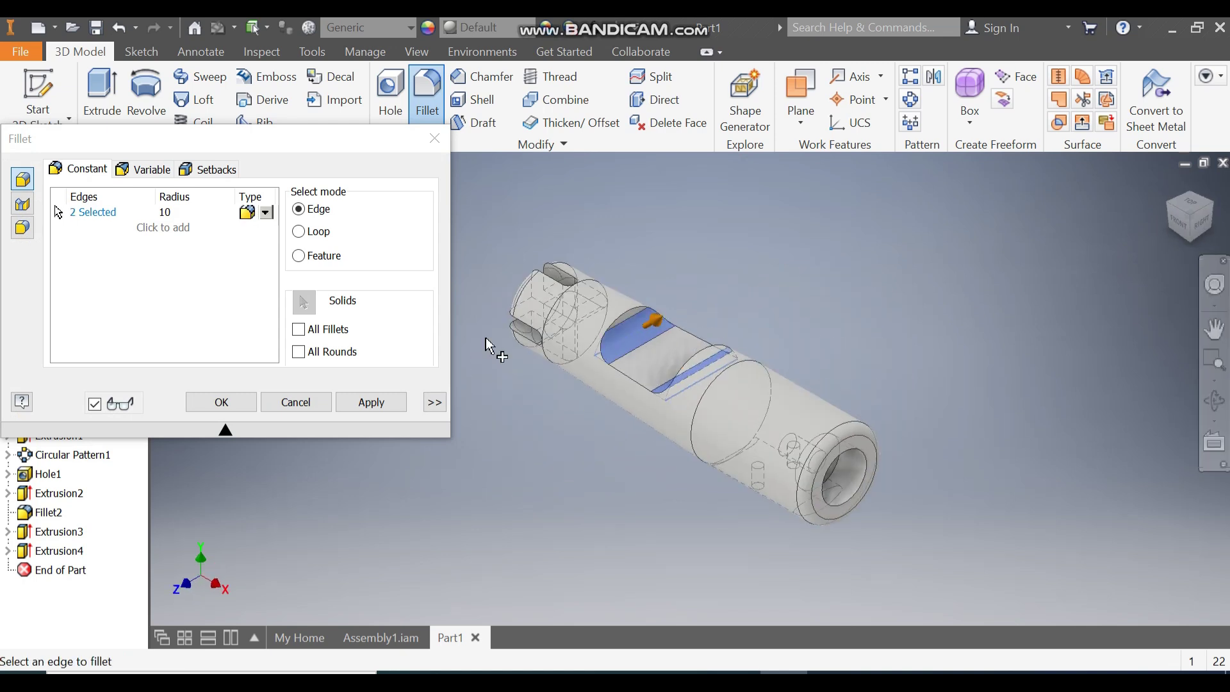
pyautogui.click(251, 400)
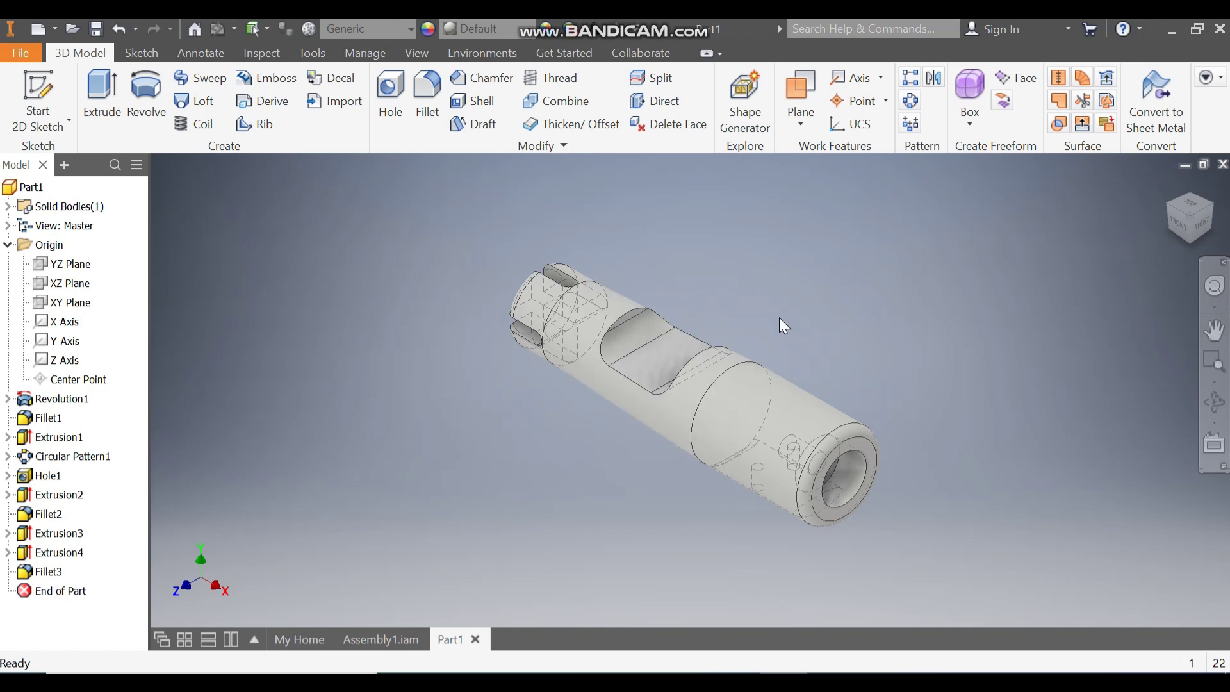
# Sketch a 24 mm diameter circle on the flat floor of the cockpit cutout.
pyautogui.click(667, 352)
pyautogui.press('s')
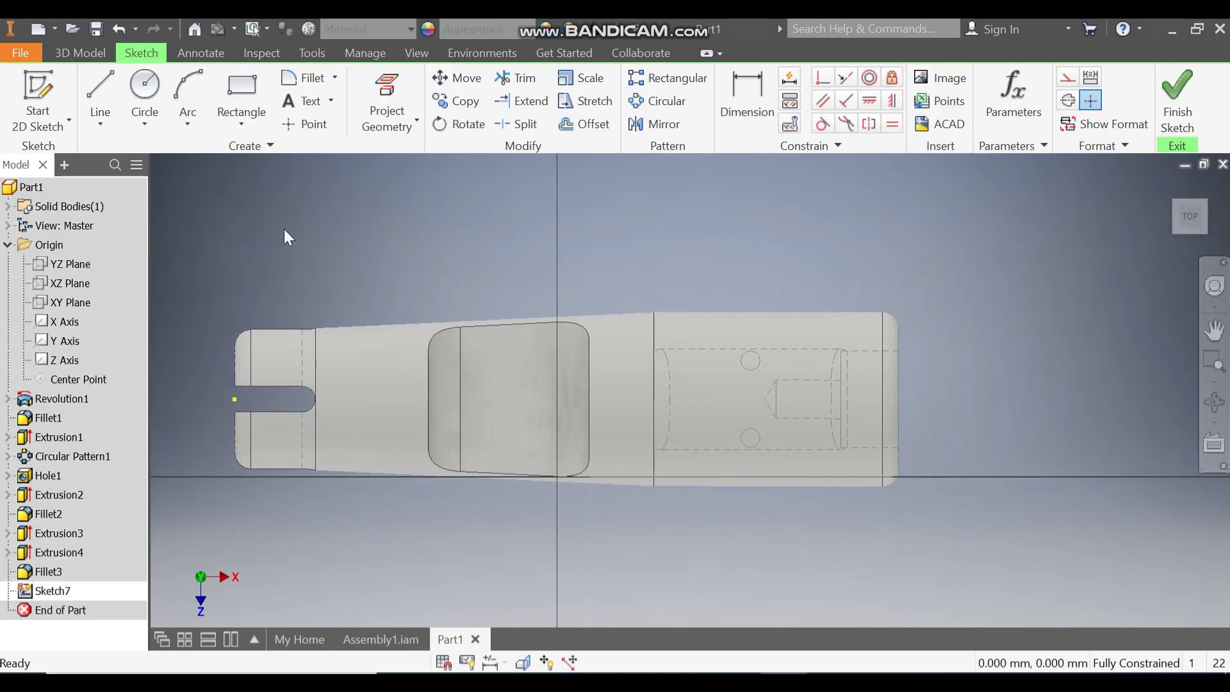
pyautogui.click(145, 87)
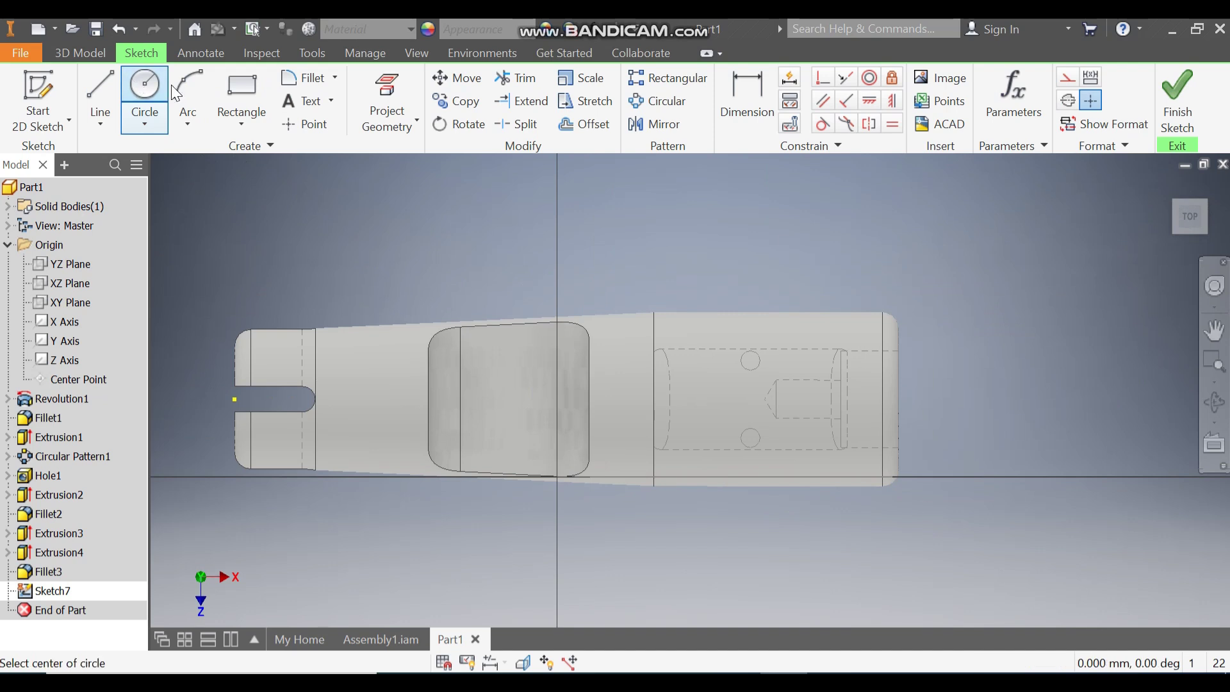
pyautogui.click(509, 399)
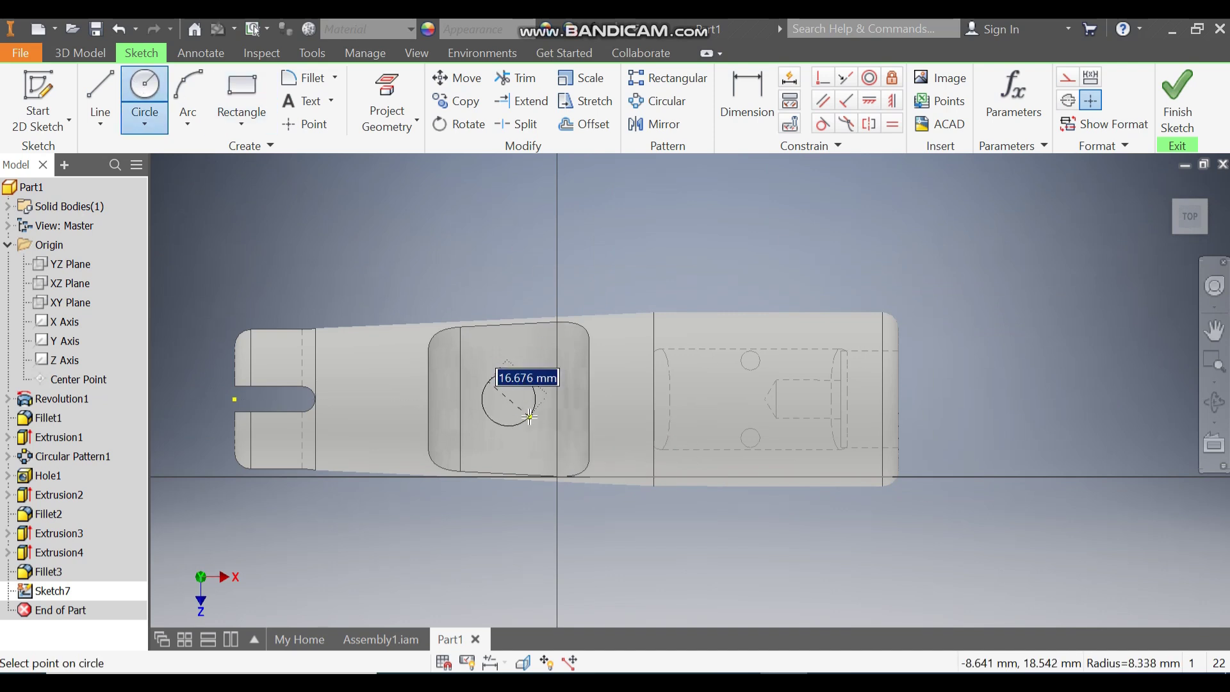
pyautogui.write('24')
pyautogui.press('Return')
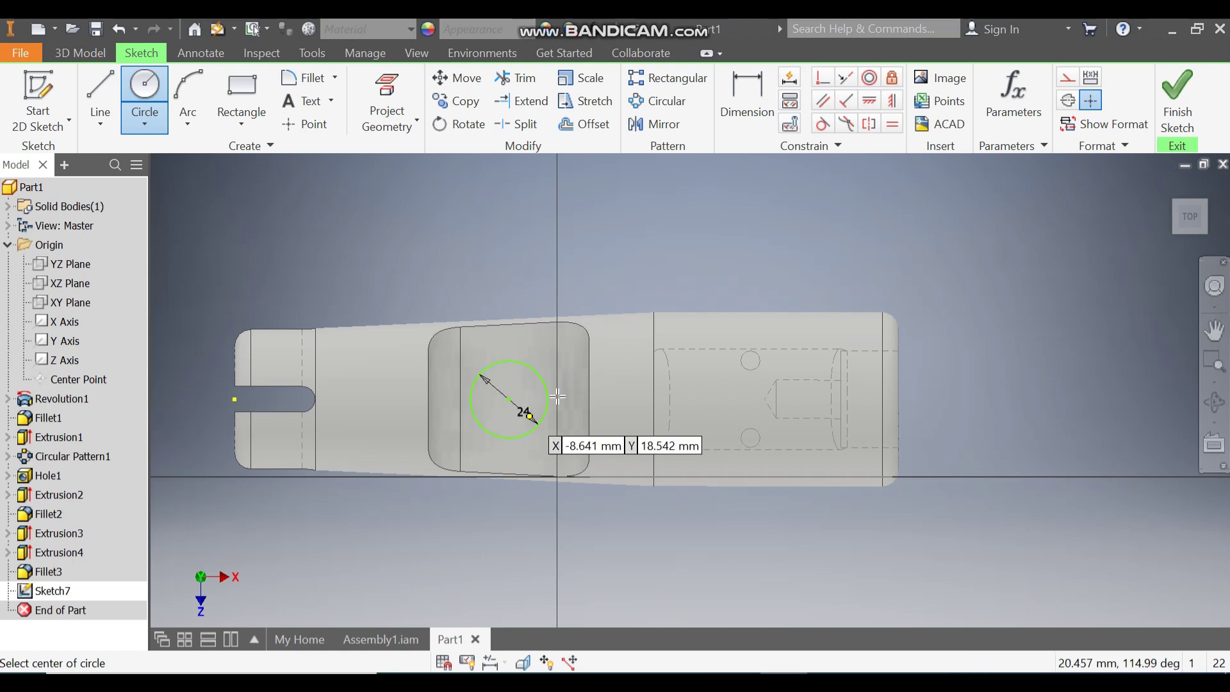
# Dimension the circle's center at 45 mm from the fuselage's edge on the nose side of the cutout.
pyautogui.click(743, 86)
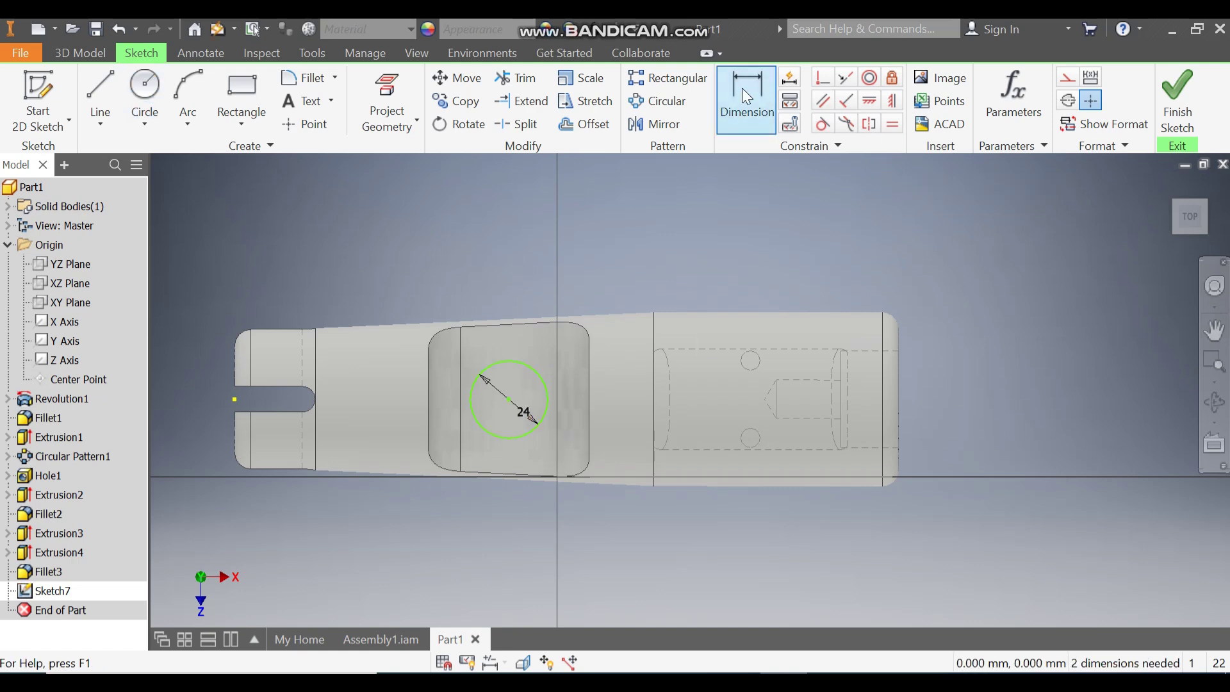
pyautogui.click(654, 340)
pyautogui.click(541, 378)
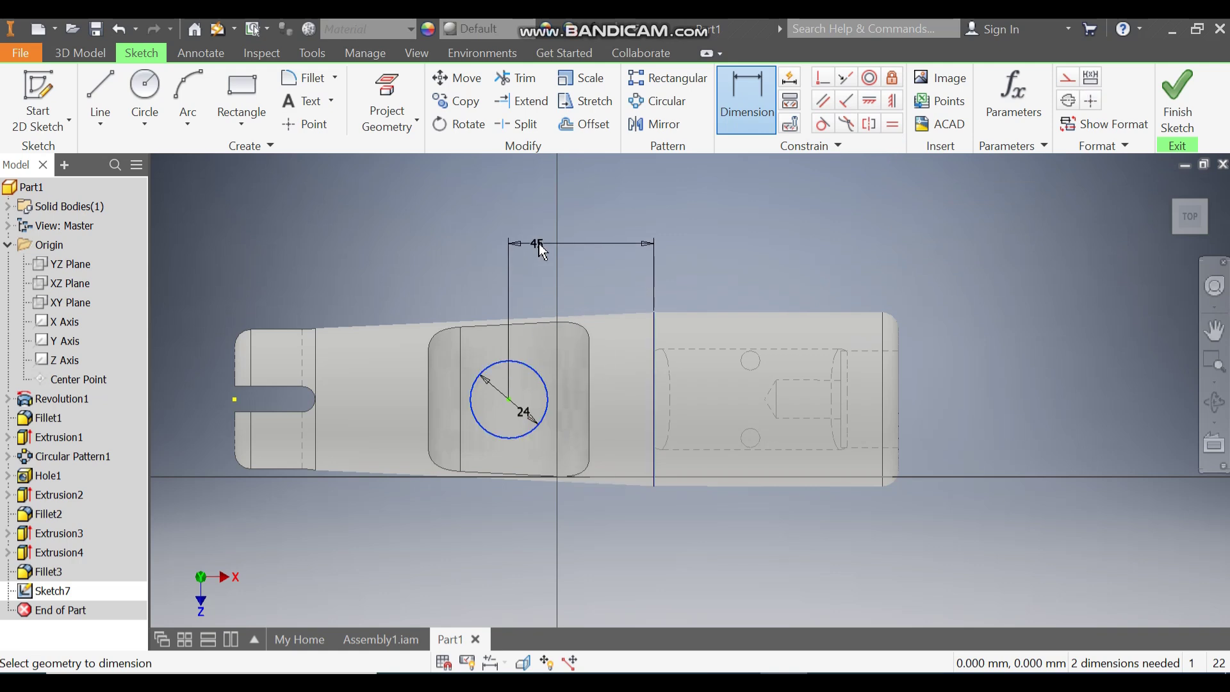
pyautogui.click(541, 248)
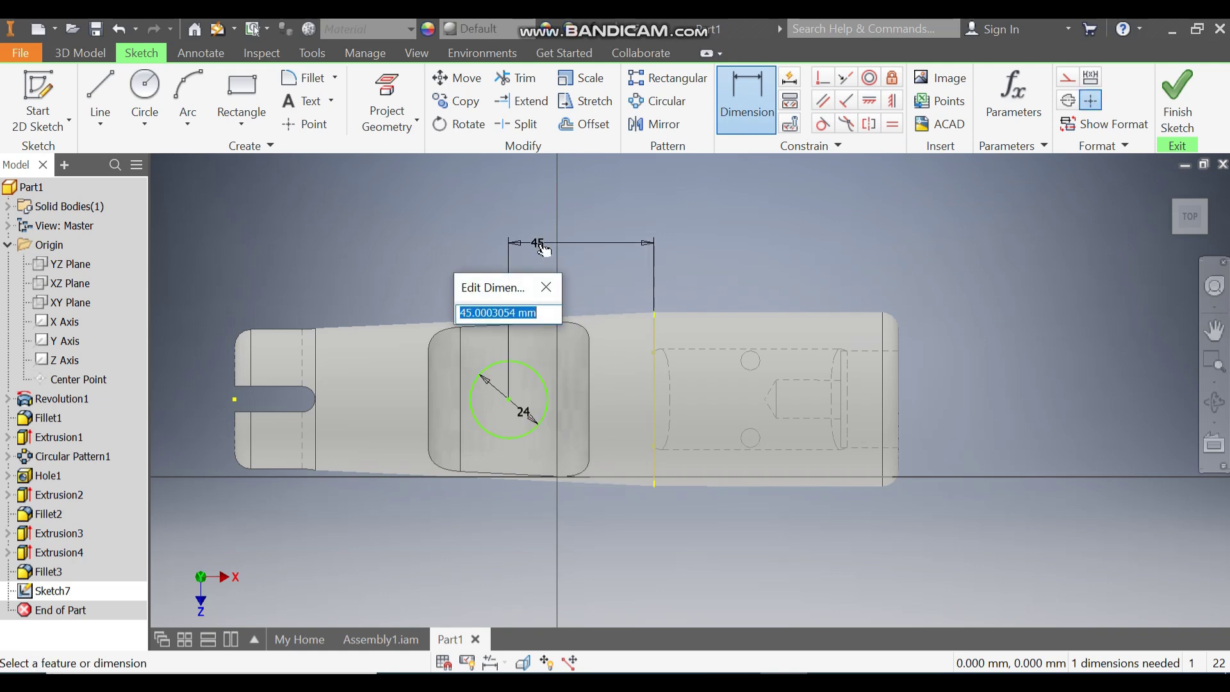
pyautogui.press('Return')
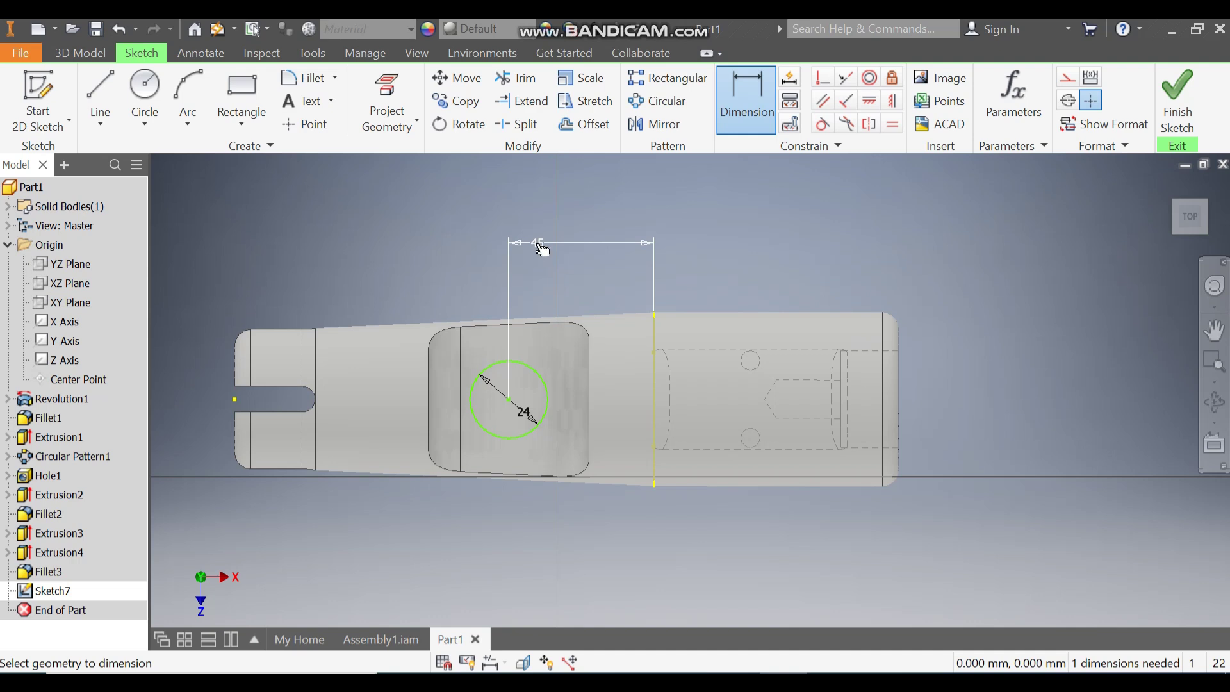
pyautogui.doubleClick(539, 244)
pyautogui.click(535, 314)
pyautogui.moveTo(535, 314); pyautogui.dragTo(427, 322)
pyautogui.write('45')
pyautogui.press('Return')
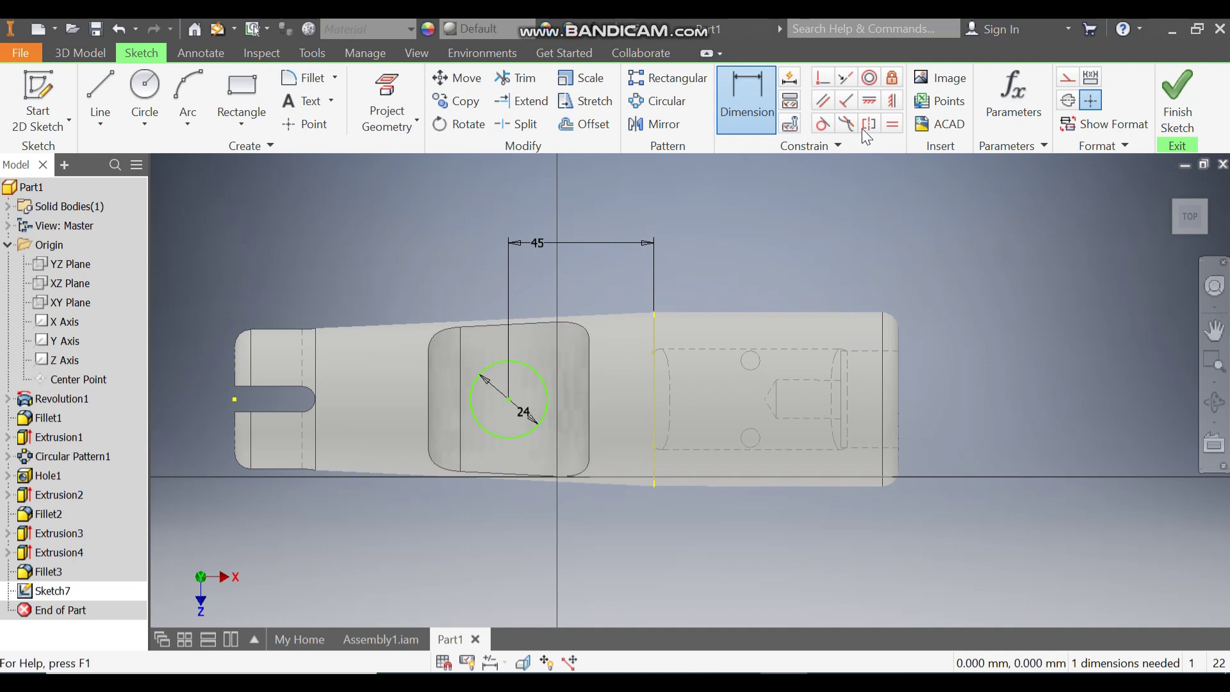
# Align the circle's center horizontally with the projected center point at the tail end and finish the sketch.
pyautogui.click(870, 101)
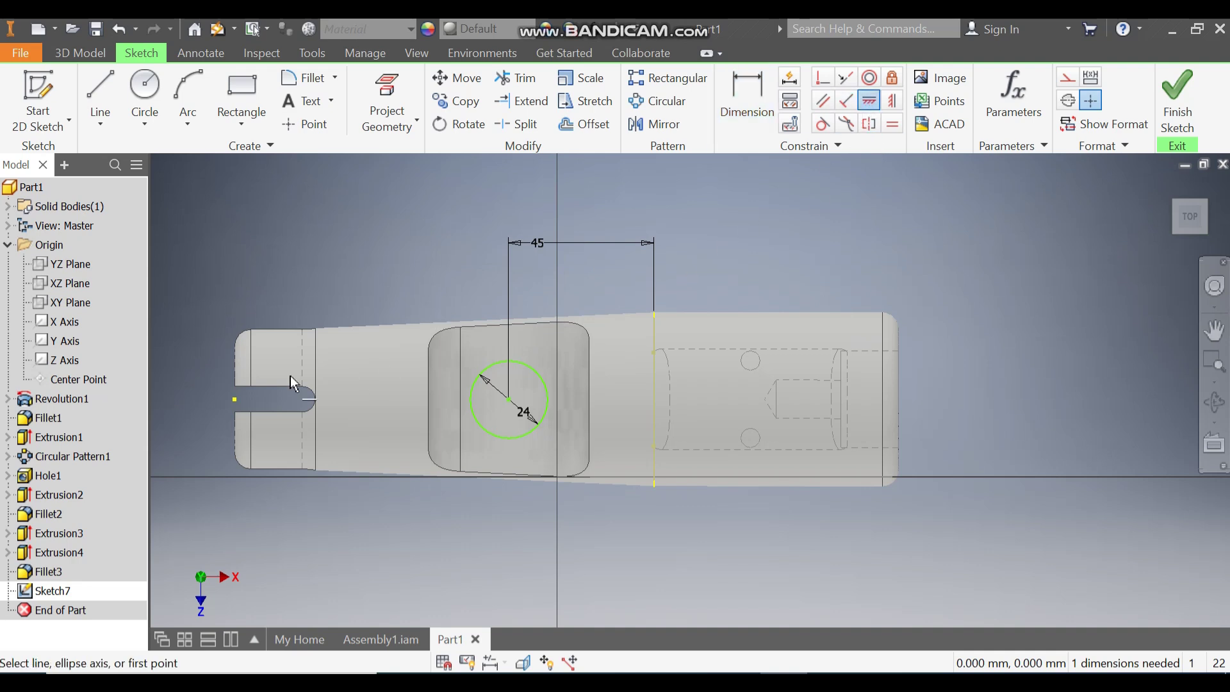
pyautogui.click(235, 399)
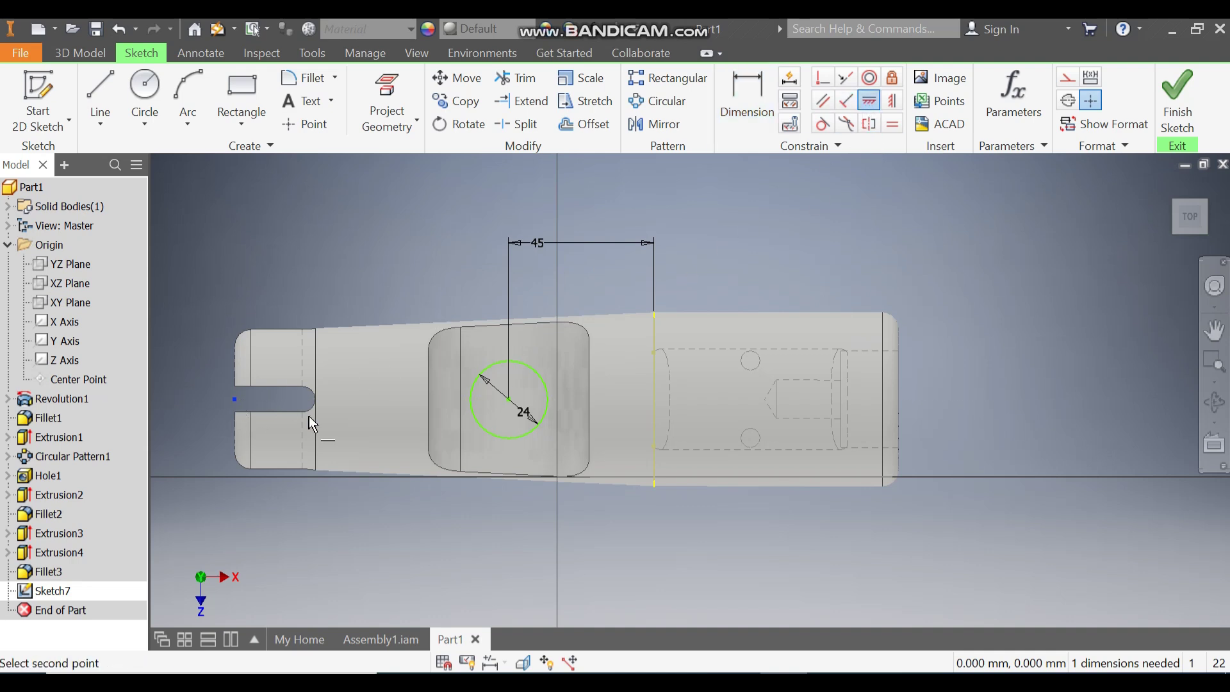
pyautogui.click(509, 399)
pyautogui.click(1178, 96)
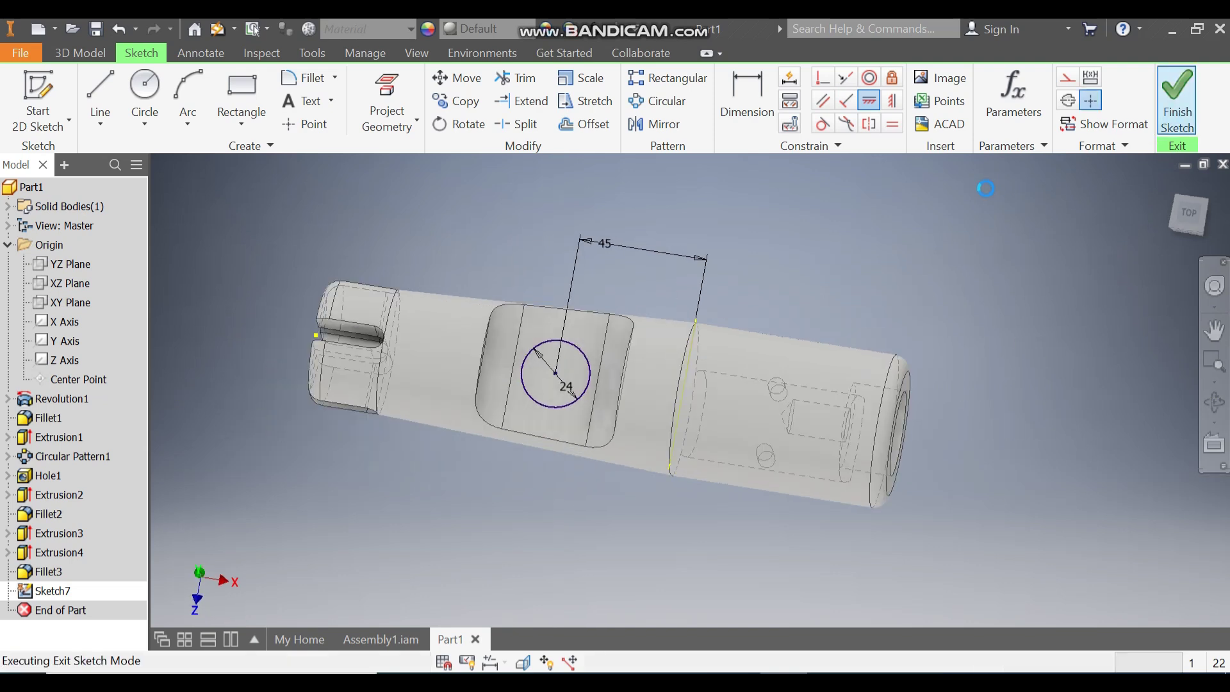
# Extrude the circle as a 16 mm deep cut down into the cockpit floor.
pyautogui.click(99, 91)
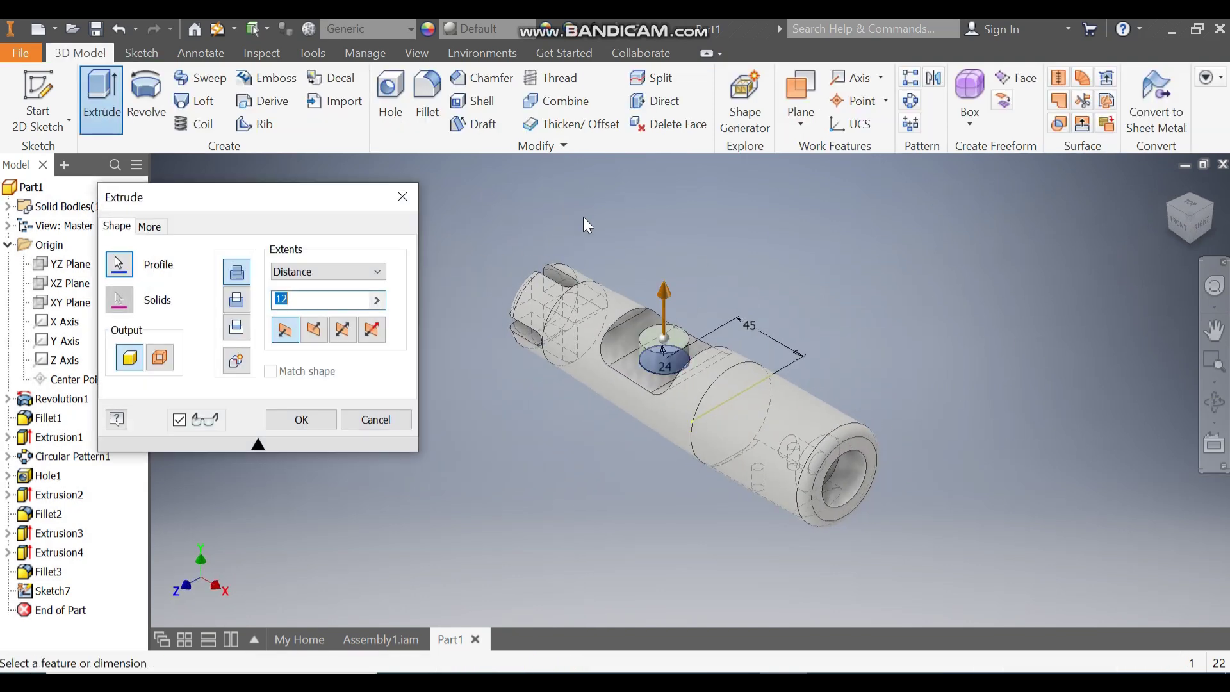
pyautogui.click(315, 332)
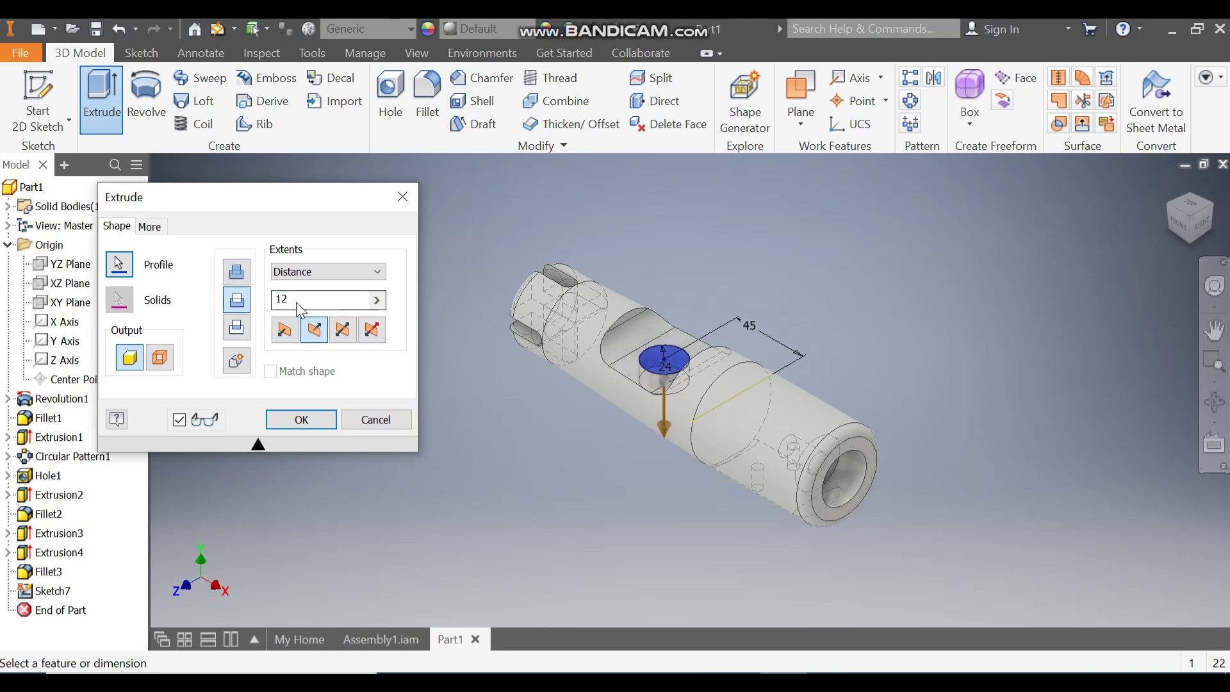
pyautogui.write('16')
pyautogui.click(318, 423)
# Apply the Canary appearance to the whole fuselage part.
pyautogui.scroll(3, 668, 495)
pyautogui.moveTo(627, 517); pyautogui.dragTo(608, 528, button='middle')
pyautogui.click(505, 33)
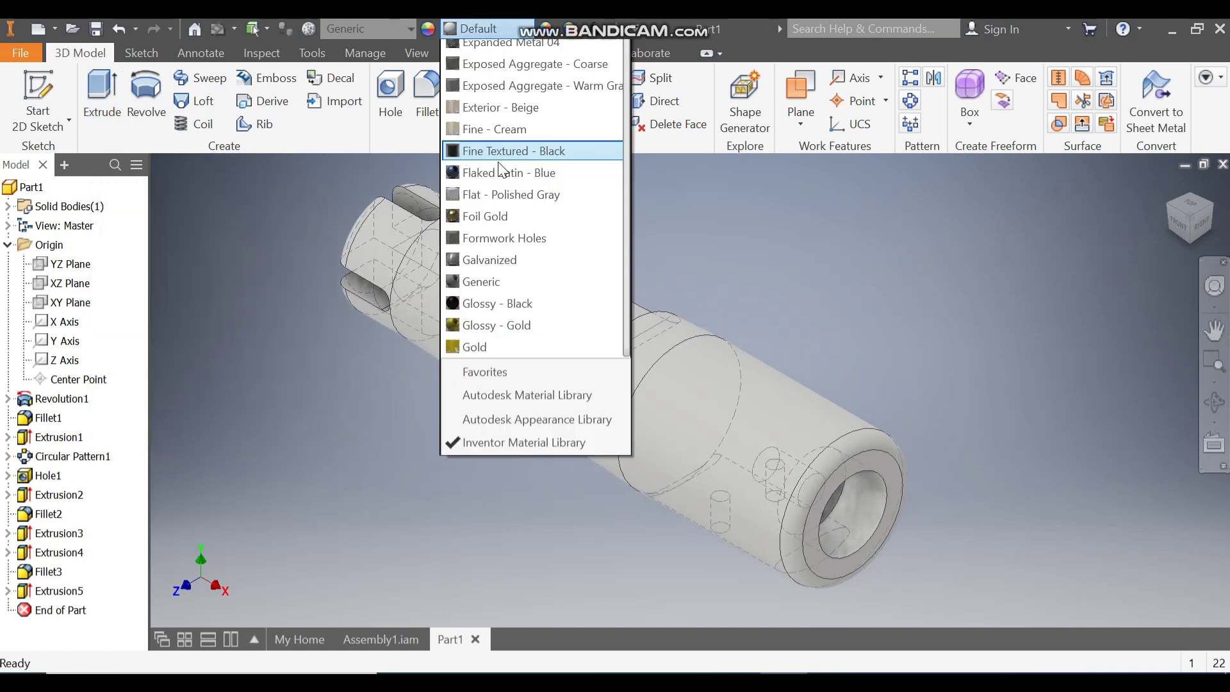
pyautogui.scroll(7, 507, 184)
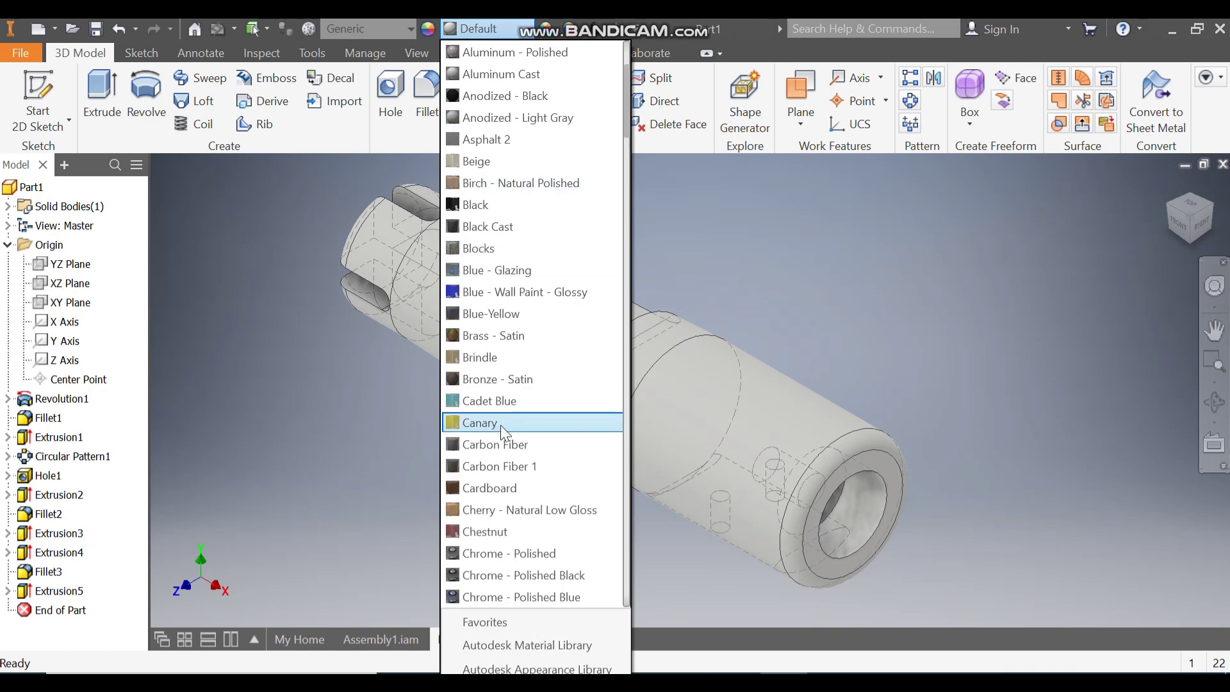
pyautogui.press('Escape')
pyautogui.moveTo(698, 239); pyautogui.dragTo(732, 248, button='middle')
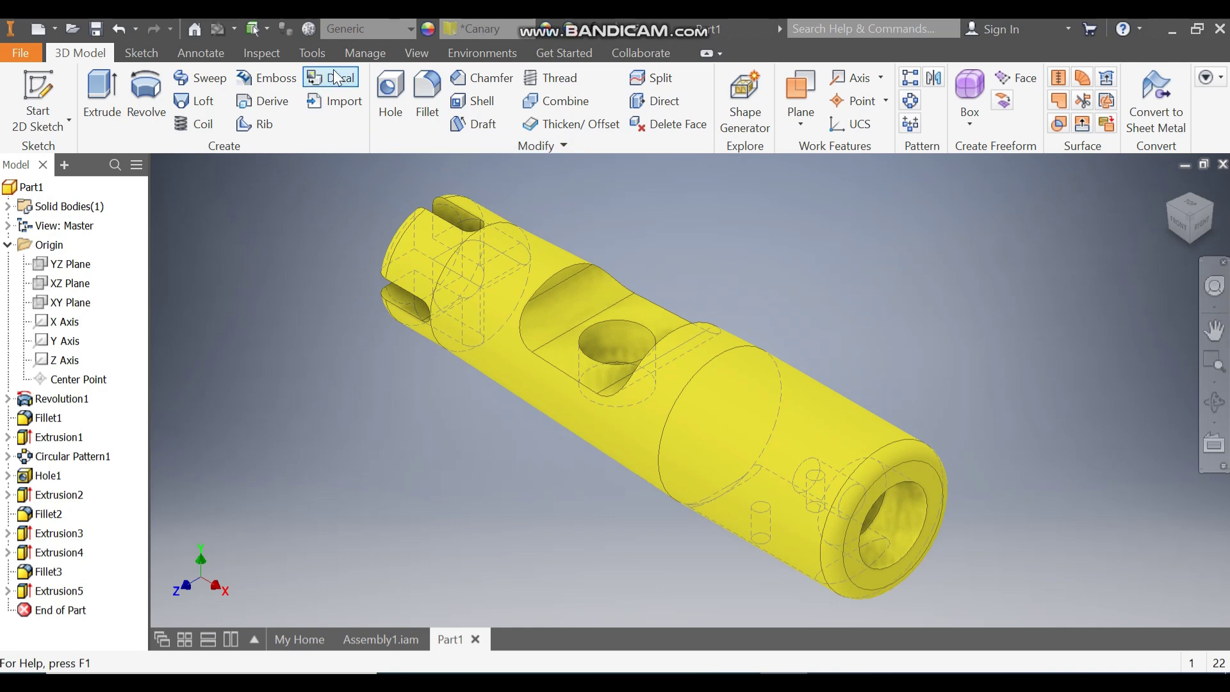
# Change the model's visual style to Shaded with Edges and return to the modeling tools.
pyautogui.click(417, 54)
pyautogui.click(221, 123)
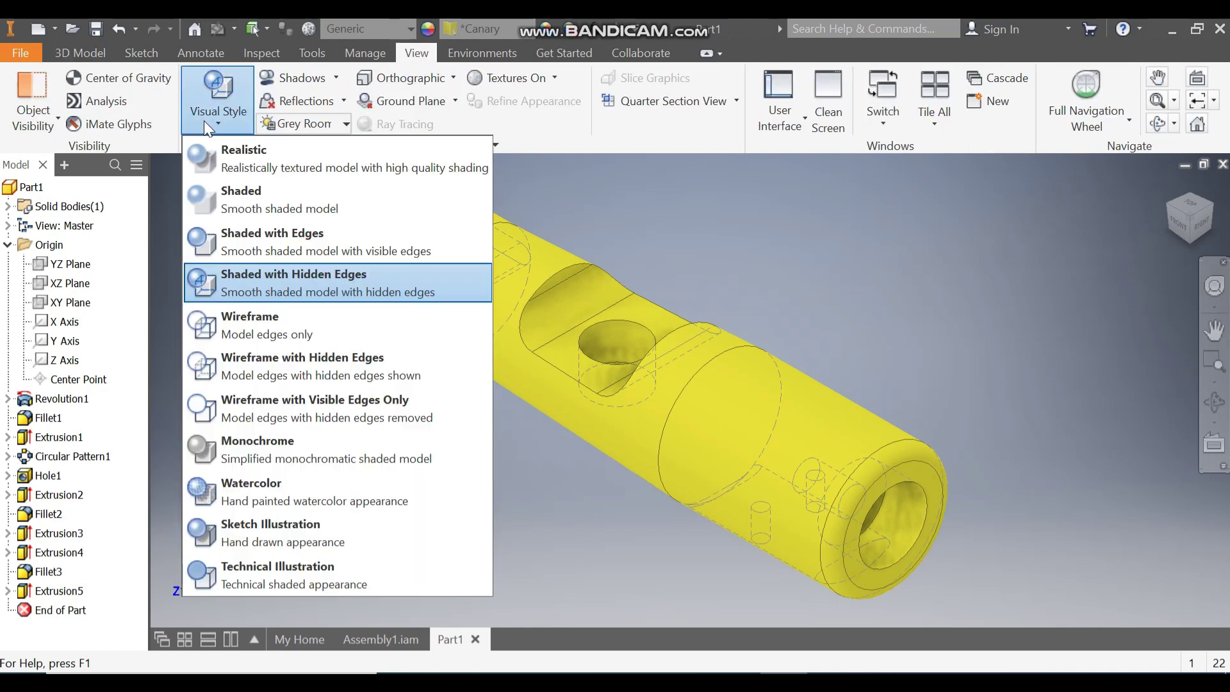
pyautogui.click(260, 236)
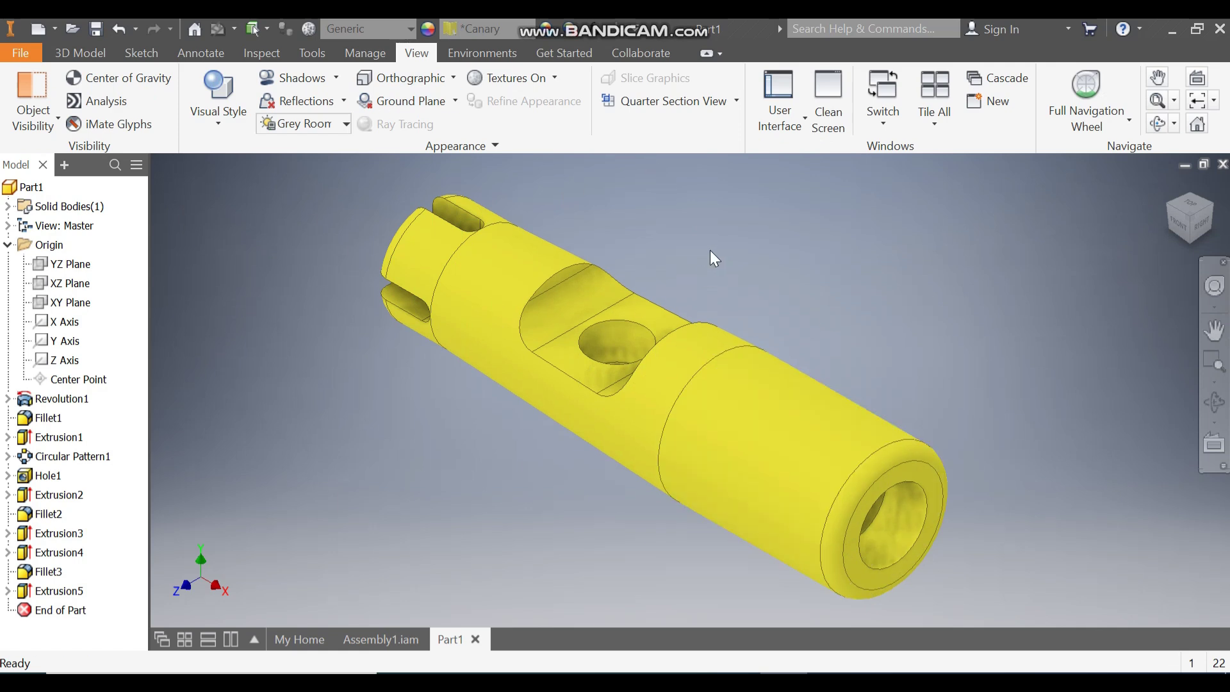
pyautogui.click(84, 55)
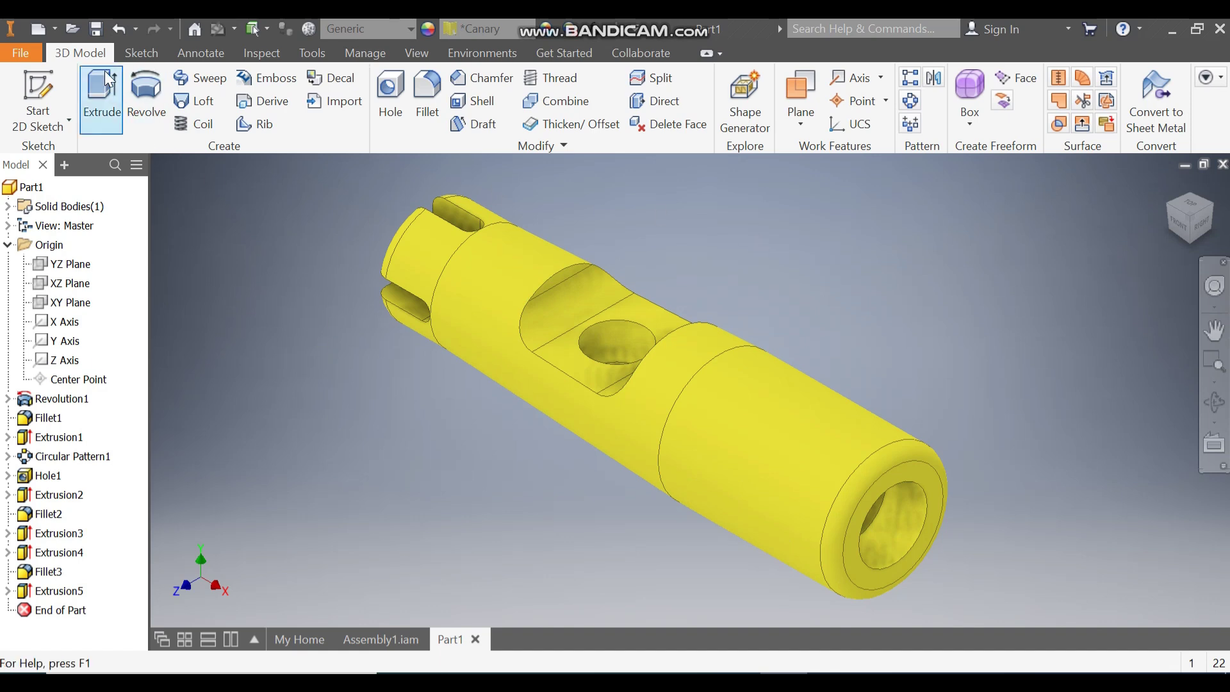
# Start saving the part, create a folder named "assy toy plne" inside 02-11, and open it as the save location.
pyautogui.click(96, 28)
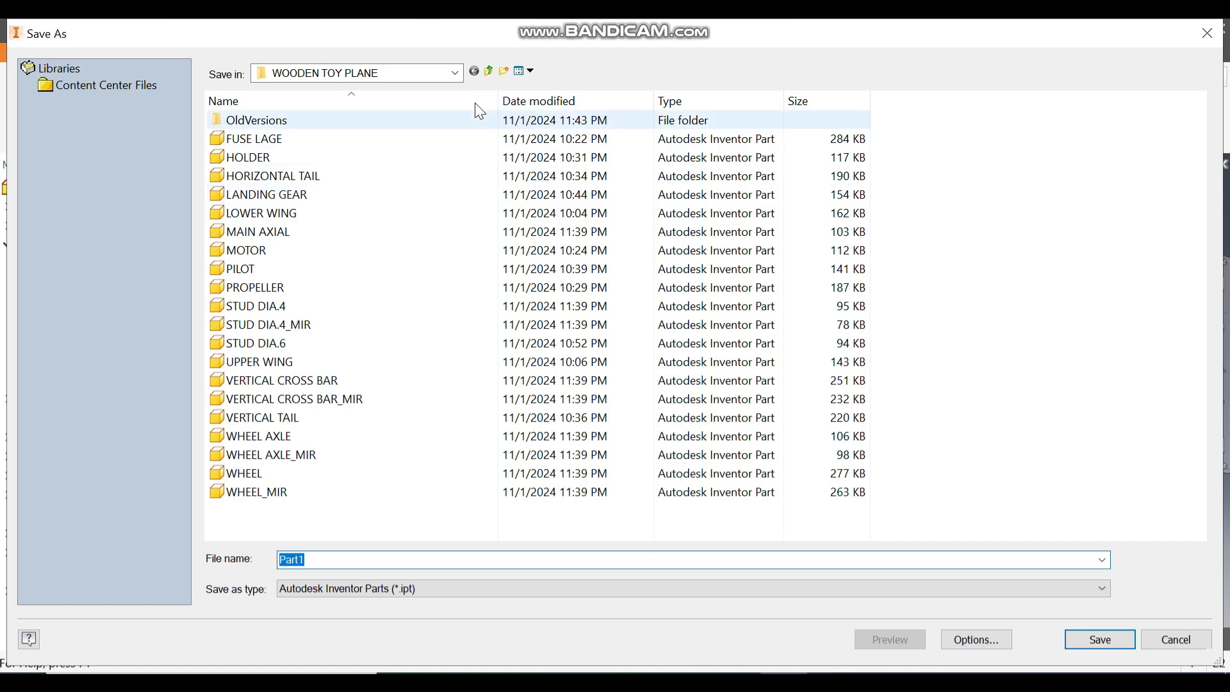
pyautogui.click(491, 72)
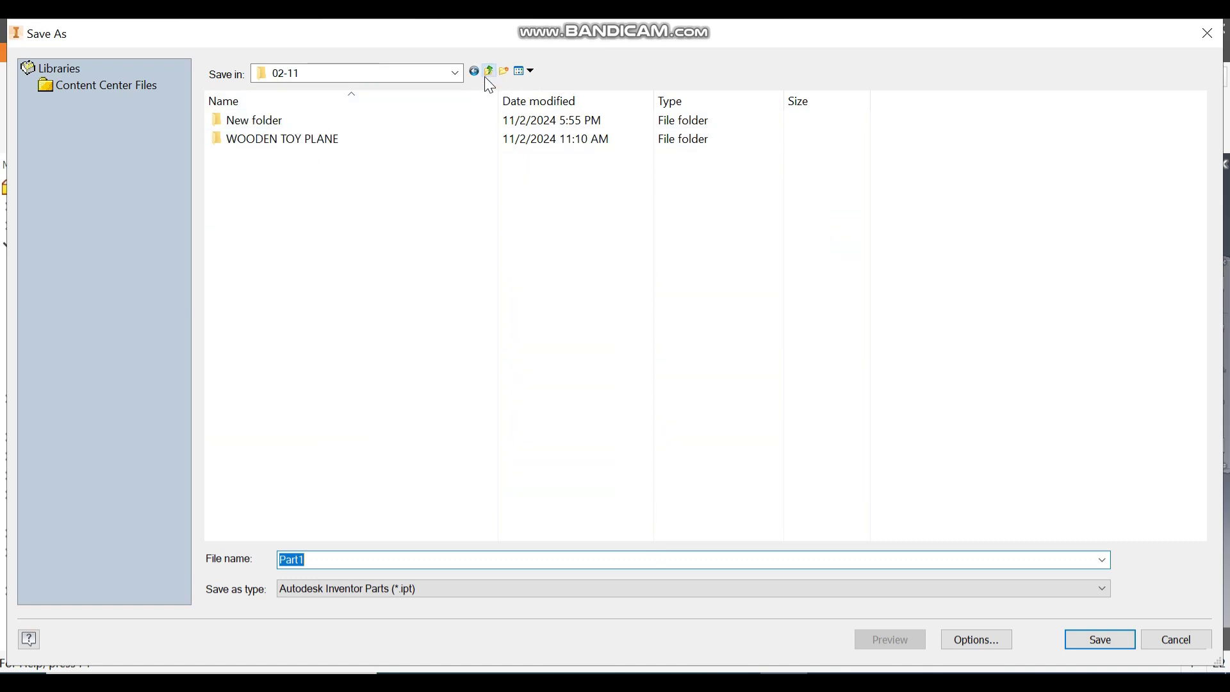
pyautogui.click(504, 71)
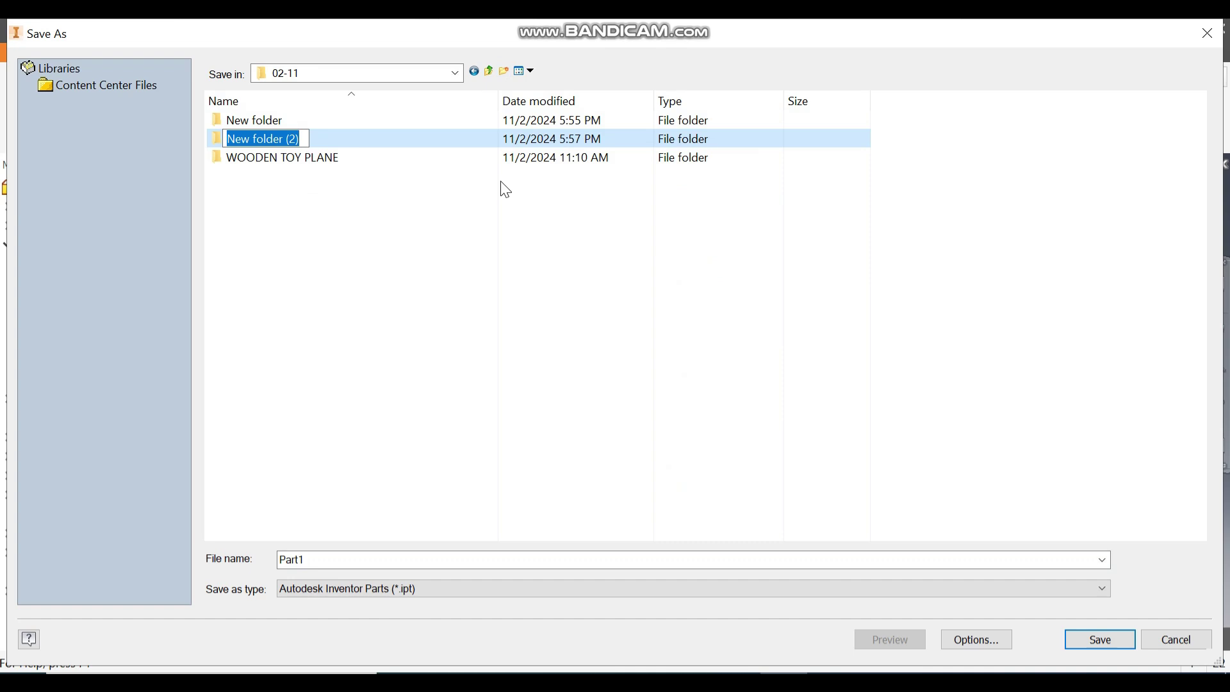
pyautogui.write('ass')
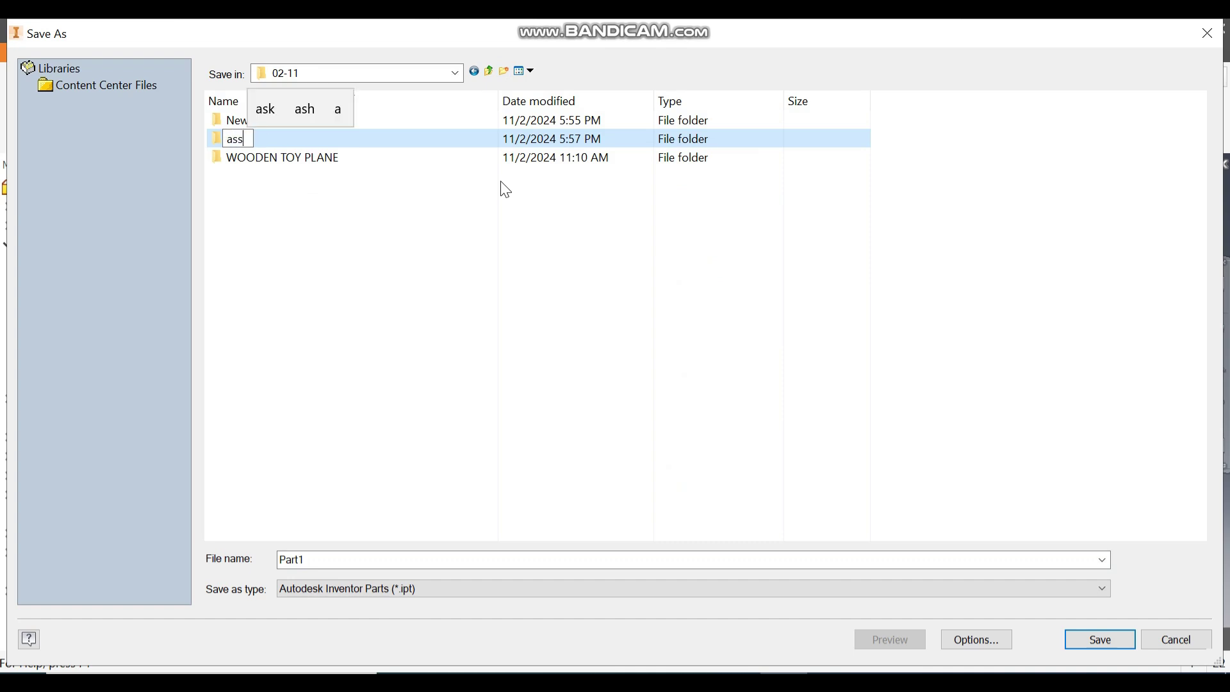
pyautogui.write('y')
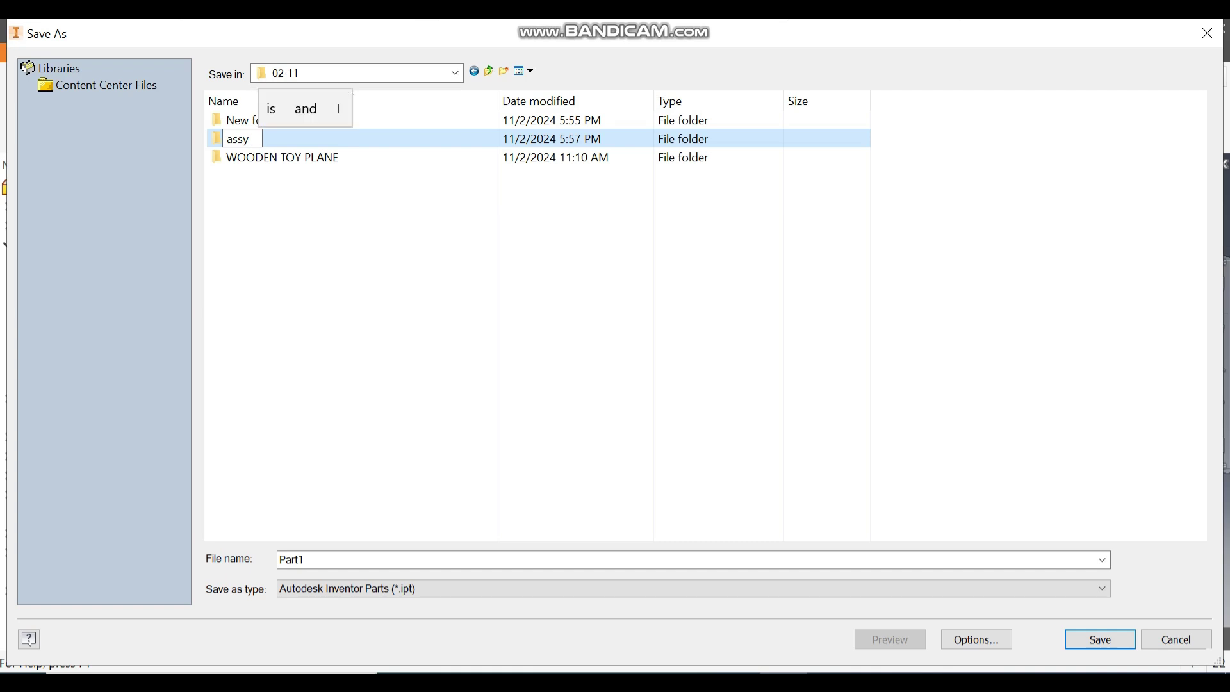
pyautogui.write(' toy plne')
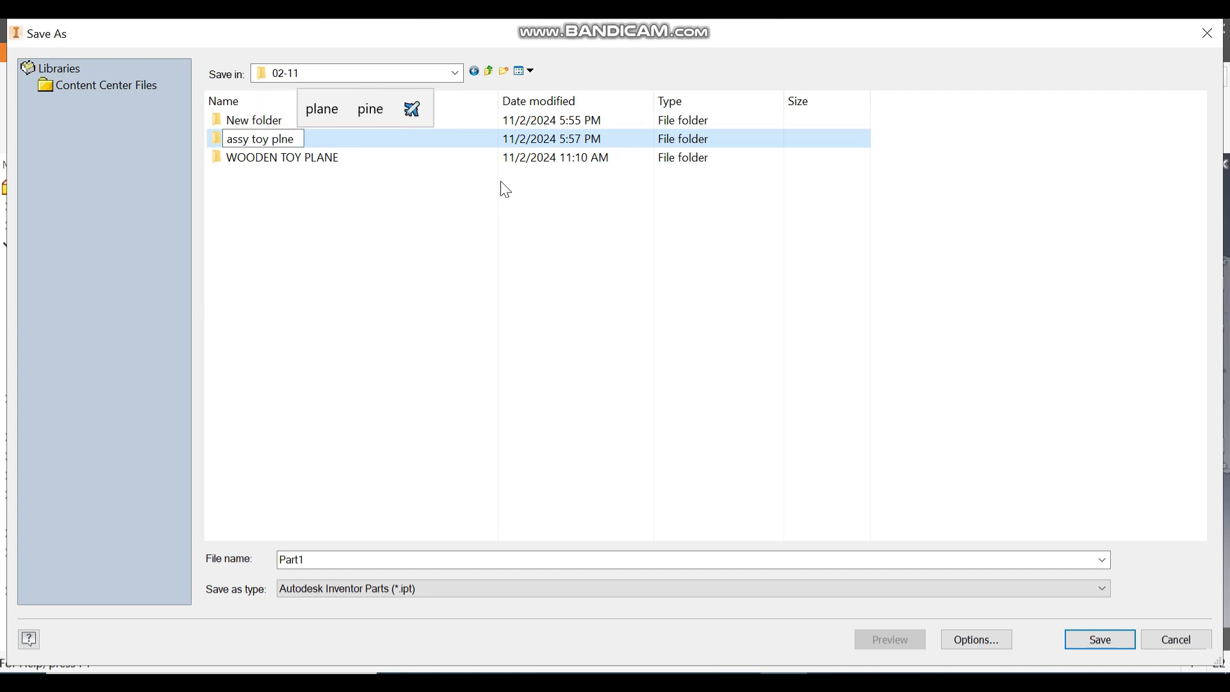
pyautogui.press('Return')
pyautogui.press('Return')
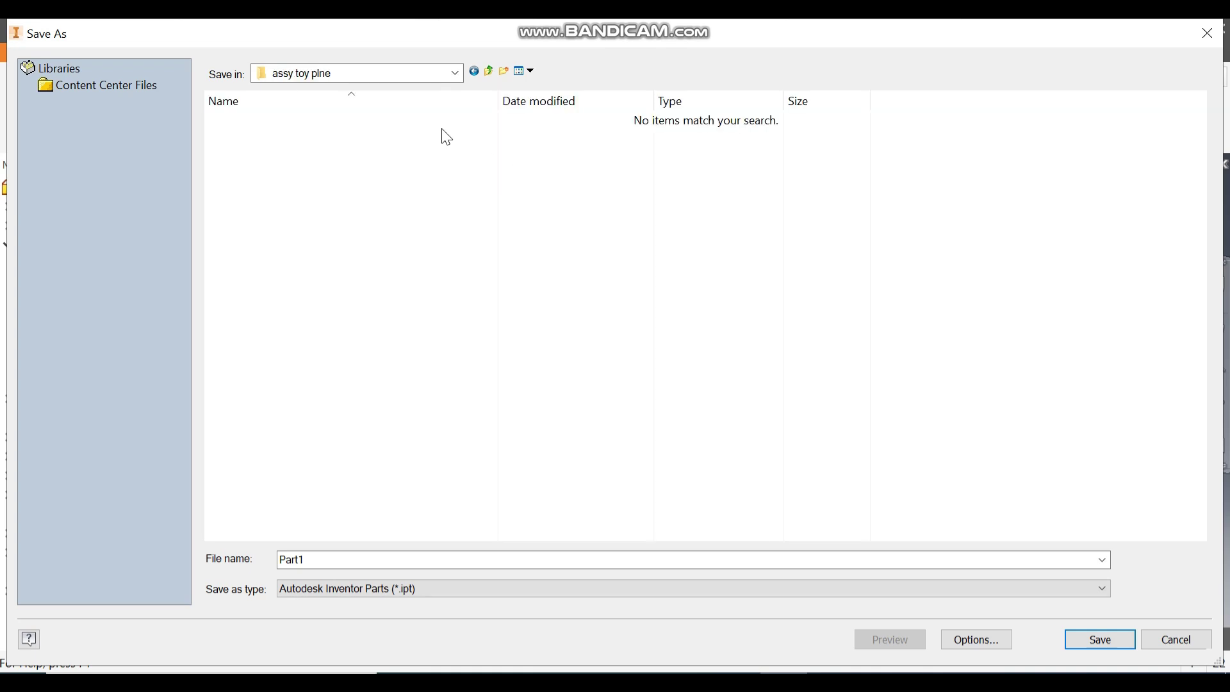
# Name the part file "1-FUSE LAGE" and save it as an Inventor part.
pyautogui.click(329, 560)
pyautogui.click(330, 560)
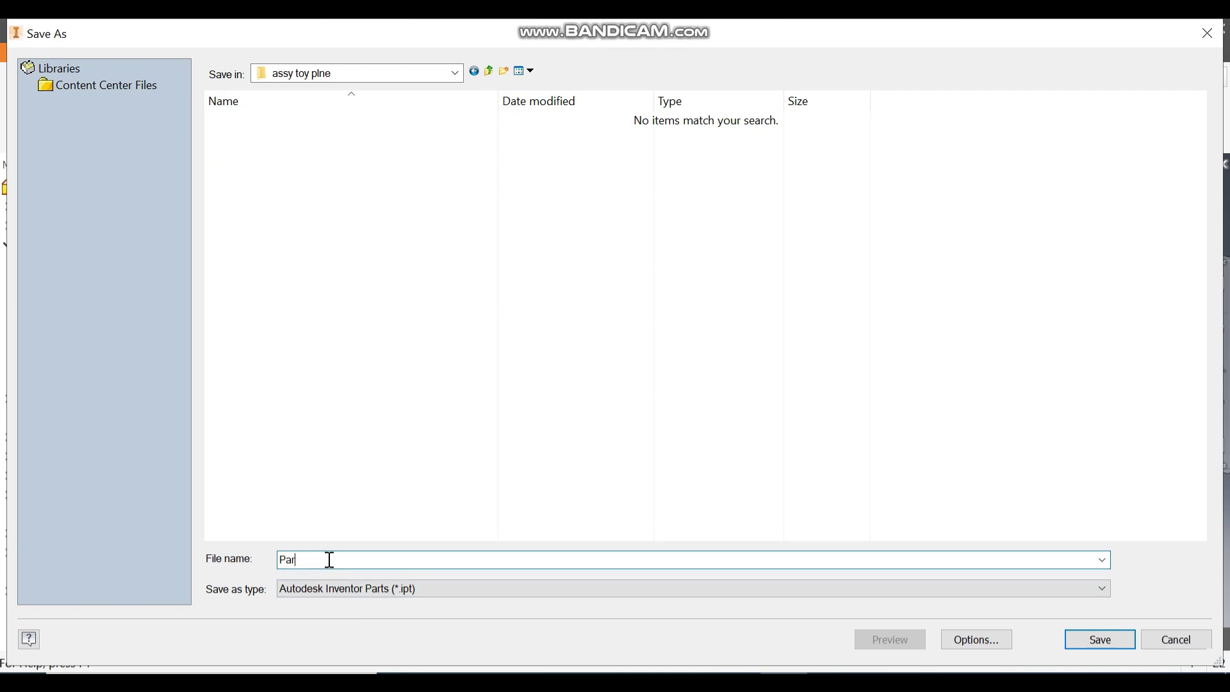
pyautogui.write('1-FUSE ')
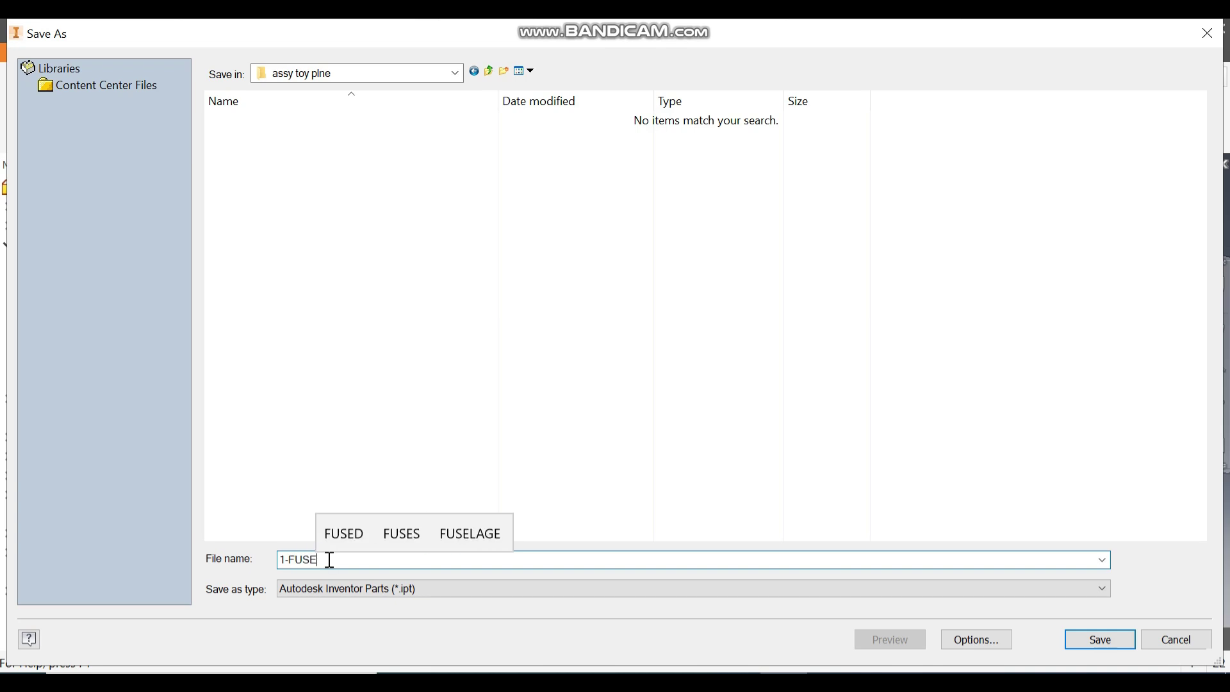
pyautogui.write('LAGE')
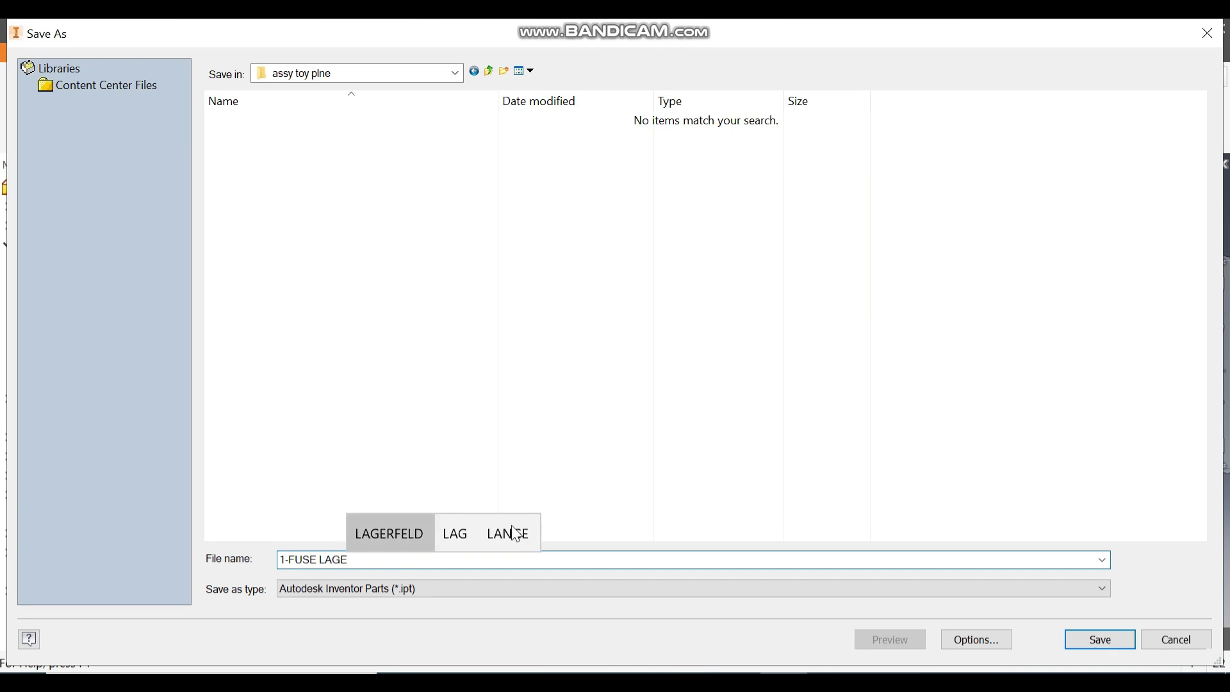
pyautogui.click(1101, 640)
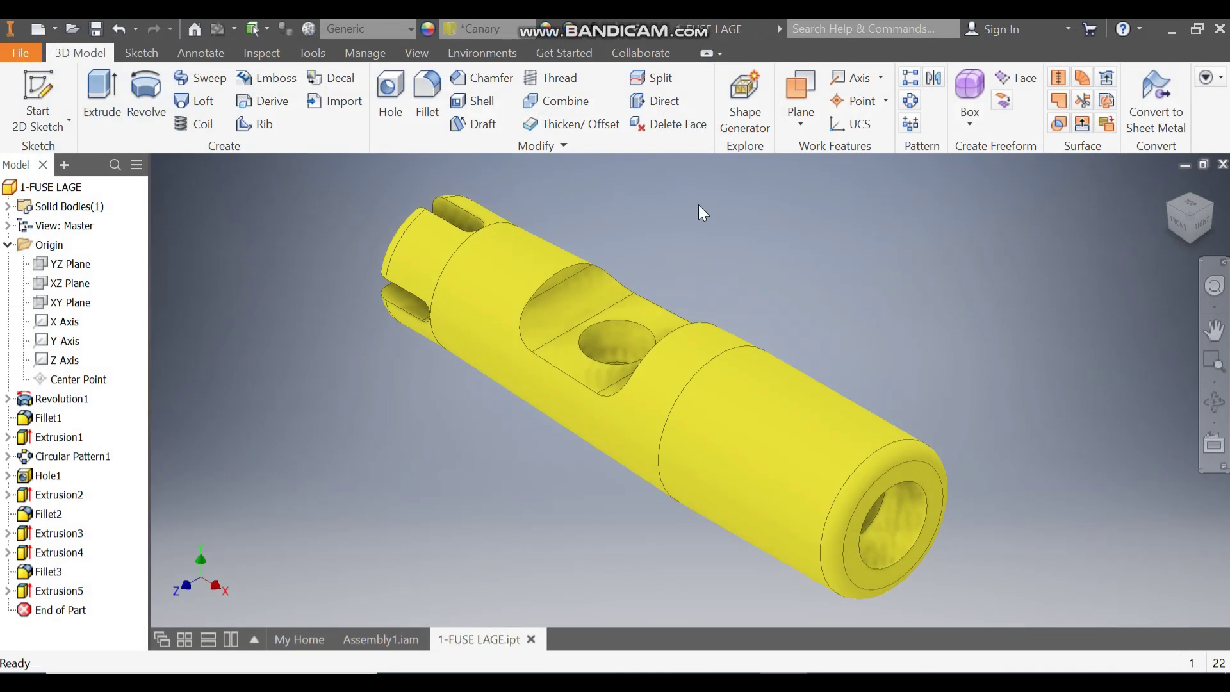